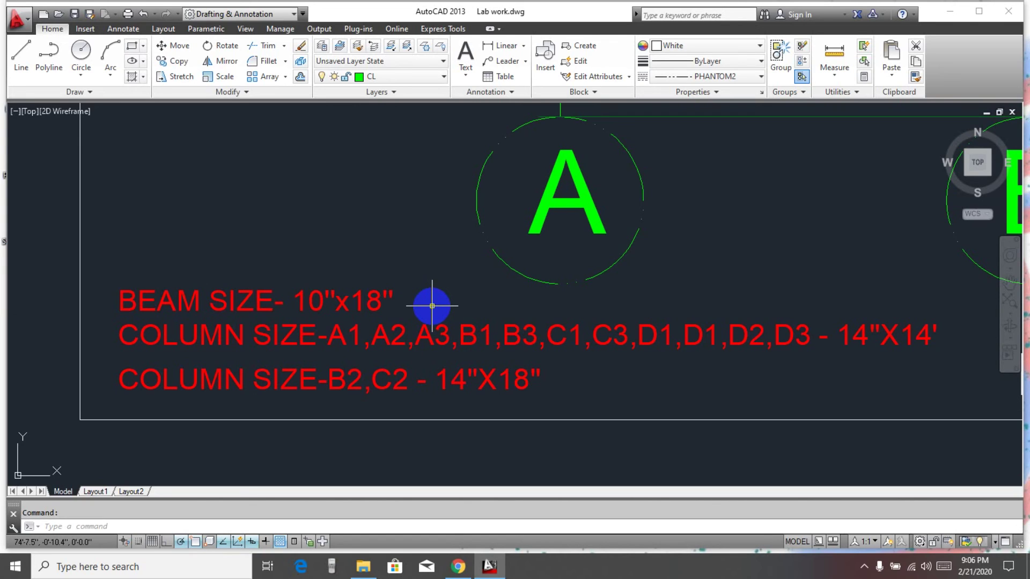
# Read the beam and column size notes below the layout plan, including the 14"x14" and 14"x18" column groups.
pyautogui.moveTo(924, 418); pyautogui.dragTo(809, 427, button='middle')
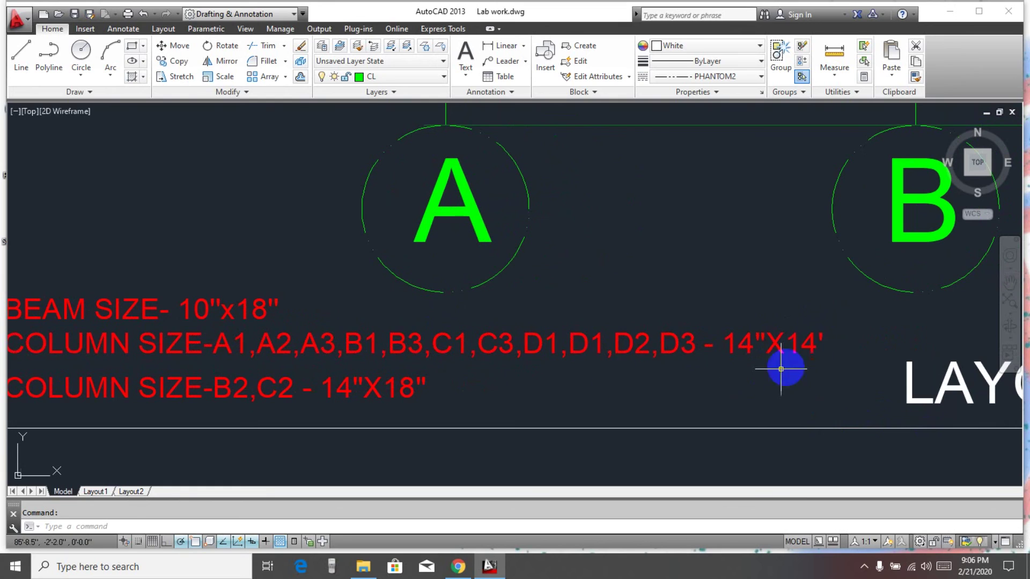
pyautogui.moveTo(606, 374); pyautogui.dragTo(703, 337, button='middle')
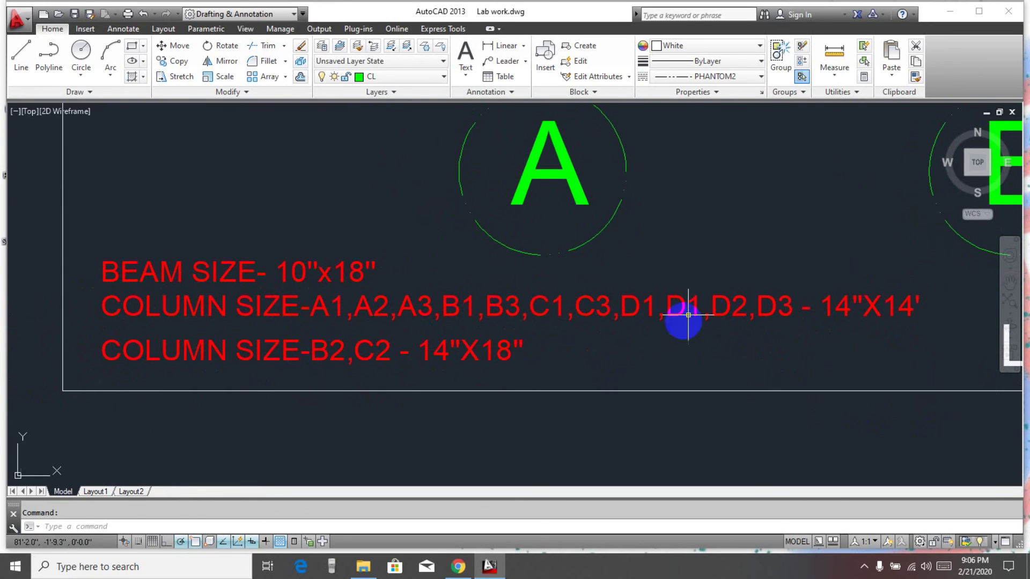
pyautogui.scroll(-2, 706, 289)
pyautogui.scroll(-2, 760, 232)
pyautogui.scroll(-2, 683, 281)
pyautogui.scroll(-2, 792, 276)
pyautogui.scroll(-1, 586, 395)
pyautogui.moveTo(597, 359); pyautogui.dragTo(651, 286, button='middle')
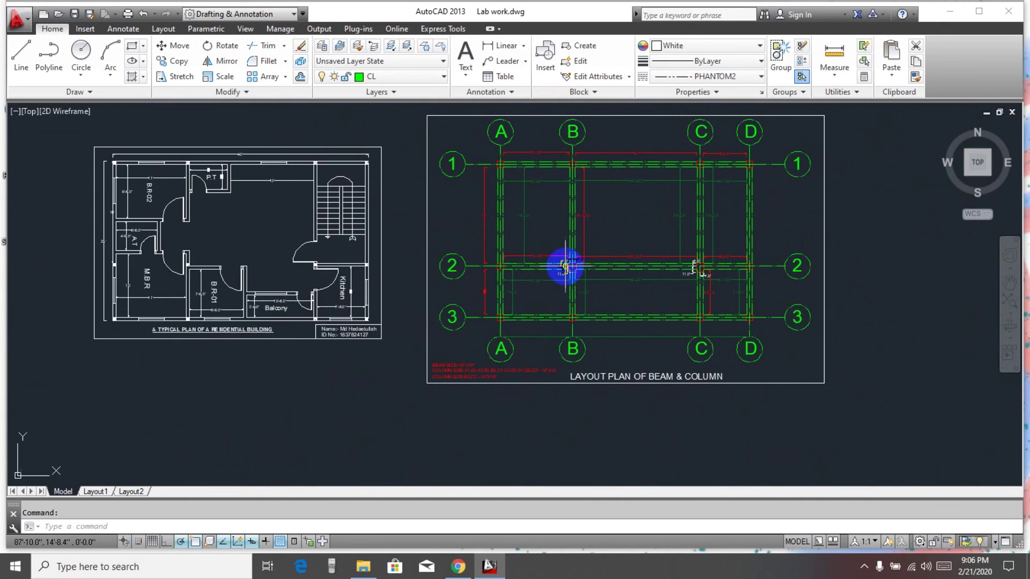
# Compare the column dimensions at grid intersections B2 and C2 in the beam and column layout plan.
pyautogui.scroll(7, 568, 264)
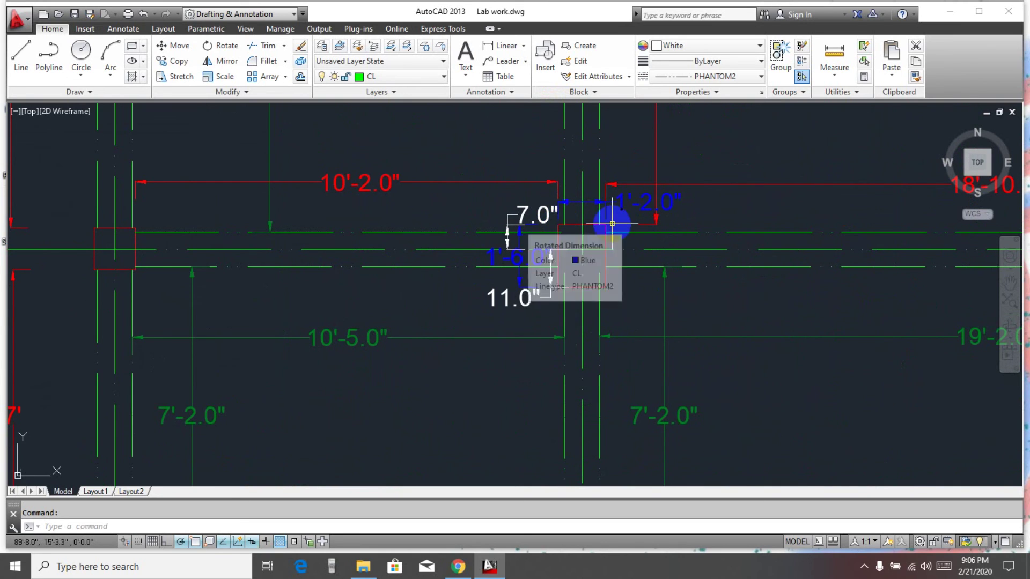
pyautogui.scroll(-6, 804, 259)
pyautogui.moveTo(804, 259); pyautogui.dragTo(580, 338, button='middle')
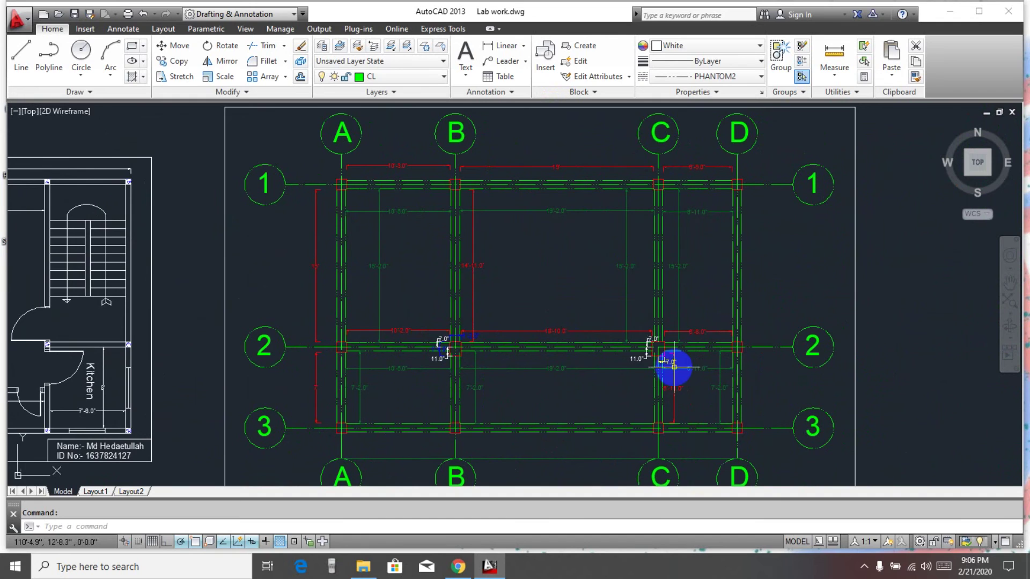
pyautogui.scroll(4, 674, 369)
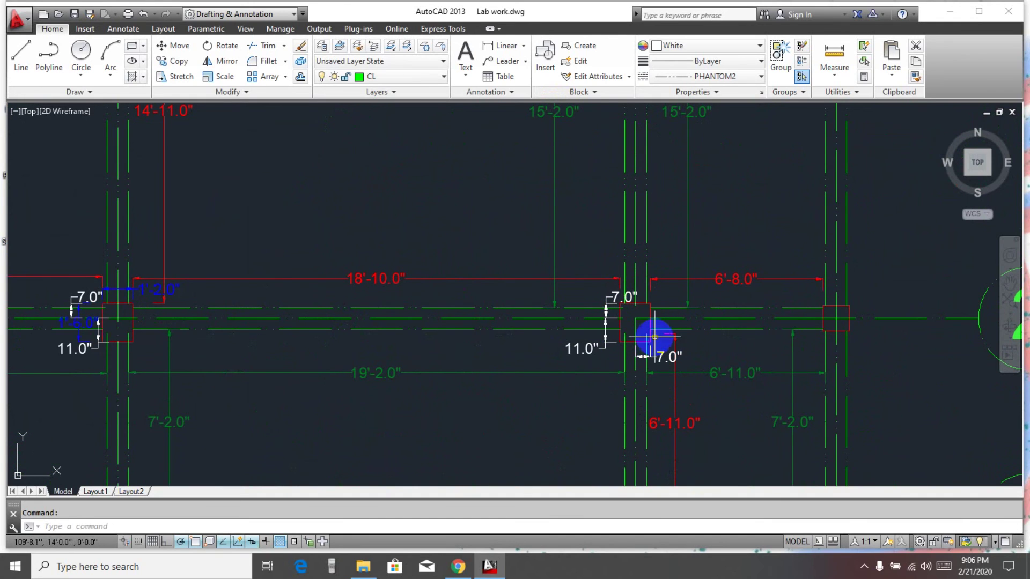
pyautogui.scroll(-4, 580, 387)
pyautogui.moveTo(580, 387); pyautogui.dragTo(668, 309, button='middle')
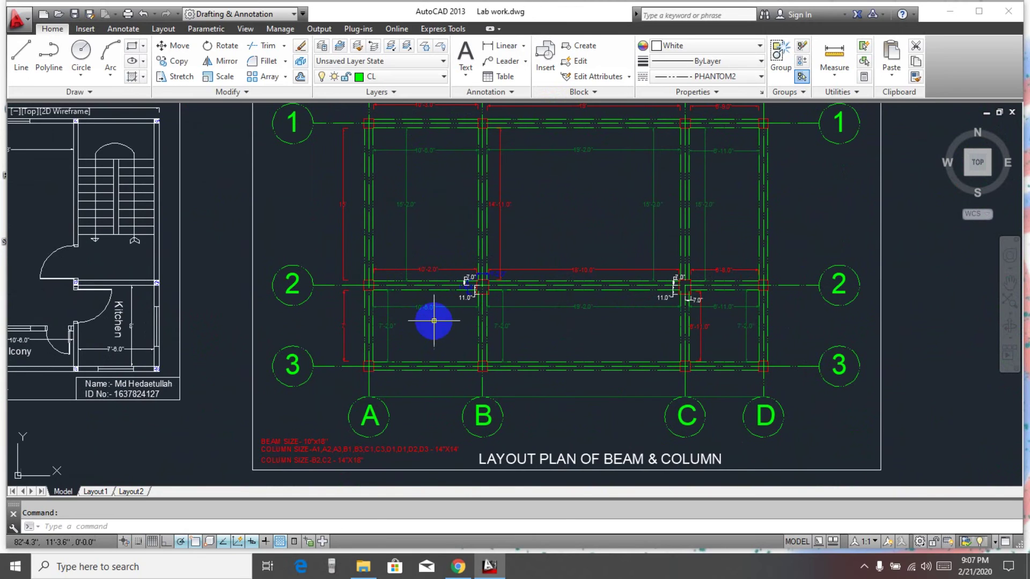
pyautogui.scroll(2, 681, 277)
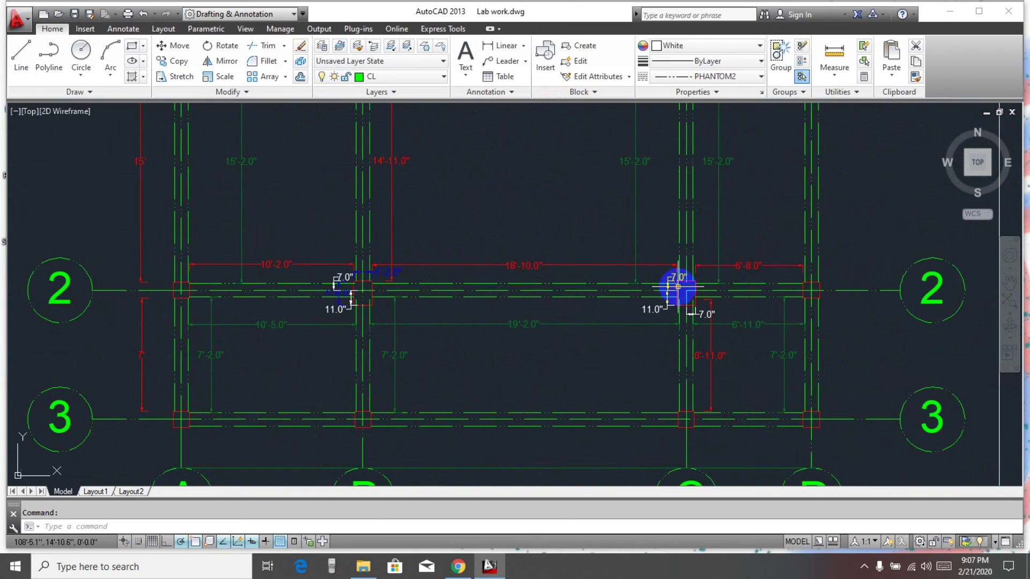
pyautogui.scroll(-2, 684, 310)
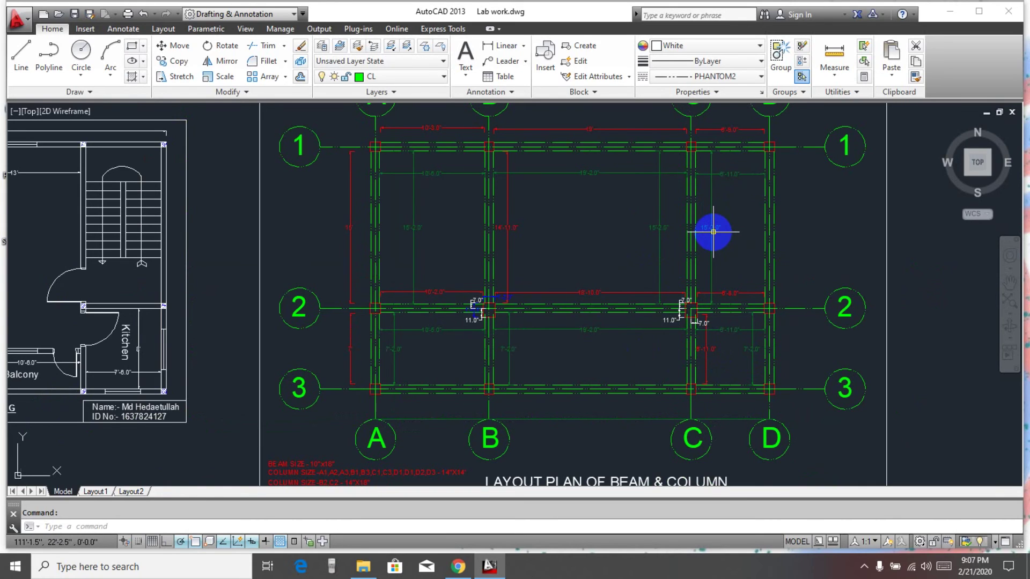
# Inspect the size of column B2 and its offset dimensions from grid line 2.
pyautogui.moveTo(616, 354); pyautogui.dragTo(669, 313, button='middle')
pyautogui.scroll(2, 716, 271)
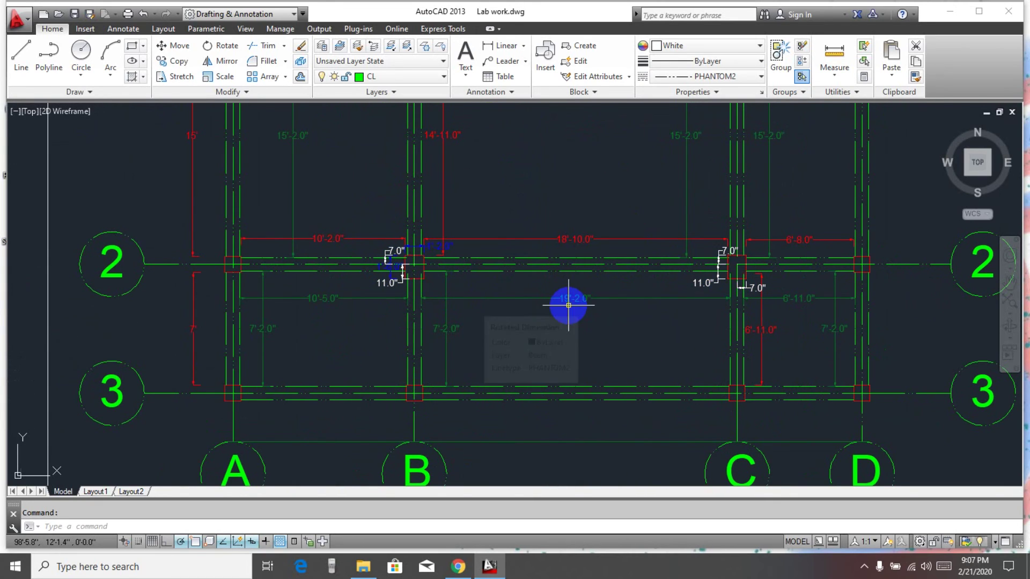
pyautogui.scroll(2, 566, 308)
pyautogui.scroll(2, 564, 311)
pyautogui.moveTo(129, 241); pyautogui.dragTo(334, 280, button='middle')
pyautogui.scroll(2, 321, 323)
pyautogui.moveTo(322, 323); pyautogui.dragTo(305, 377, button='middle')
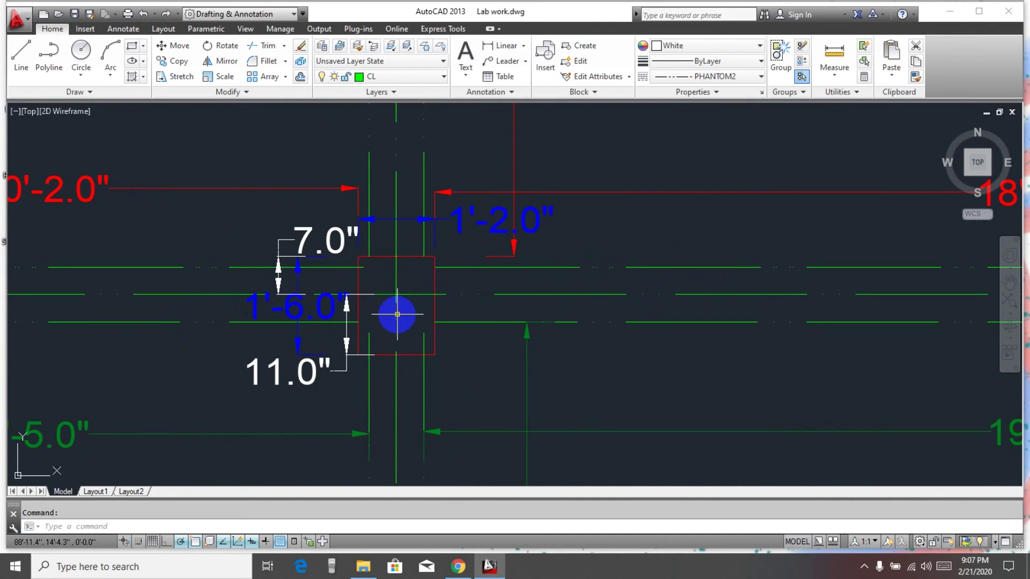
pyautogui.click(346, 305)
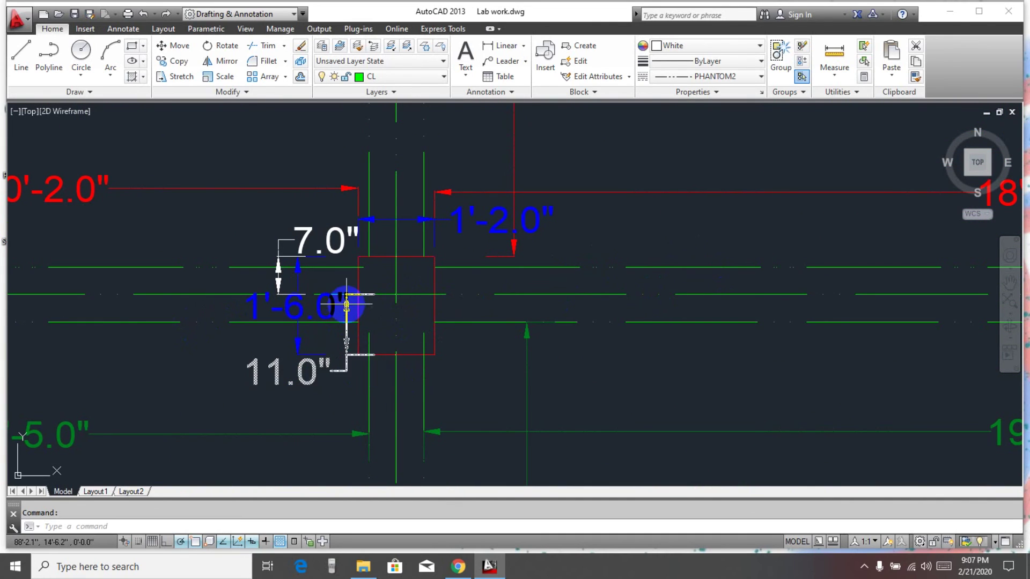
pyautogui.press('Escape')
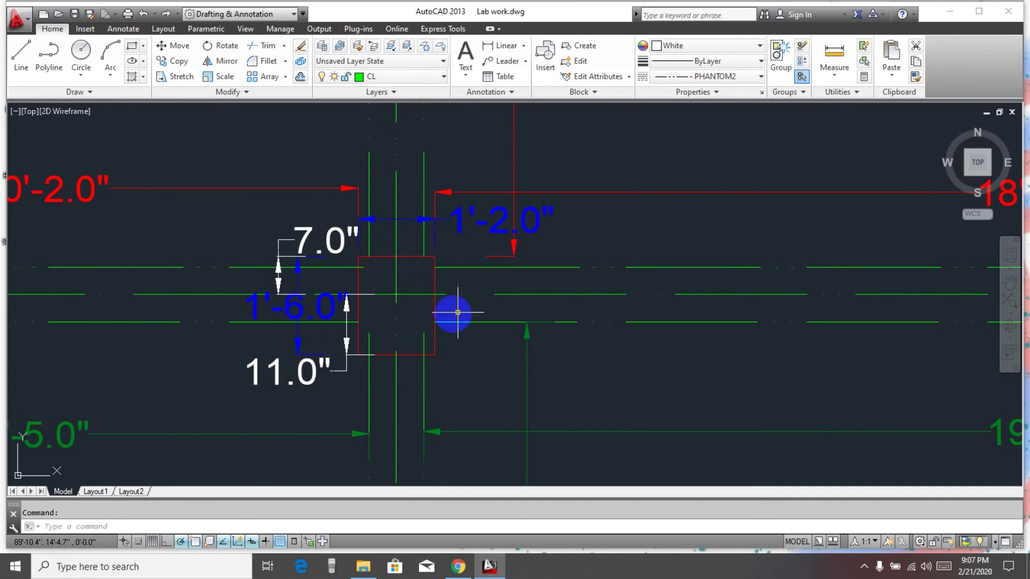
# Examine the beam alignment and spans along grid line 2 on both sides of column B2.
pyautogui.scroll(-2, 528, 317)
pyautogui.scroll(-2, 473, 255)
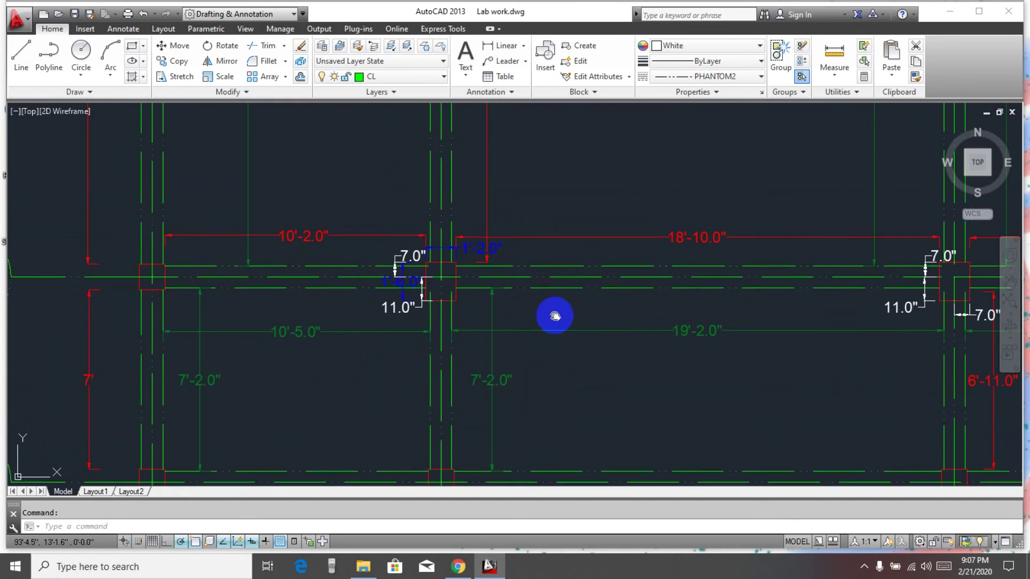
pyautogui.moveTo(552, 315); pyautogui.dragTo(506, 347, button='middle')
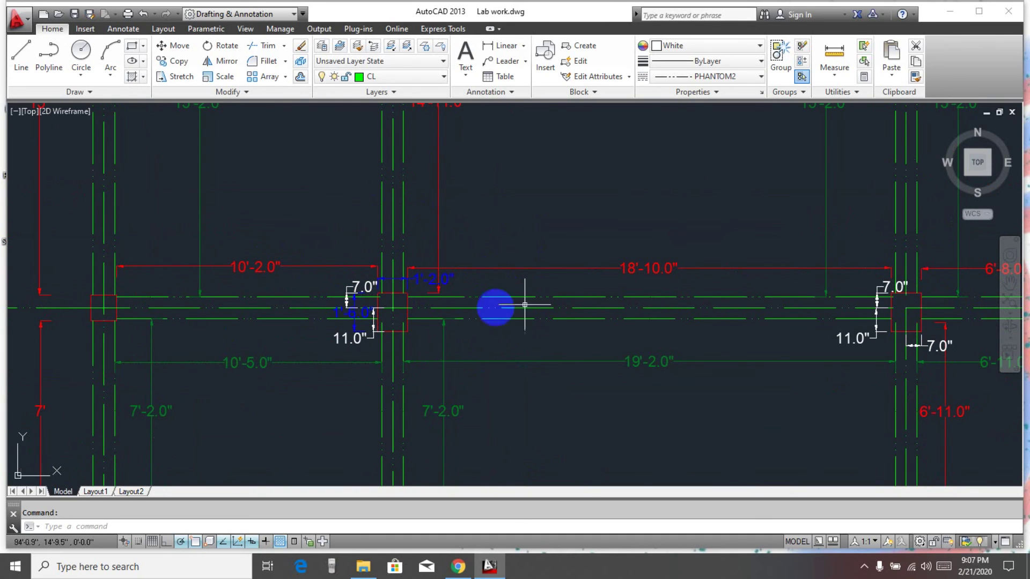
pyautogui.moveTo(391, 303); pyautogui.dragTo(468, 315, button='middle')
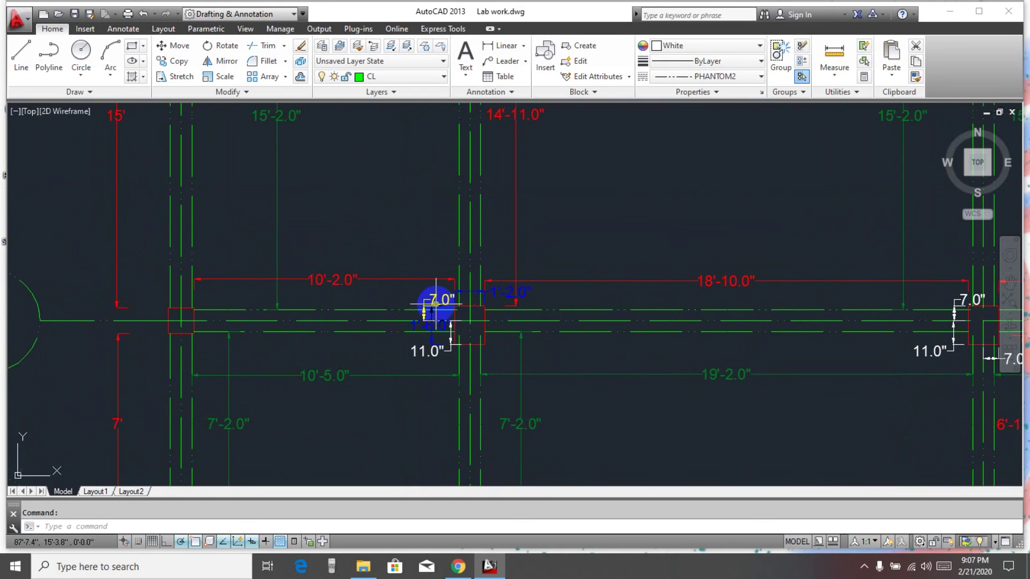
pyautogui.scroll(3, 524, 349)
pyautogui.scroll(-3, 563, 324)
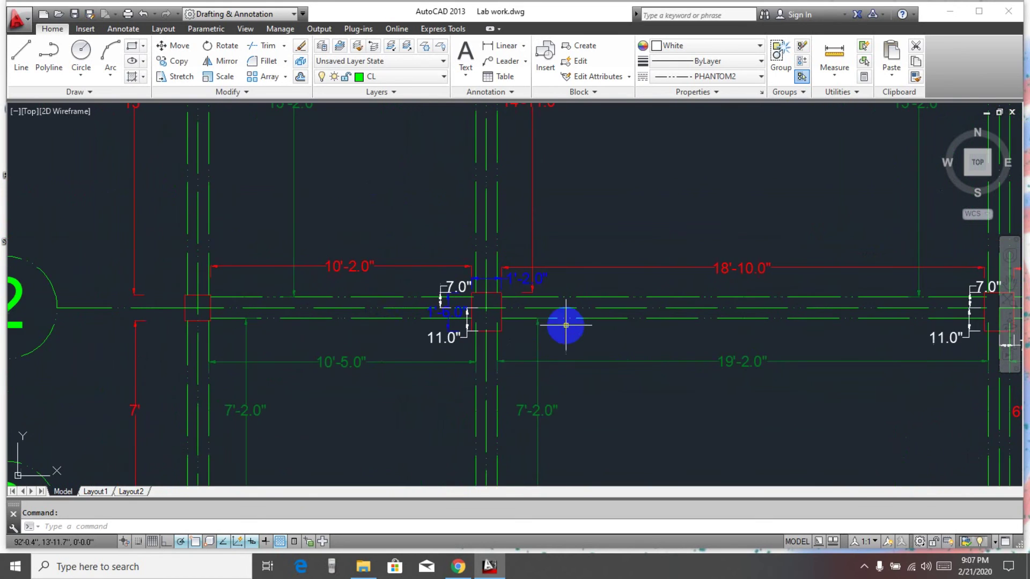
pyautogui.moveTo(510, 367); pyautogui.dragTo(552, 349, button='middle')
pyautogui.scroll(2, 537, 308)
pyautogui.scroll(2, 548, 311)
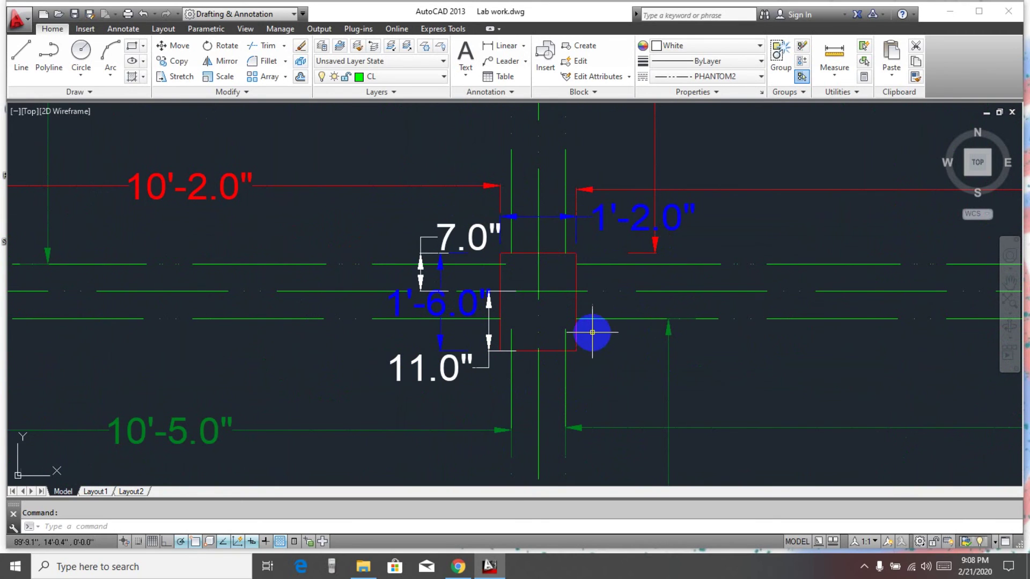
# Examine how column A2 sits on its grid lines and how it relates to the rest of the layout plan.
pyautogui.scroll(-3, 592, 333)
pyautogui.scroll(4, 361, 288)
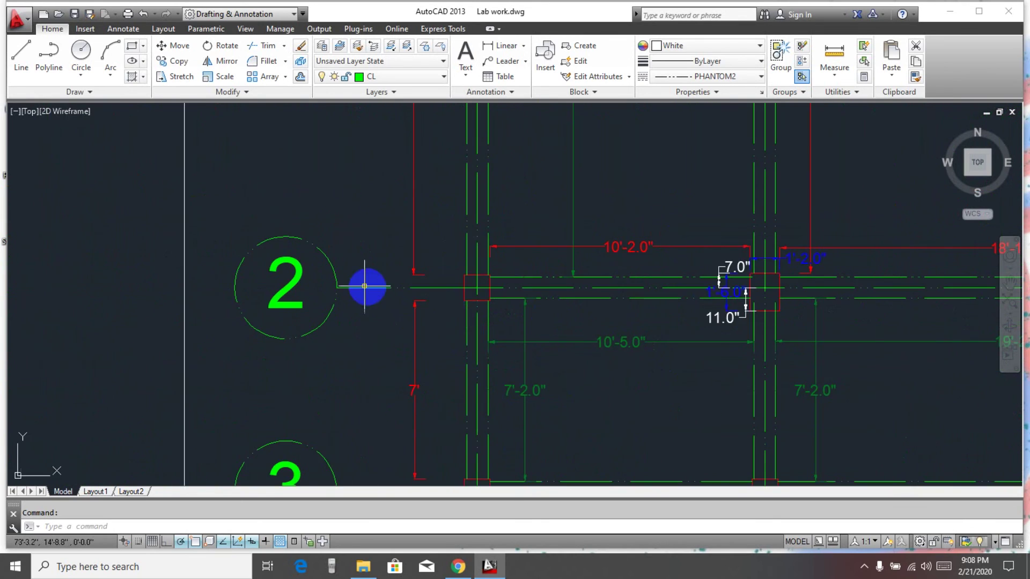
pyautogui.scroll(2, 489, 313)
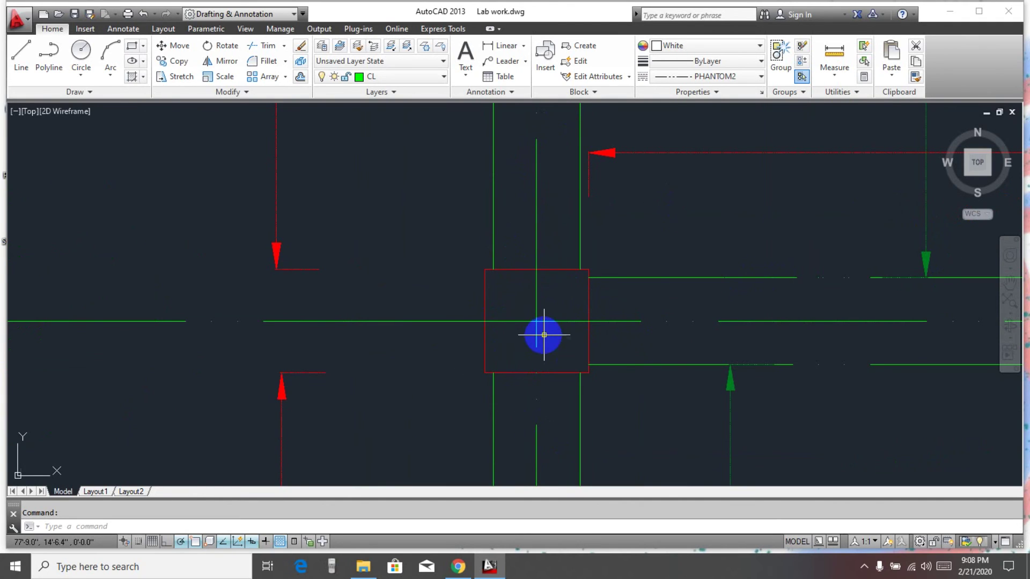
pyautogui.scroll(-5, 539, 320)
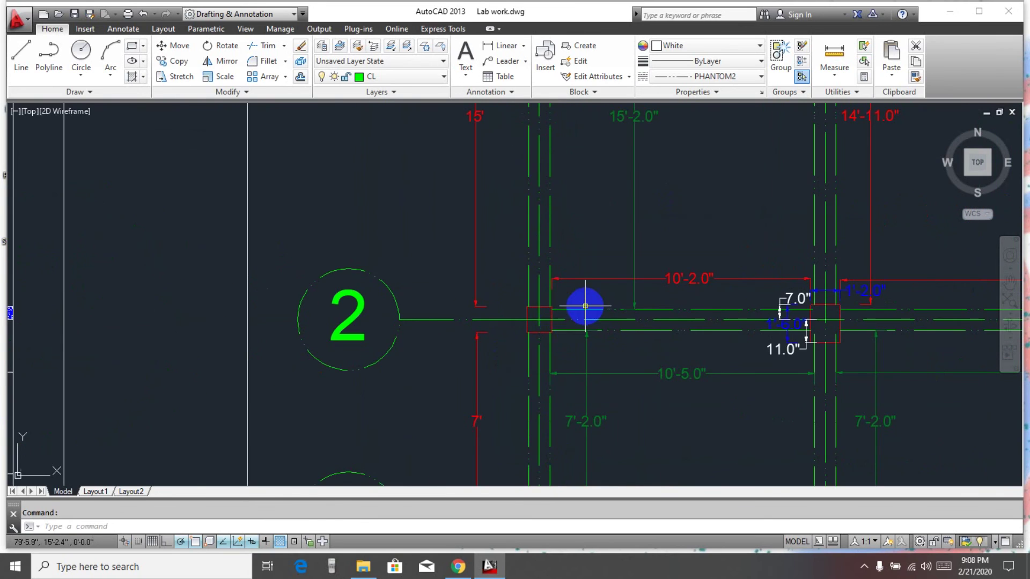
pyautogui.scroll(-2, 586, 305)
pyautogui.moveTo(786, 202); pyautogui.dragTo(593, 269, button='middle')
pyautogui.scroll(-3, 593, 289)
pyautogui.scroll(2, 626, 322)
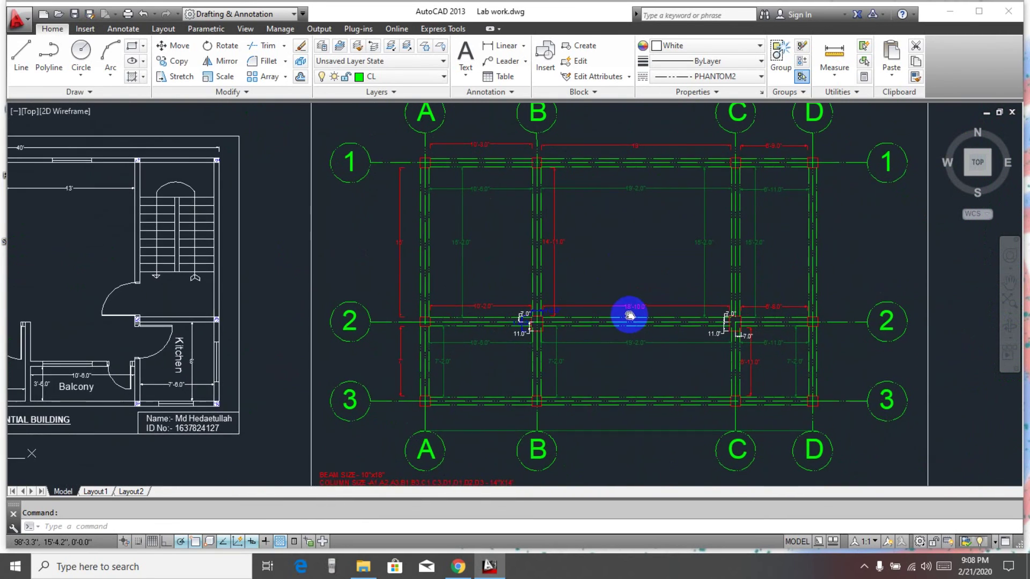
# Check again how column B2 is offset from the centre line of the beam on grid line 2.
pyautogui.scroll(2, 574, 360)
pyautogui.scroll(4, 410, 284)
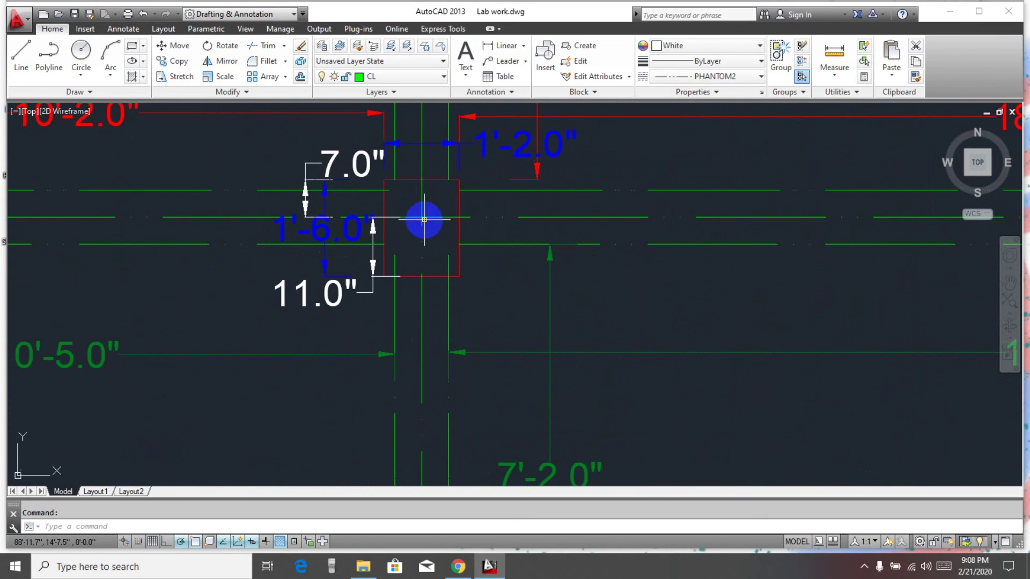
pyautogui.scroll(-5, 494, 299)
pyautogui.scroll(7, 482, 231)
pyautogui.click(437, 253)
pyautogui.press('Escape')
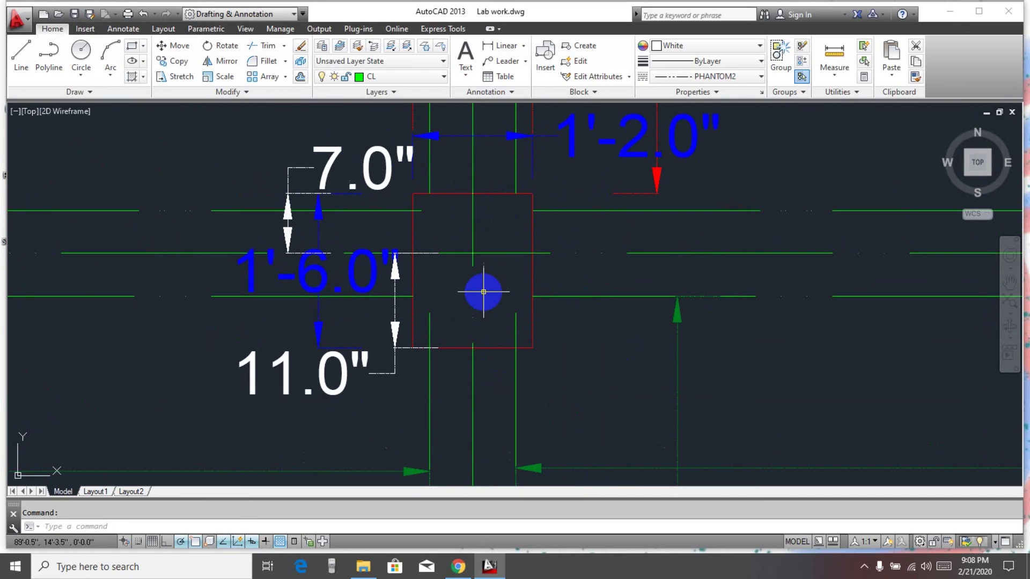
pyautogui.scroll(-10, 483, 292)
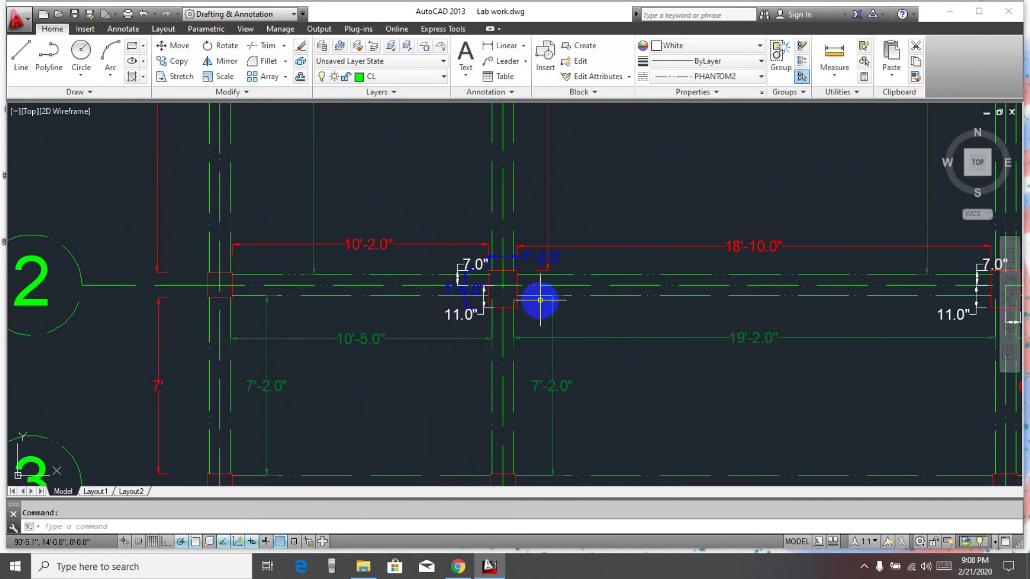
# Review the beam and column size notes again together with the whole layout plan.
pyautogui.moveTo(639, 339); pyautogui.dragTo(488, 260, button='middle')
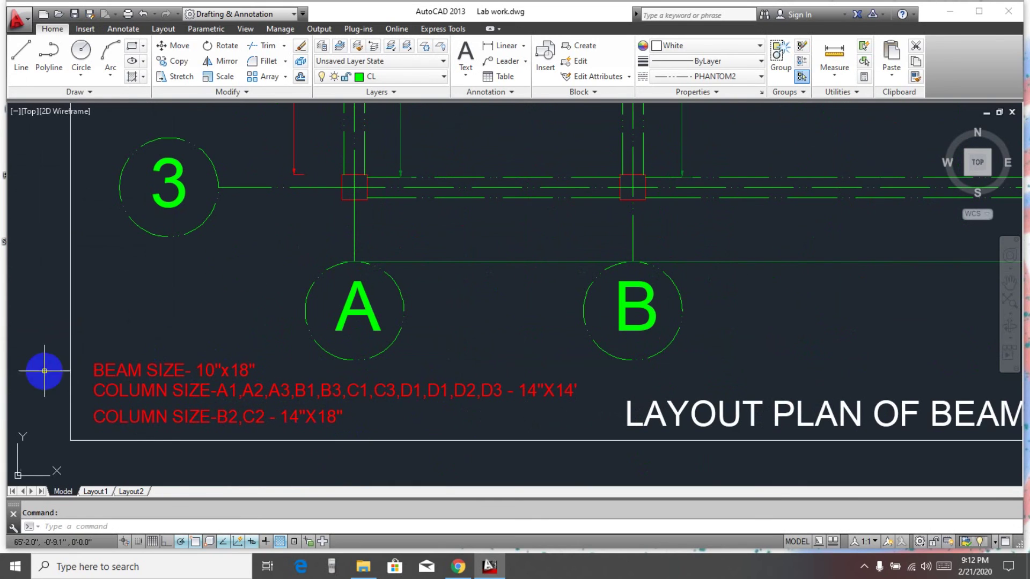
pyautogui.scroll(-2, 320, 381)
pyautogui.scroll(-3, 395, 428)
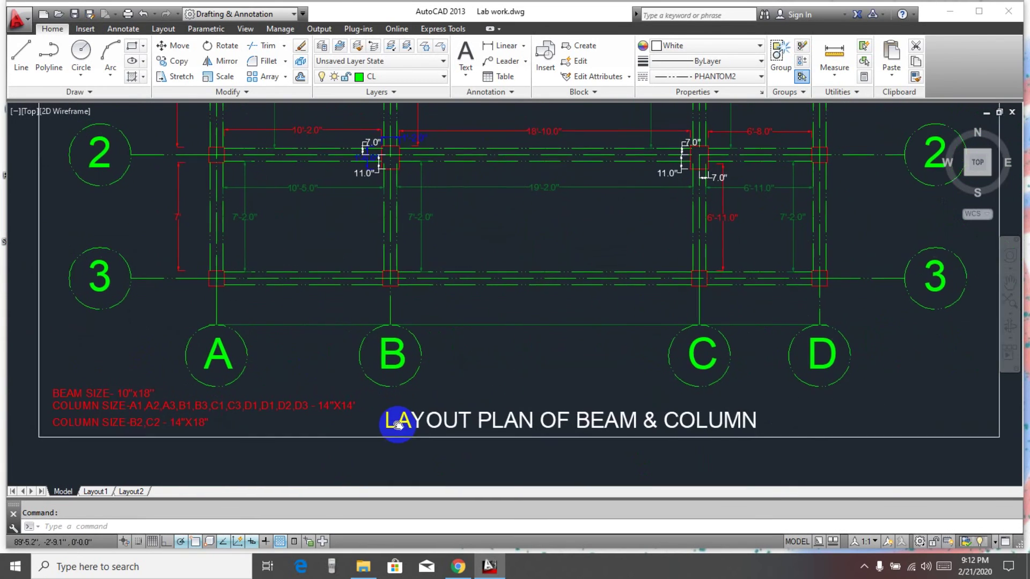
pyautogui.moveTo(320, 417); pyautogui.dragTo(328, 440, button='middle')
pyautogui.scroll(2, 223, 439)
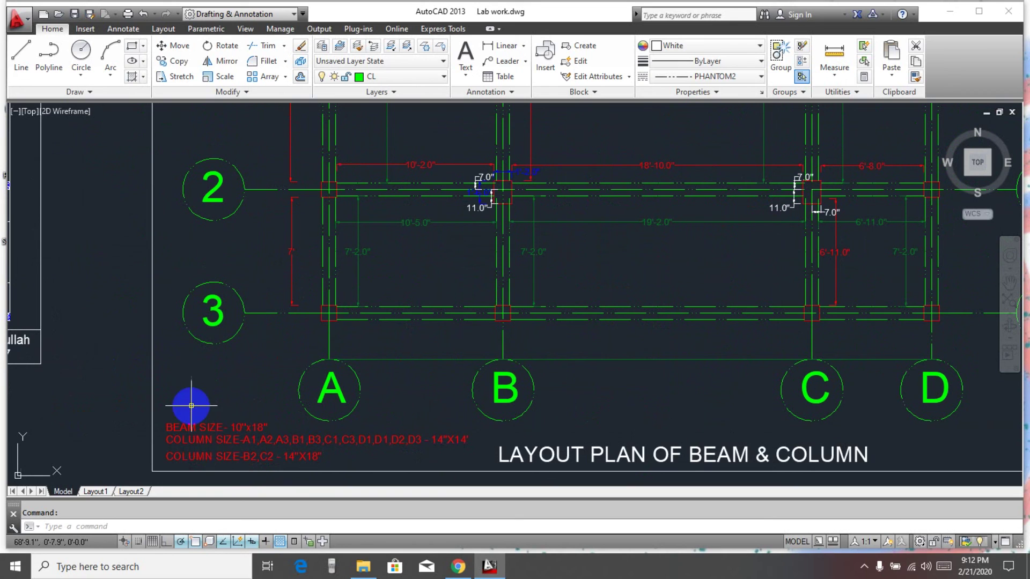
pyautogui.scroll(-2, 600, 382)
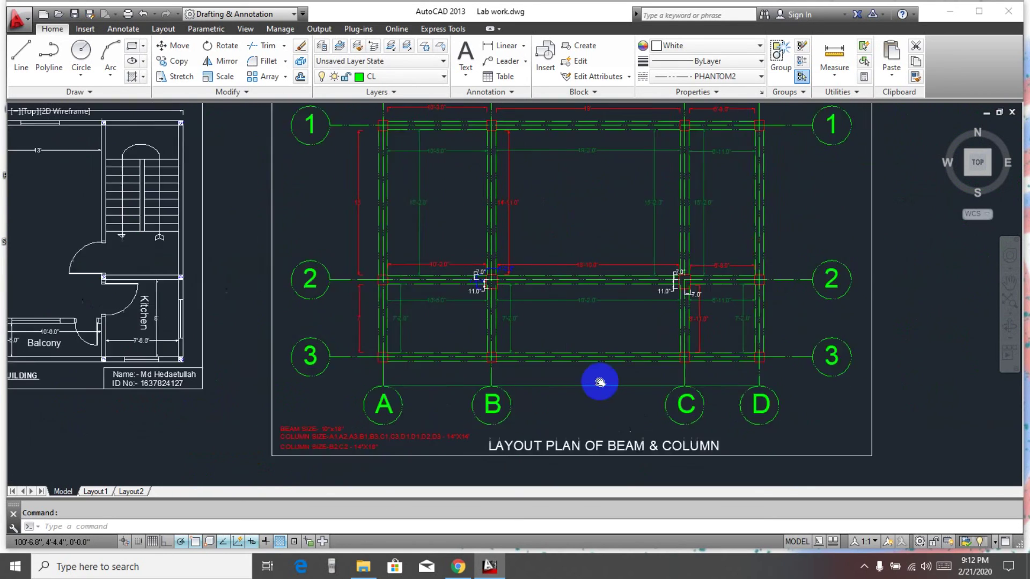
pyautogui.moveTo(600, 381); pyautogui.dragTo(568, 404, button='middle')
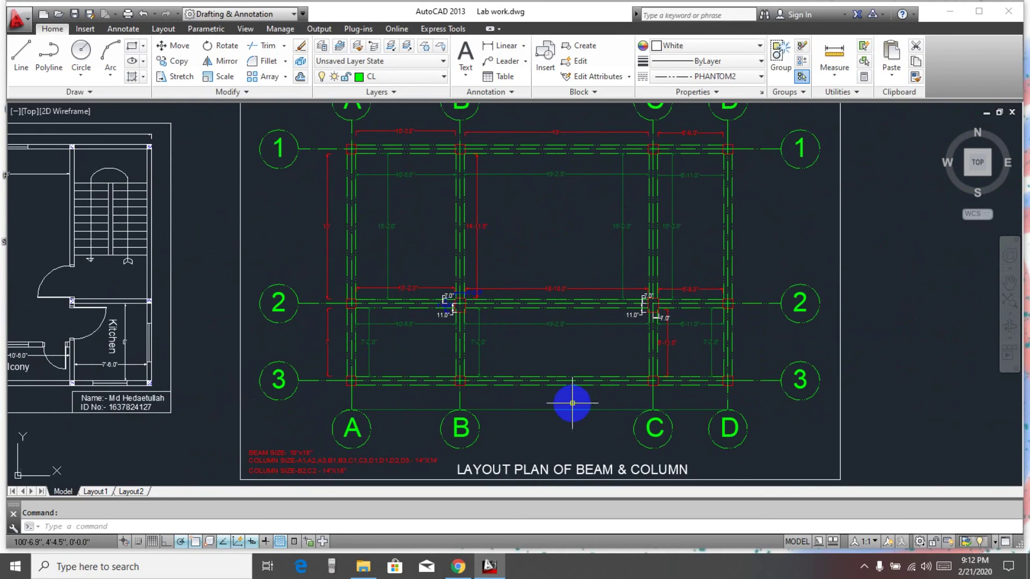
# Switch from AutoCAD to ETABS, start opening an existing model and browse to the Desktop folder.
pyautogui.click(950, 15)
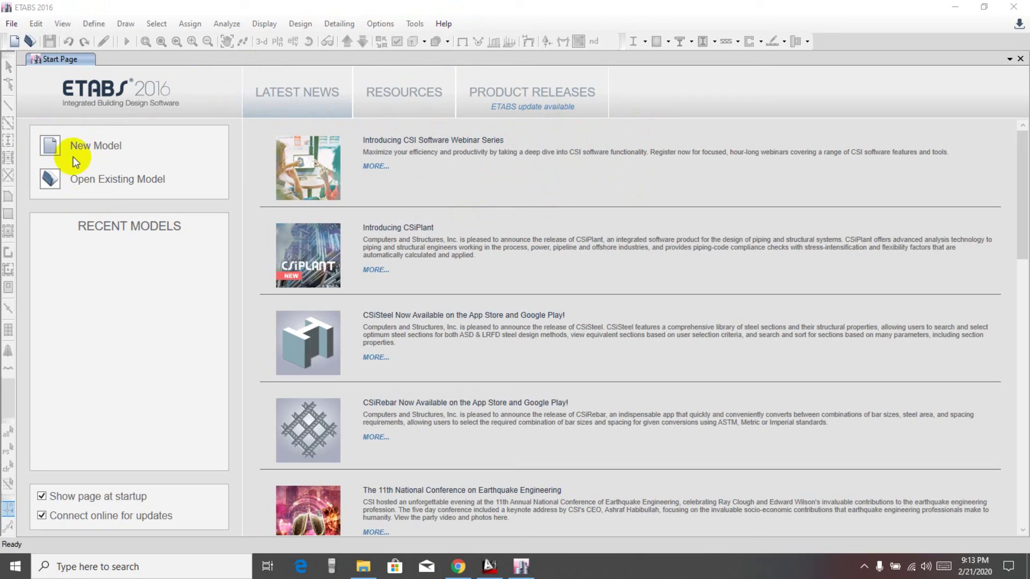
pyautogui.click(31, 41)
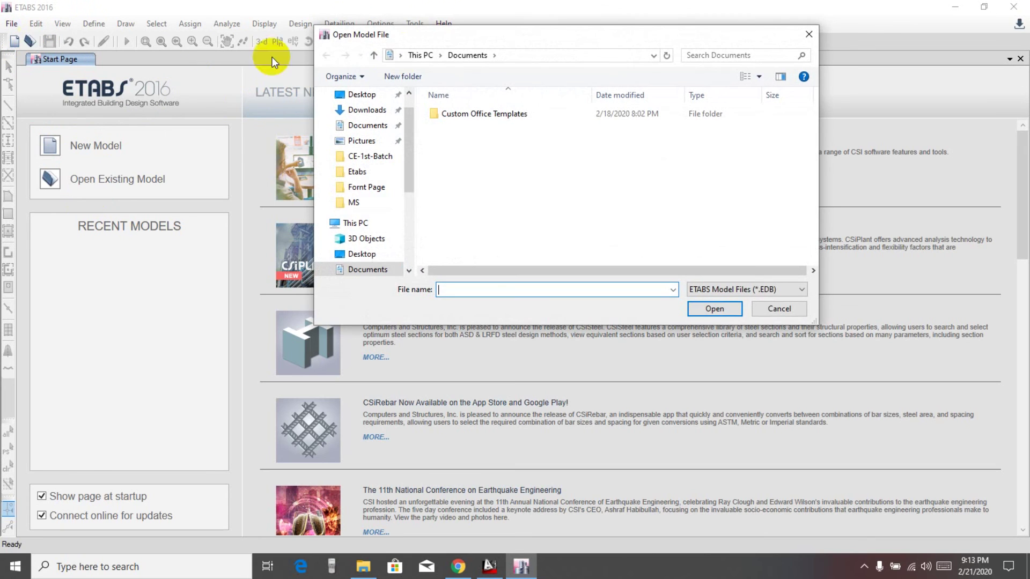
pyautogui.moveTo(444, 35); pyautogui.dragTo(402, 34)
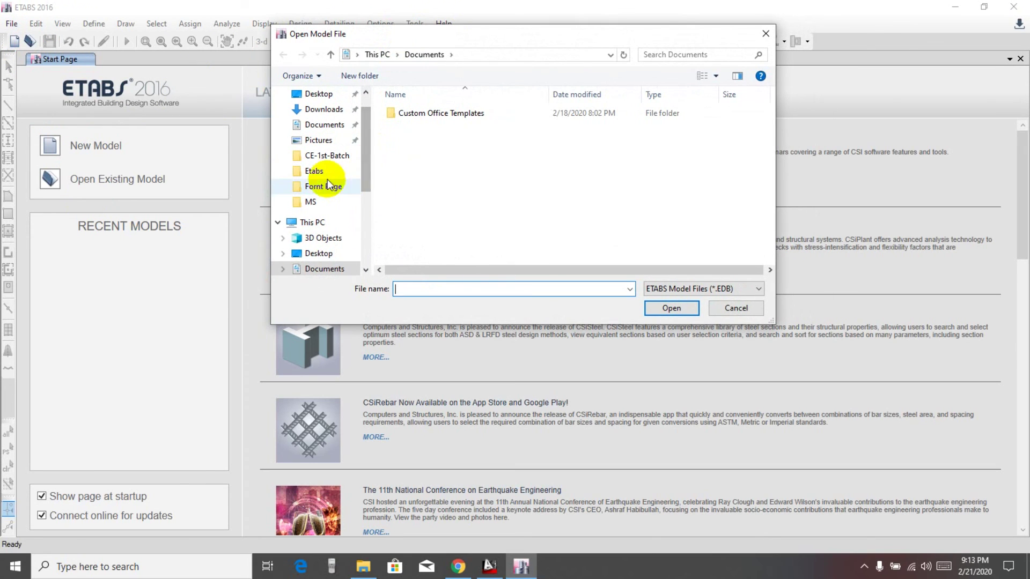
pyautogui.moveTo(366, 165)
pyautogui.mouseDown()
pyautogui.moveTo(366, 202)
pyautogui.moveTo(365, 171)
pyautogui.mouseUp()
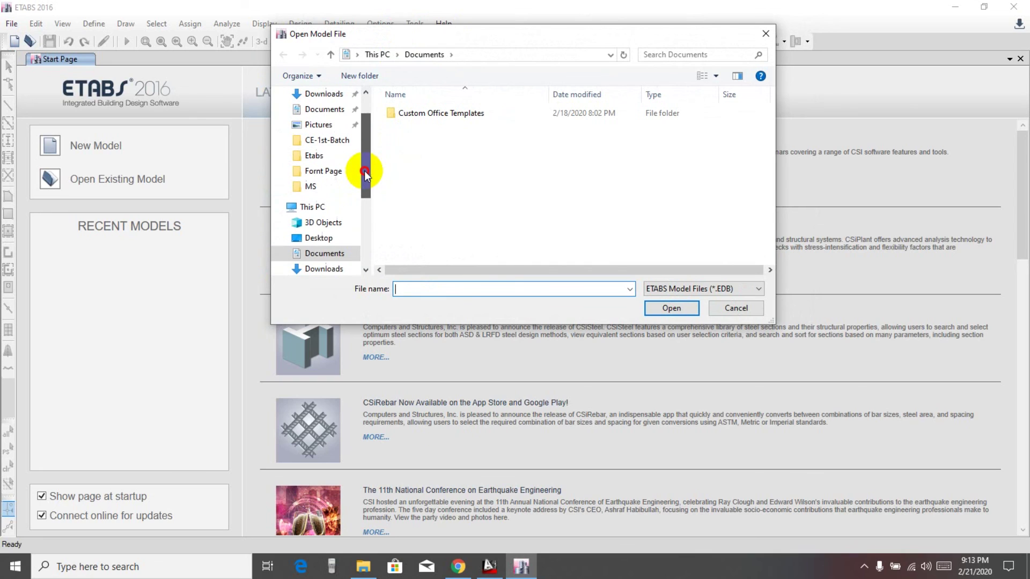
pyautogui.click(322, 186)
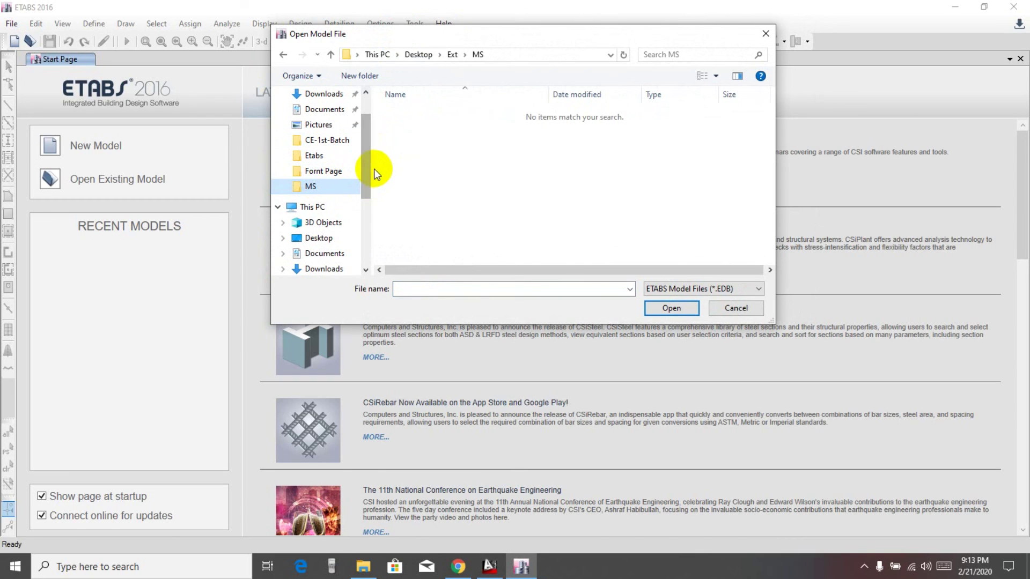
pyautogui.moveTo(368, 165); pyautogui.dragTo(370, 127)
pyautogui.scroll(-3, 370, 128)
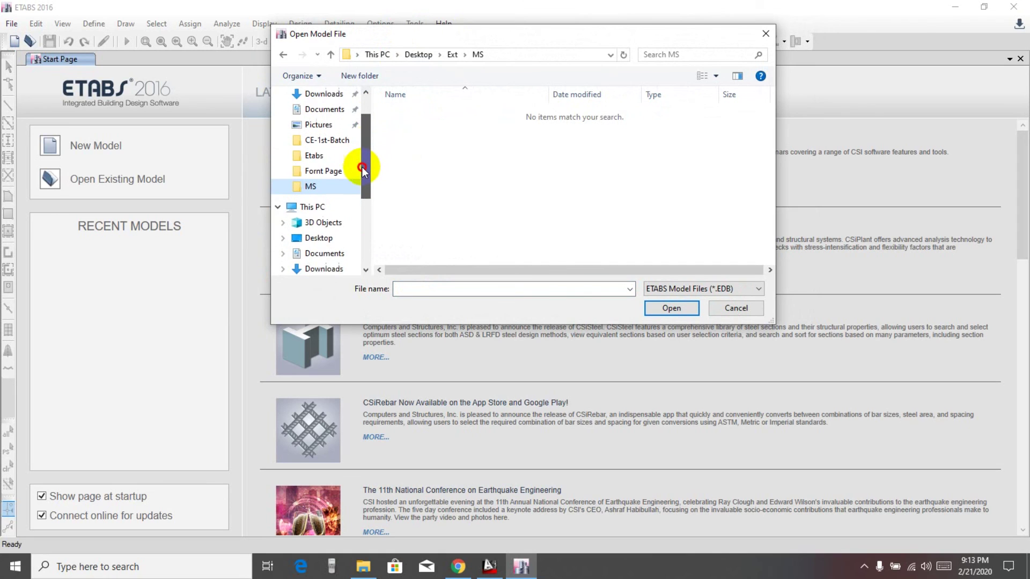
pyautogui.click(312, 210)
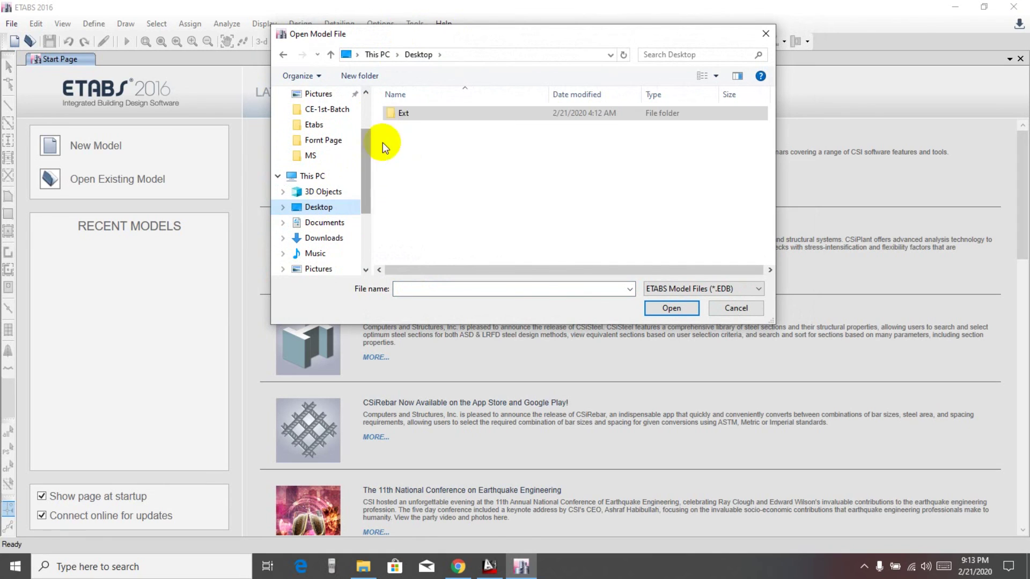
# Open the SOCE model from the Full building design folder inside Ext > etabs.
pyautogui.doubleClick(394, 113)
pyautogui.click(418, 117)
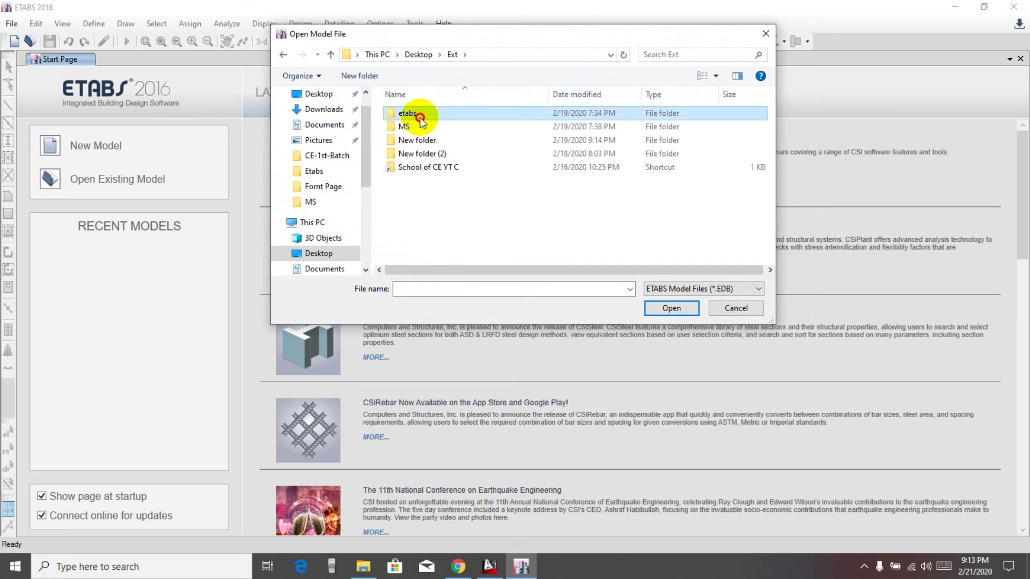
pyautogui.doubleClick(419, 117)
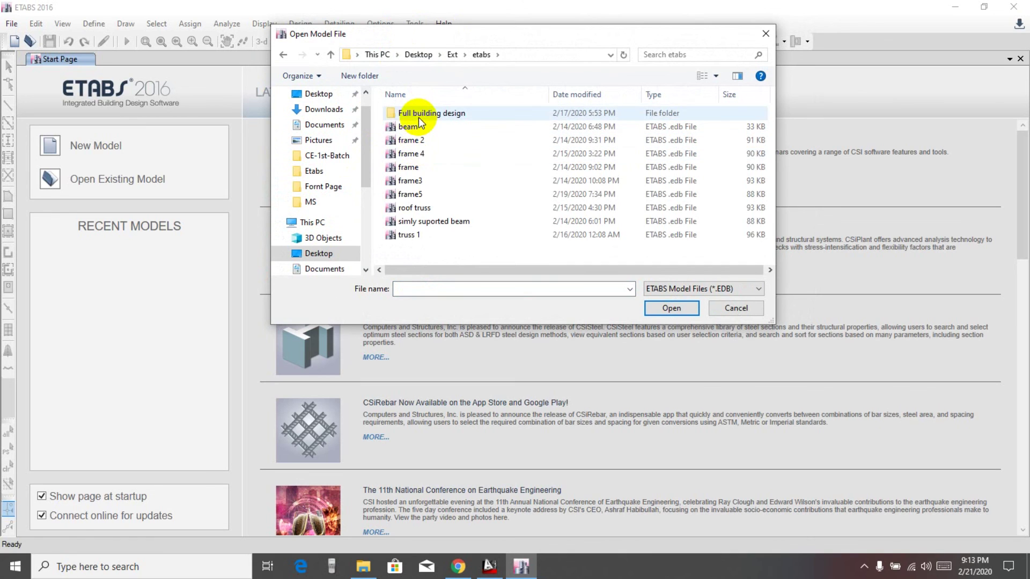
pyautogui.doubleClick(419, 114)
pyautogui.click(418, 113)
pyautogui.click(670, 309)
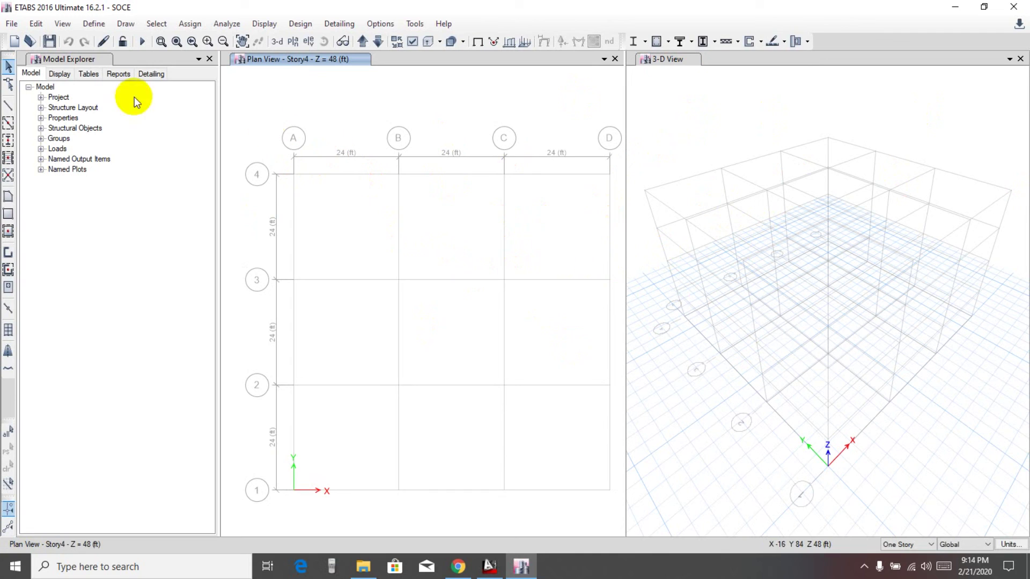
# Check the defined materials list for the 4000psi con concrete and the 60G Rebar, and leave the materials unchanged.
pyautogui.click(90, 24)
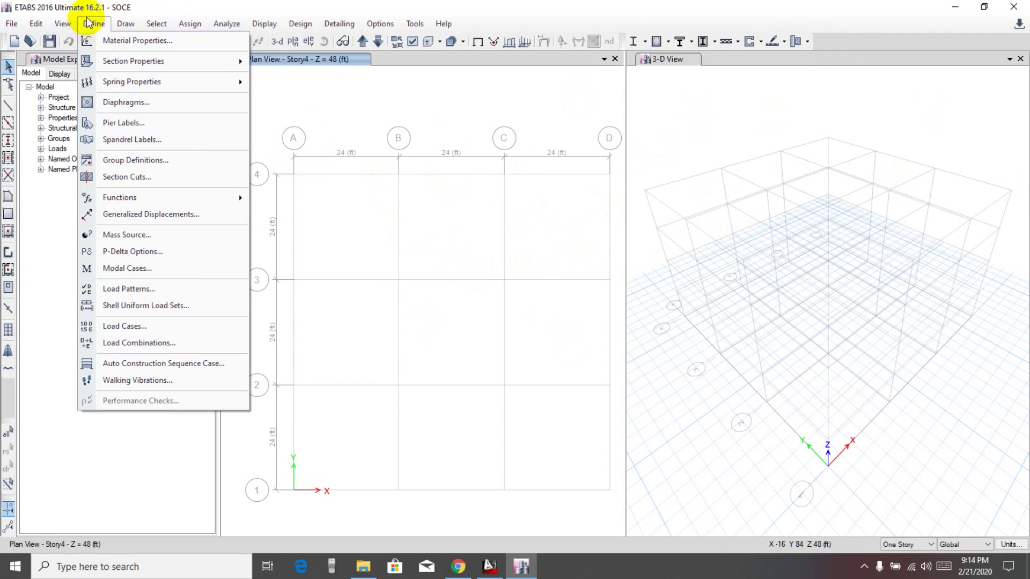
pyautogui.click(123, 42)
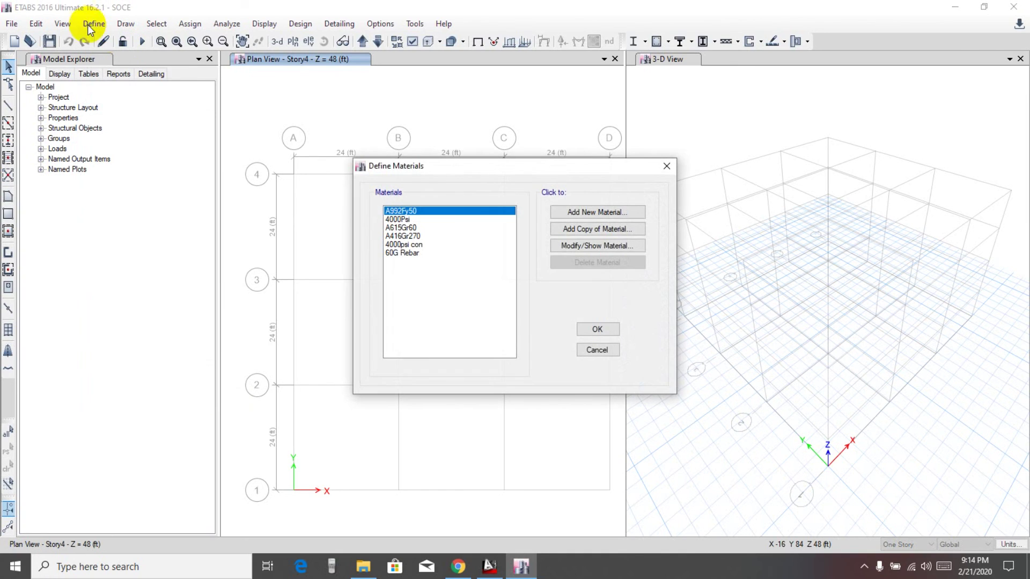
pyautogui.moveTo(430, 177); pyautogui.dragTo(393, 176)
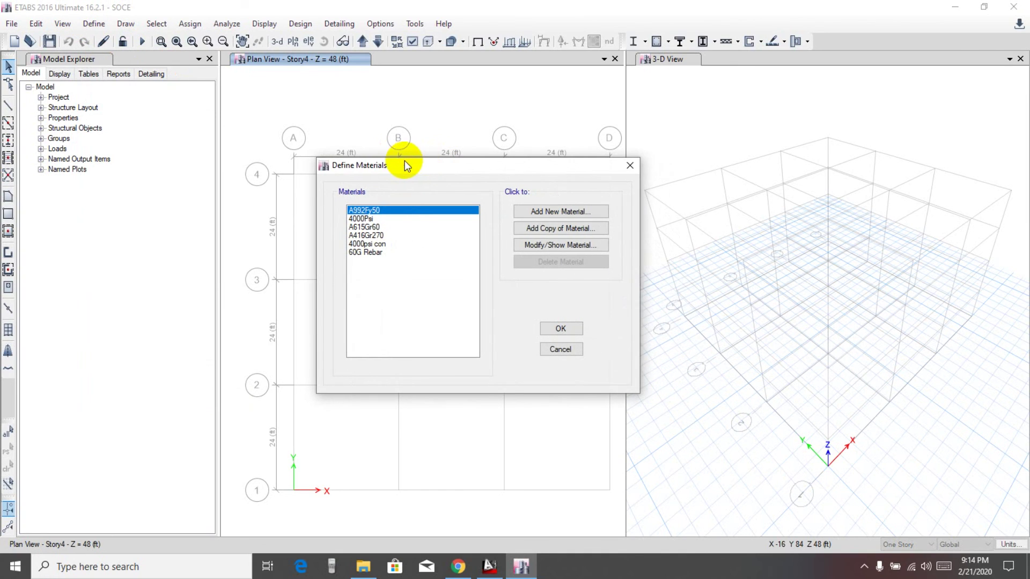
pyautogui.click(376, 227)
pyautogui.click(376, 244)
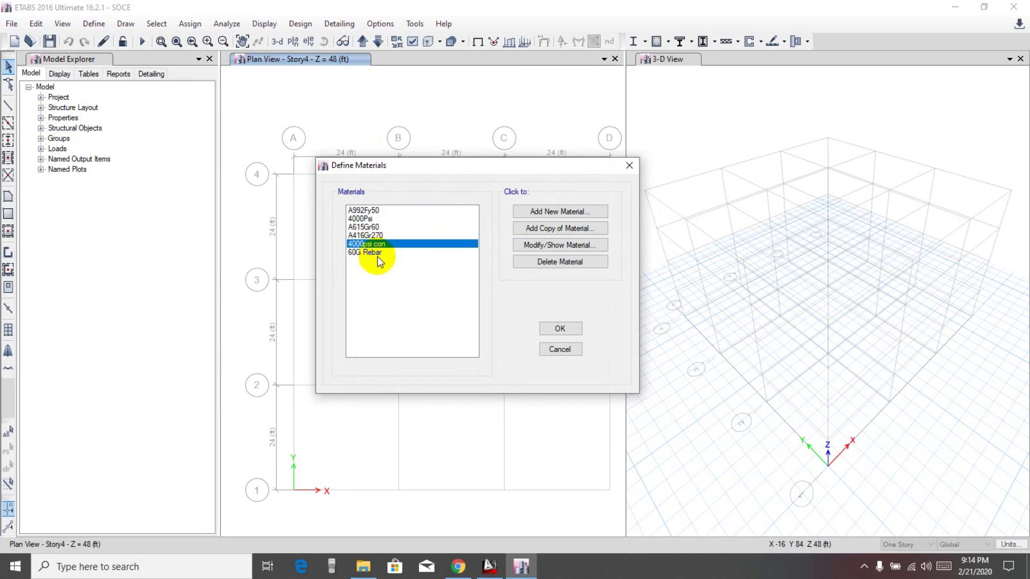
pyautogui.click(366, 252)
pyautogui.click(352, 245)
pyautogui.click(385, 252)
pyautogui.click(386, 244)
pyautogui.click(383, 255)
pyautogui.click(381, 244)
pyautogui.click(390, 253)
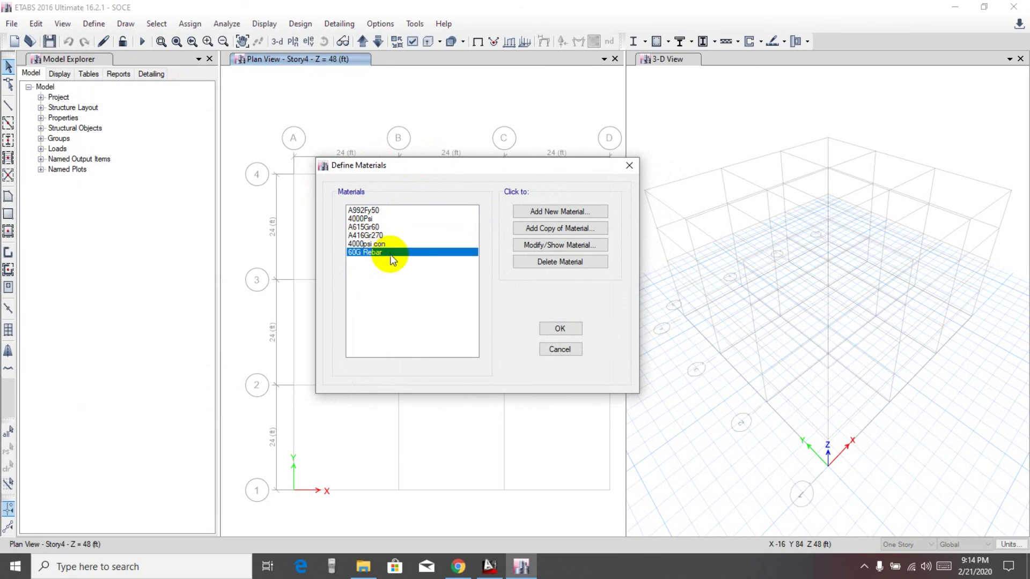
pyautogui.click(555, 352)
# Delete the frame sections A-CompBm, A-LatBm, A-LatCol, ConcBm, ConcCol, SteelBm and SteelCol from the model's frame properties.
pyautogui.click(98, 26)
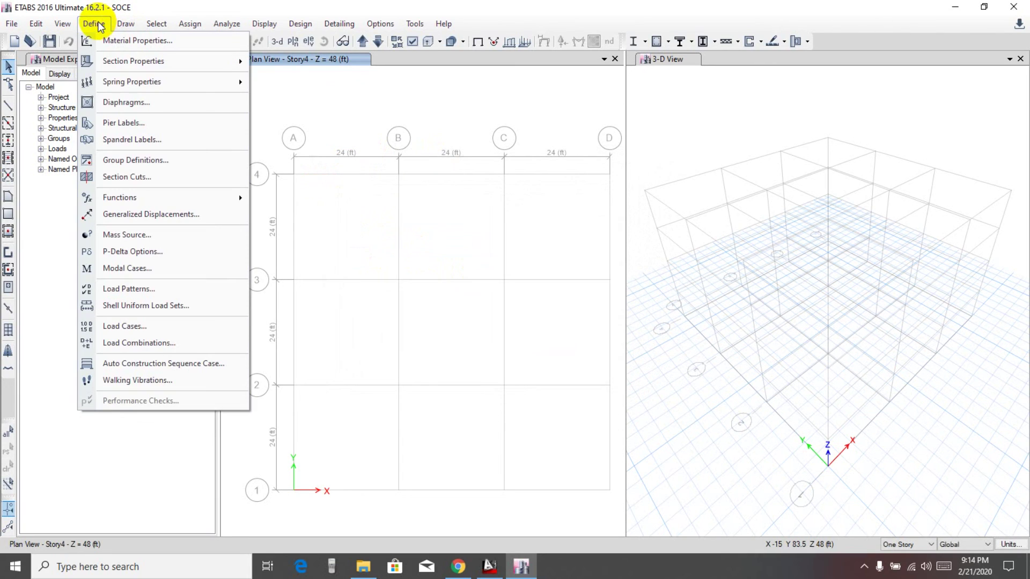
pyautogui.moveTo(183, 63)
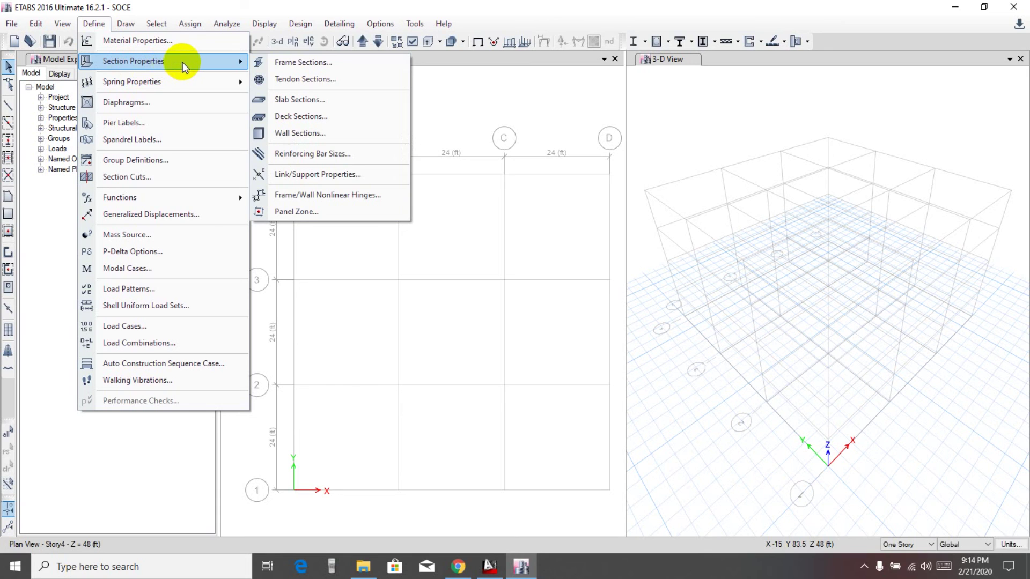
pyautogui.click(296, 64)
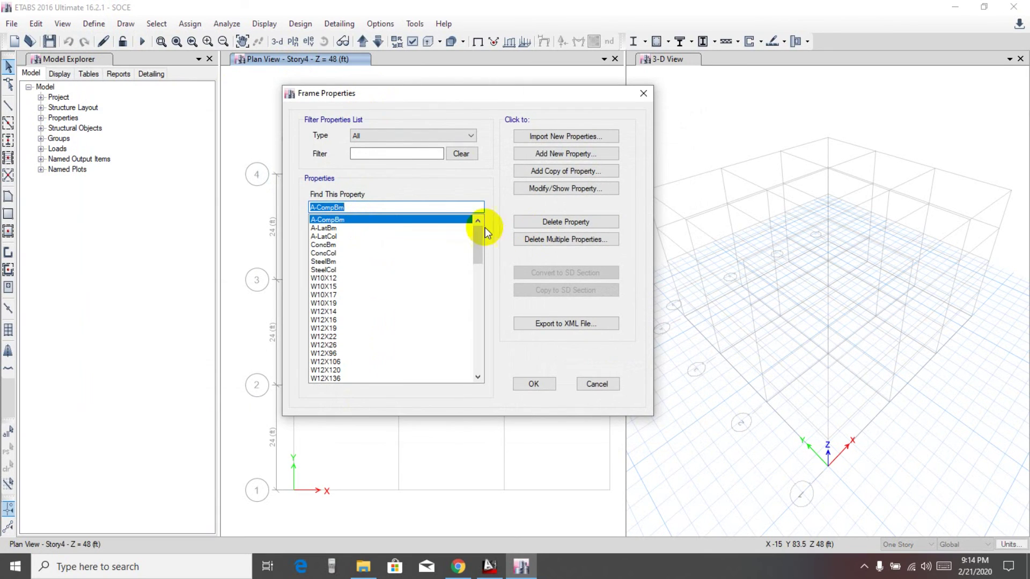
pyautogui.moveTo(479, 247); pyautogui.dragTo(351, 369)
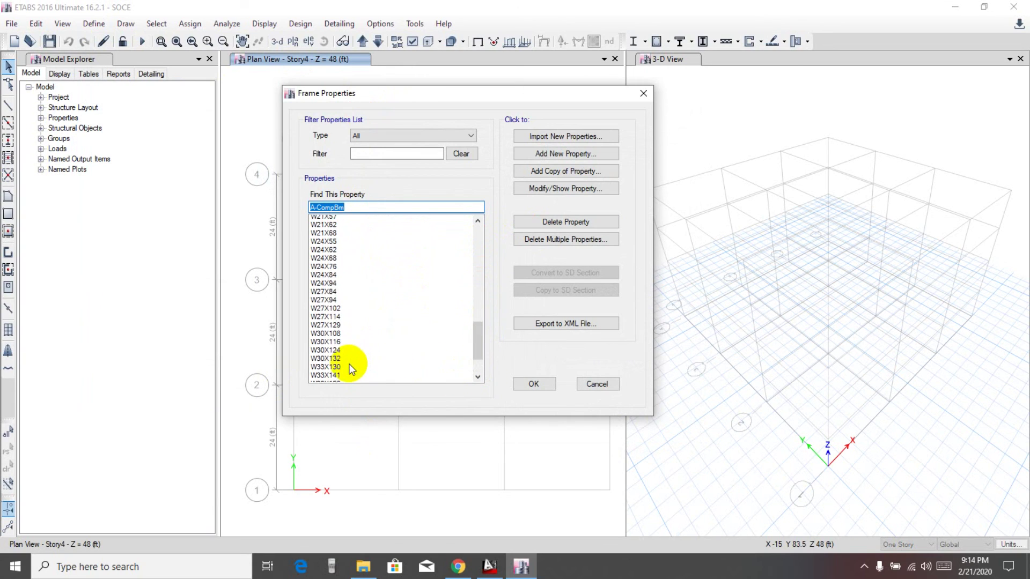
pyautogui.scroll(15, 350, 365)
pyautogui.moveTo(329, 225); pyautogui.dragTo(494, 347)
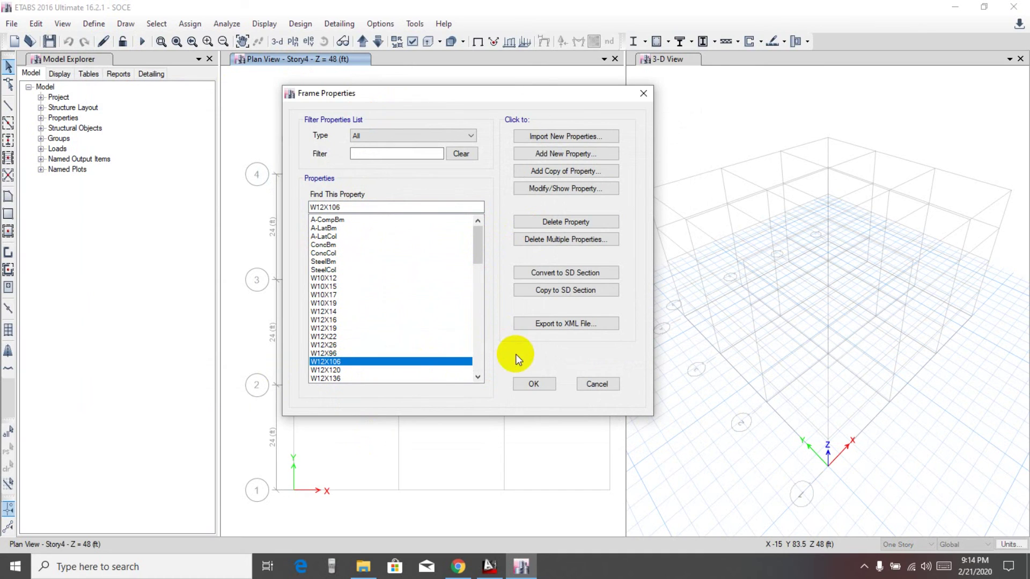
pyautogui.click(558, 240)
pyautogui.moveTo(513, 111); pyautogui.dragTo(519, 105)
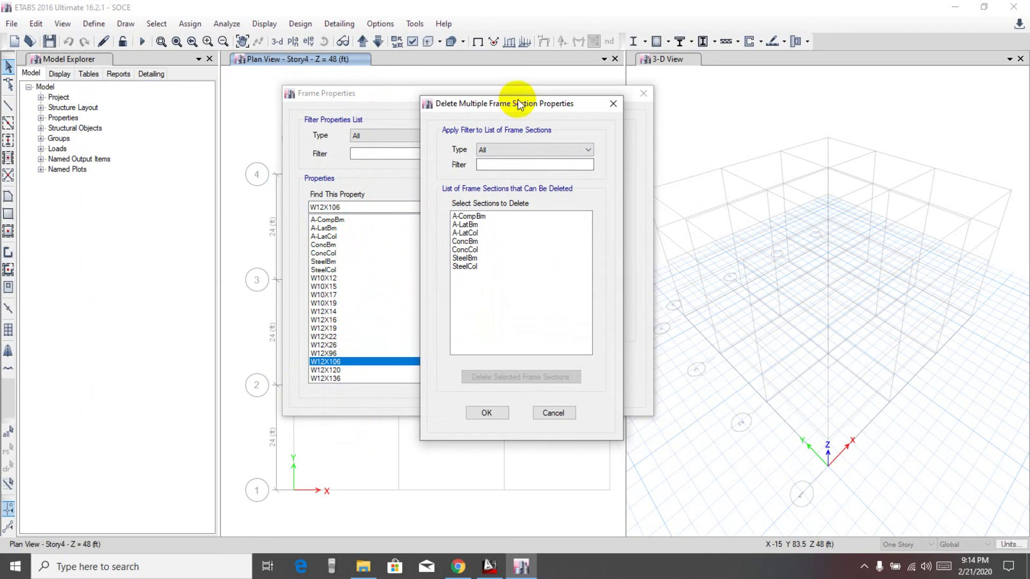
pyautogui.moveTo(466, 218); pyautogui.dragTo(468, 283)
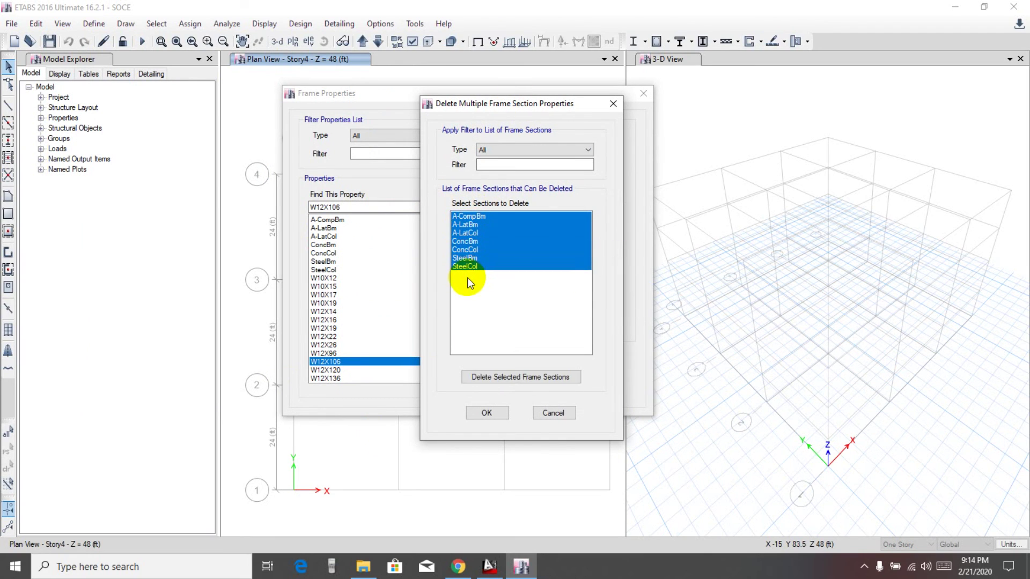
pyautogui.click(510, 378)
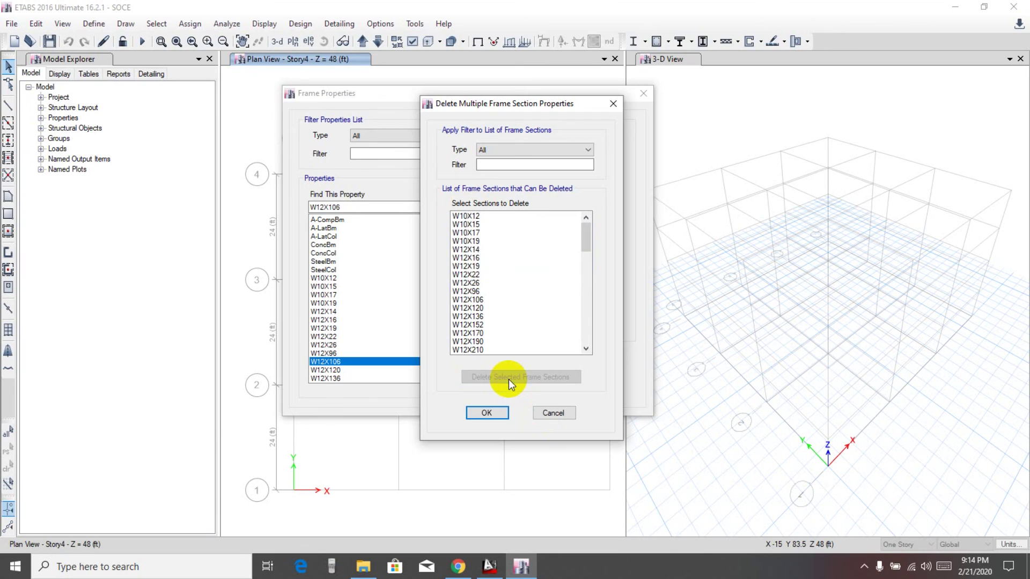
# Delete the W-shape frame sections from W10X12 through W36X170, keeping only W36X182.
pyautogui.moveTo(467, 216); pyautogui.dragTo(476, 348)
pyautogui.click(489, 281)
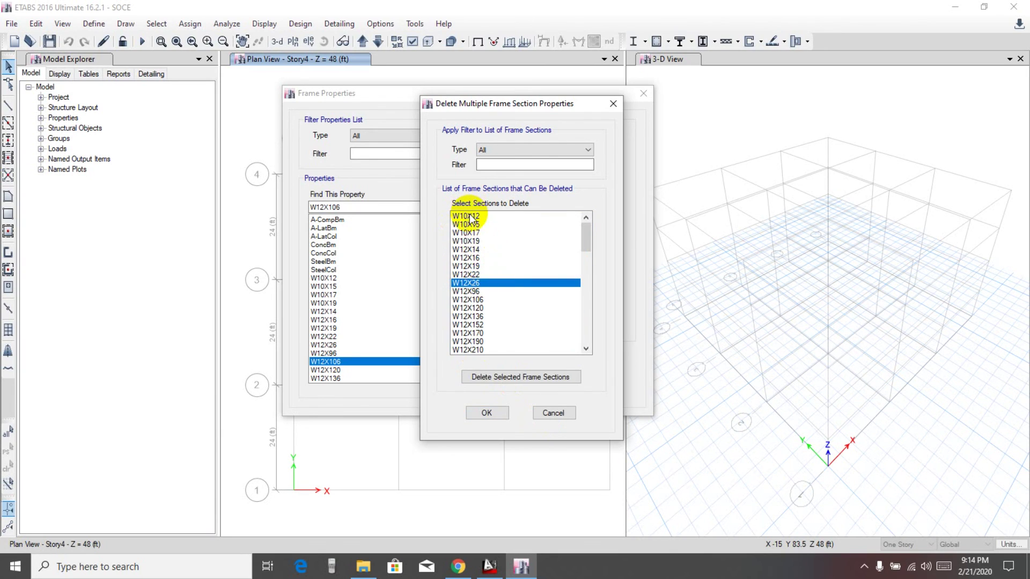
pyautogui.moveTo(471, 223); pyautogui.dragTo(479, 347)
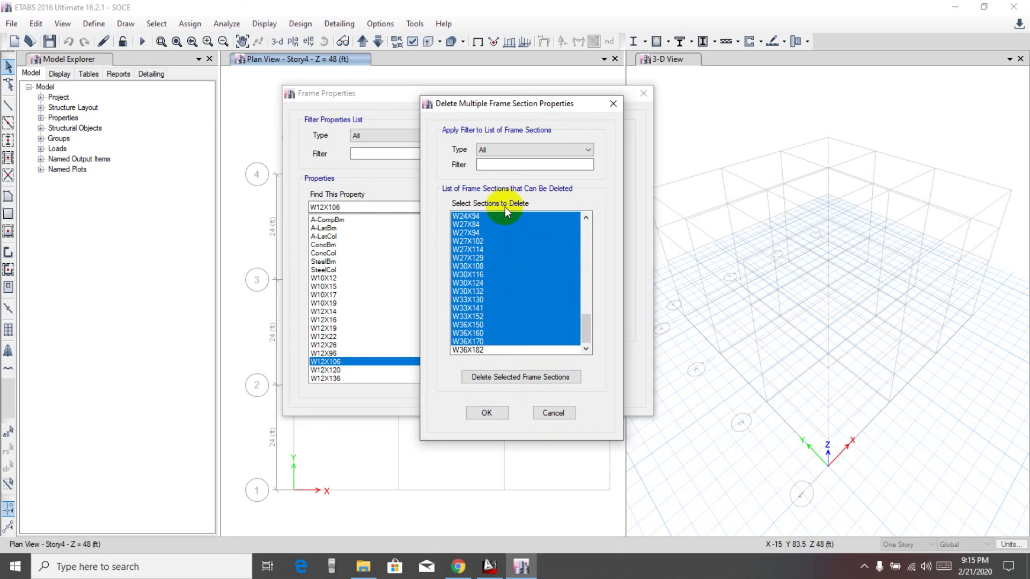
pyautogui.click(511, 377)
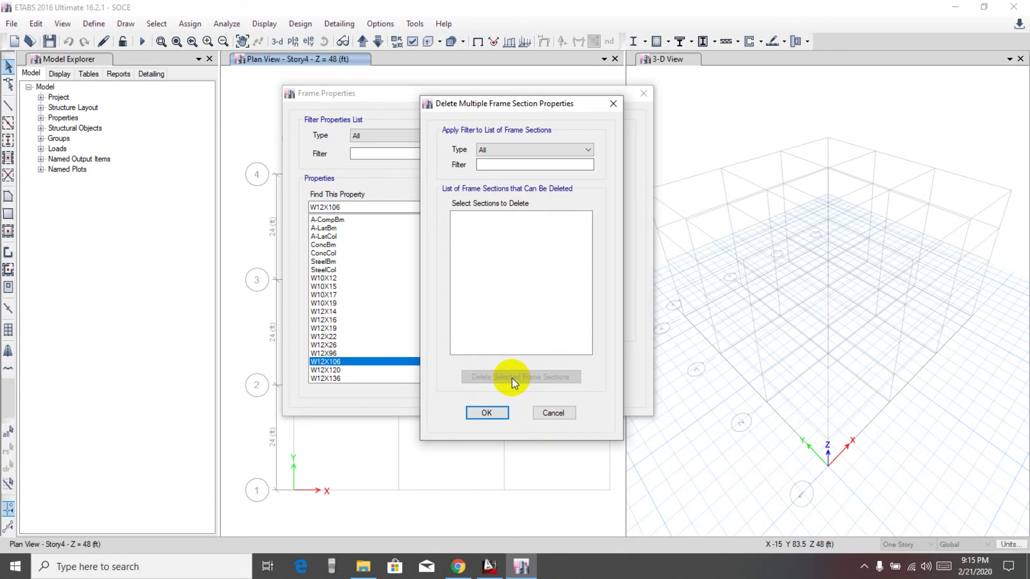
pyautogui.click(487, 413)
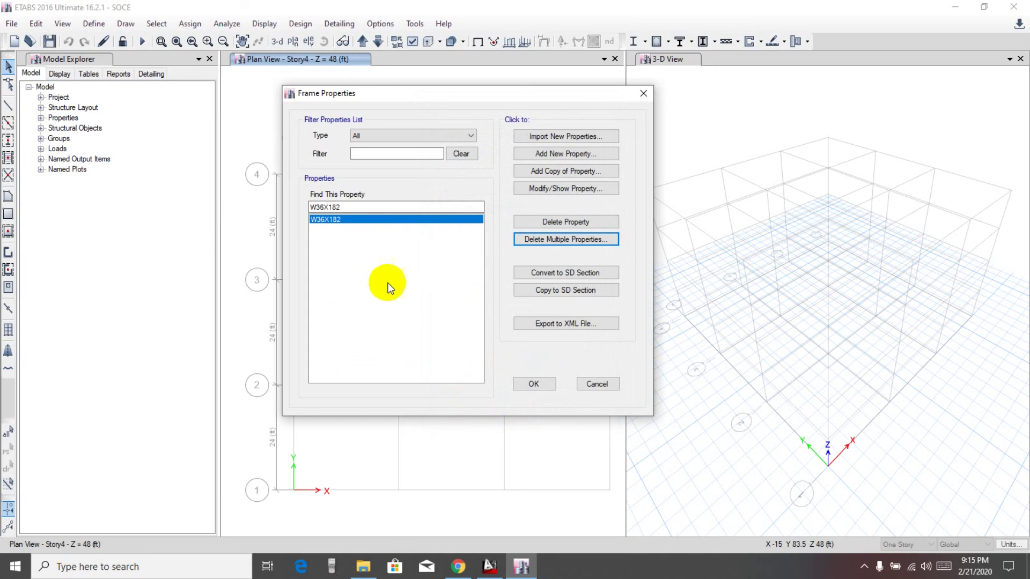
# Add a new Concrete Rectangular frame section and name it Beam 10x18.
pyautogui.click(563, 154)
pyautogui.moveTo(485, 131); pyautogui.dragTo(559, 140)
pyautogui.click(605, 173)
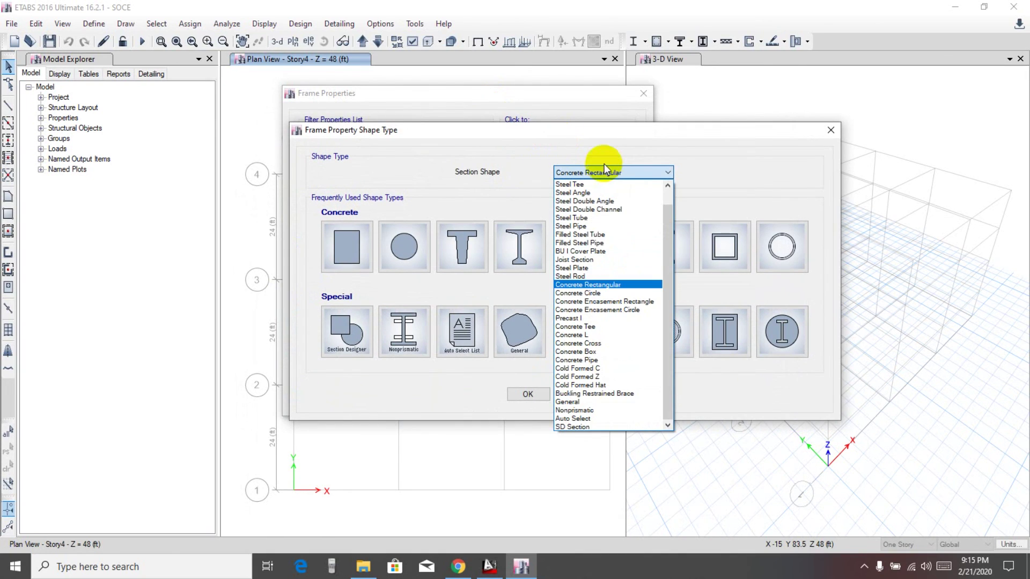
pyautogui.click(571, 287)
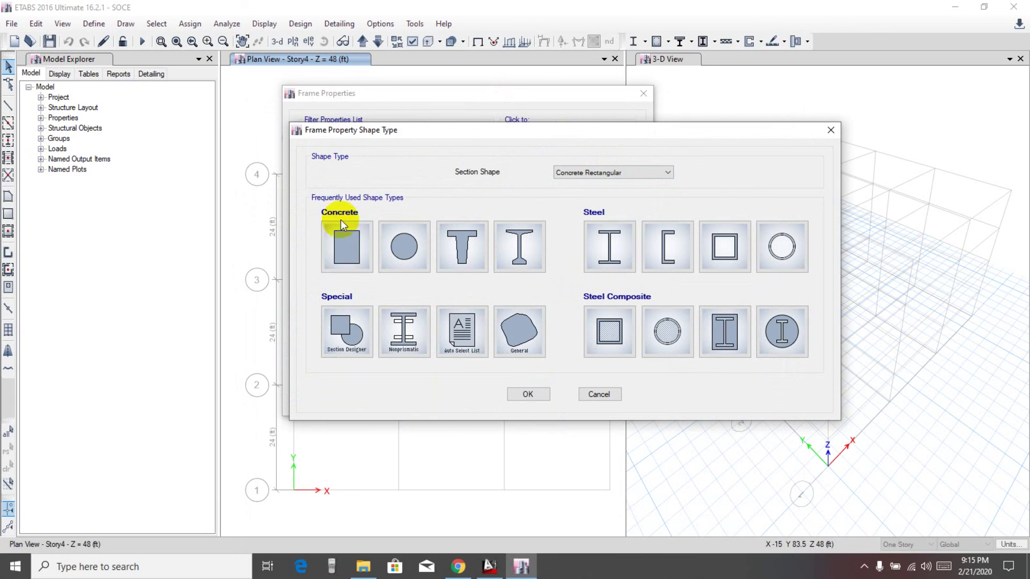
pyautogui.click(347, 246)
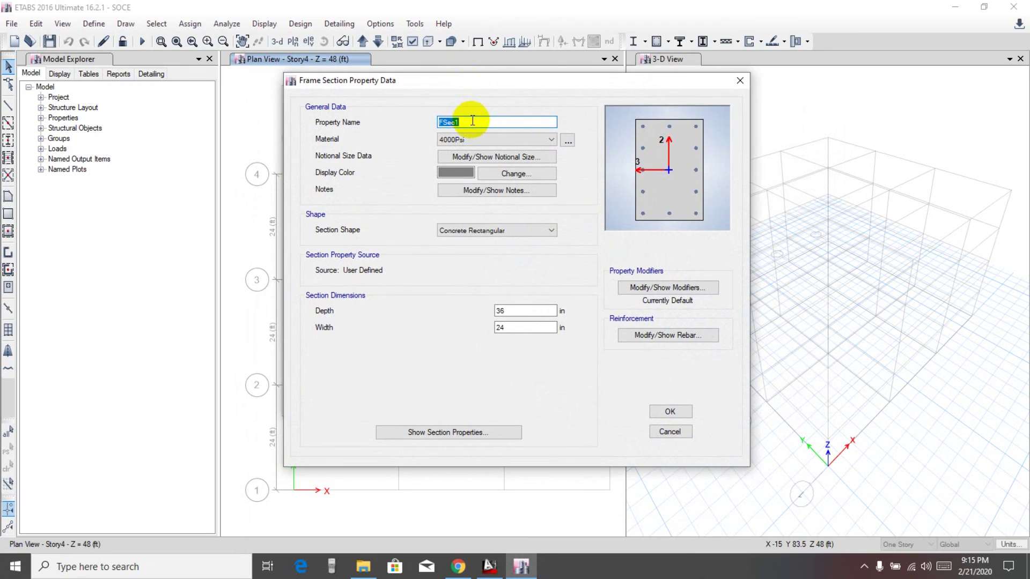
pyautogui.write('B')
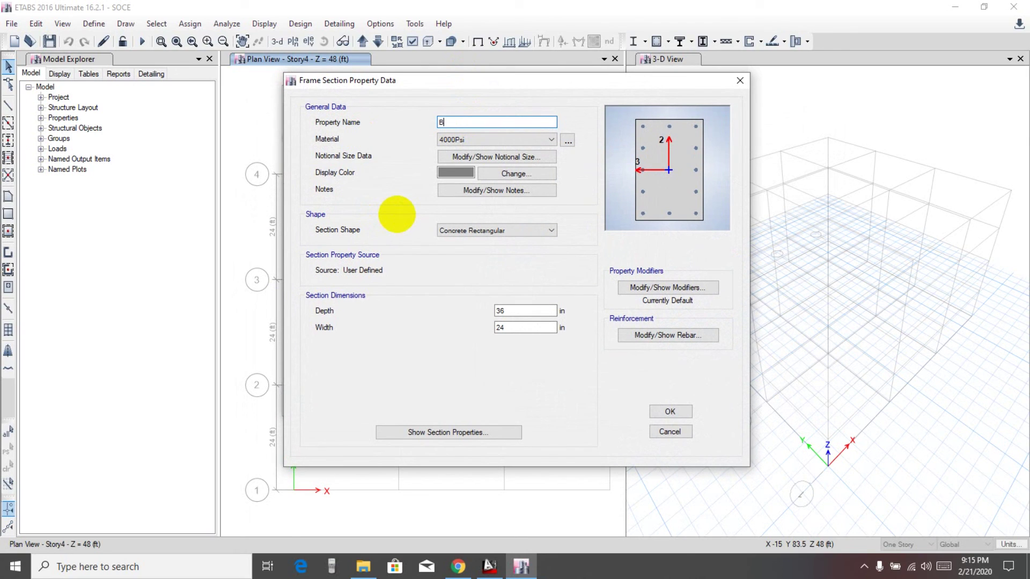
pyautogui.write('eam 10x18')
# Switch to AutoCAD to check the beam size note below the layout plan, and return to the section definition in ETABS.
pyautogui.moveTo(484, 572)
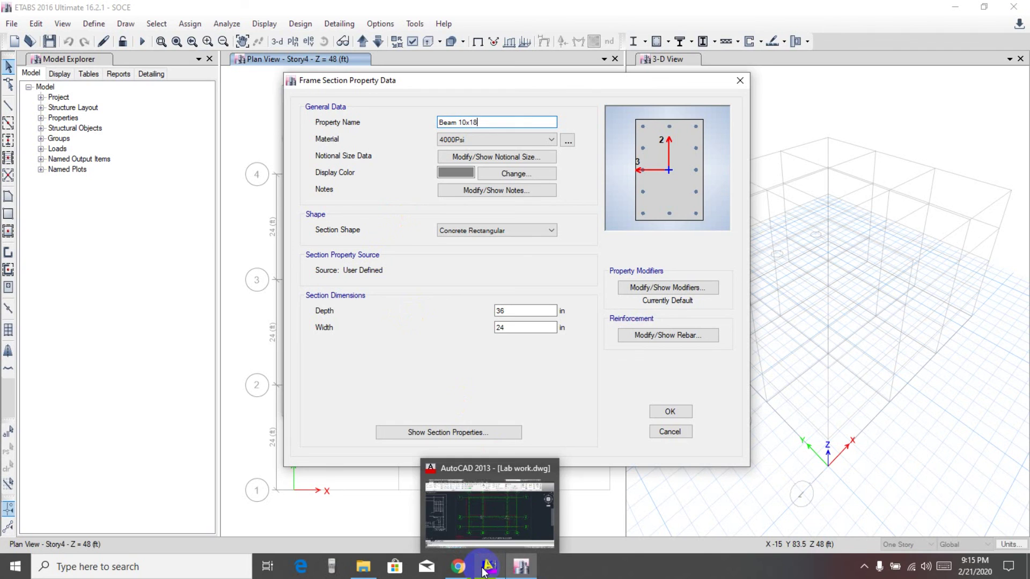
pyautogui.click(480, 514)
pyautogui.scroll(5, 294, 460)
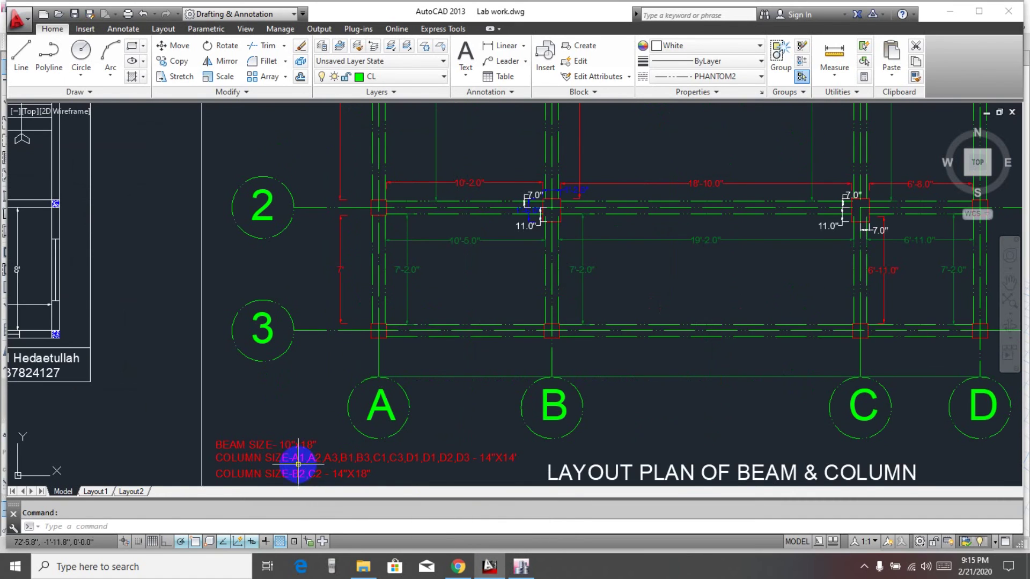
pyautogui.scroll(2, 344, 352)
pyautogui.scroll(1, 299, 352)
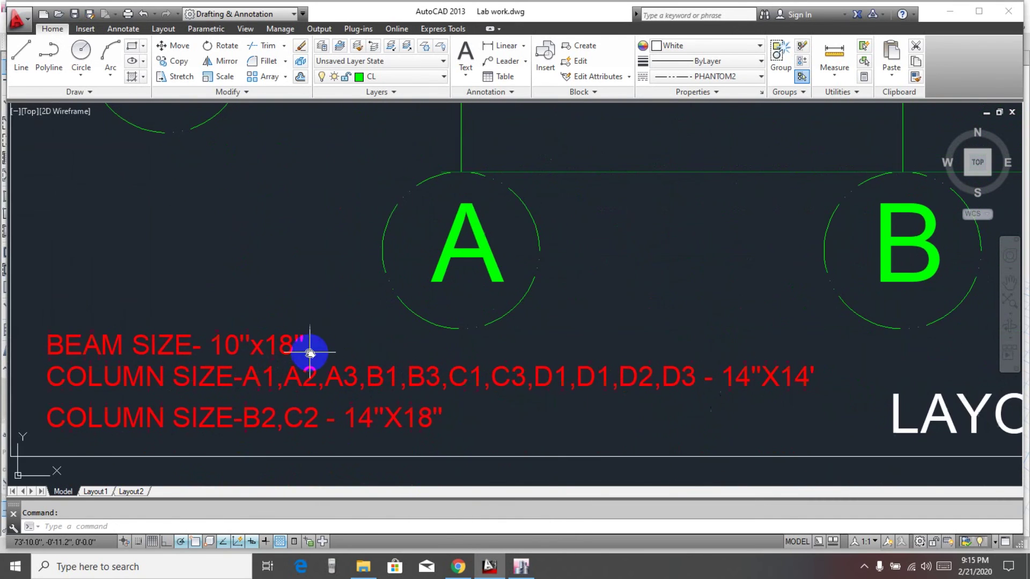
pyautogui.click(521, 567)
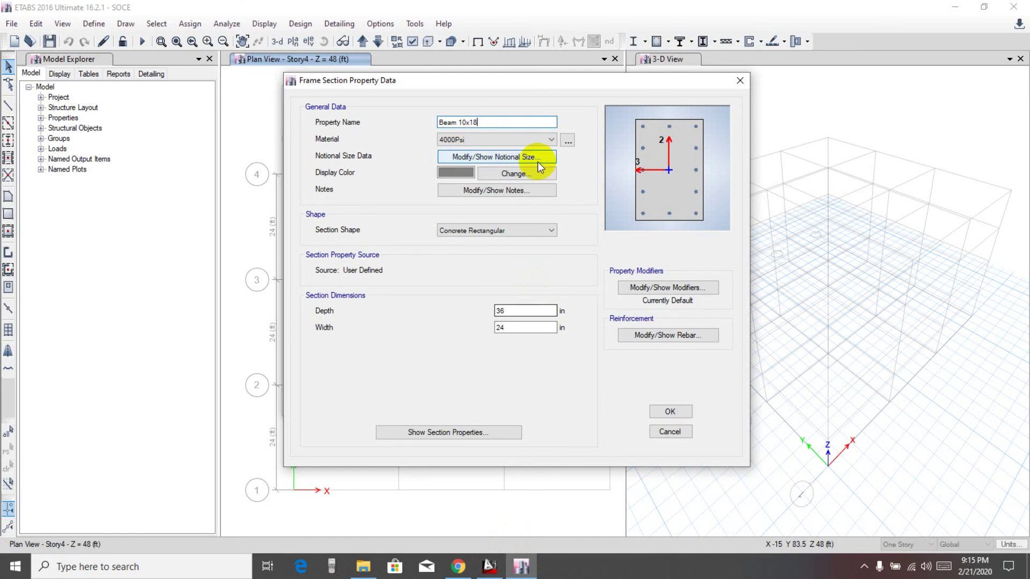
# Assign the 4000psi con material to the Beam 10x18 section and set its display color to bright green.
pyautogui.click(502, 140)
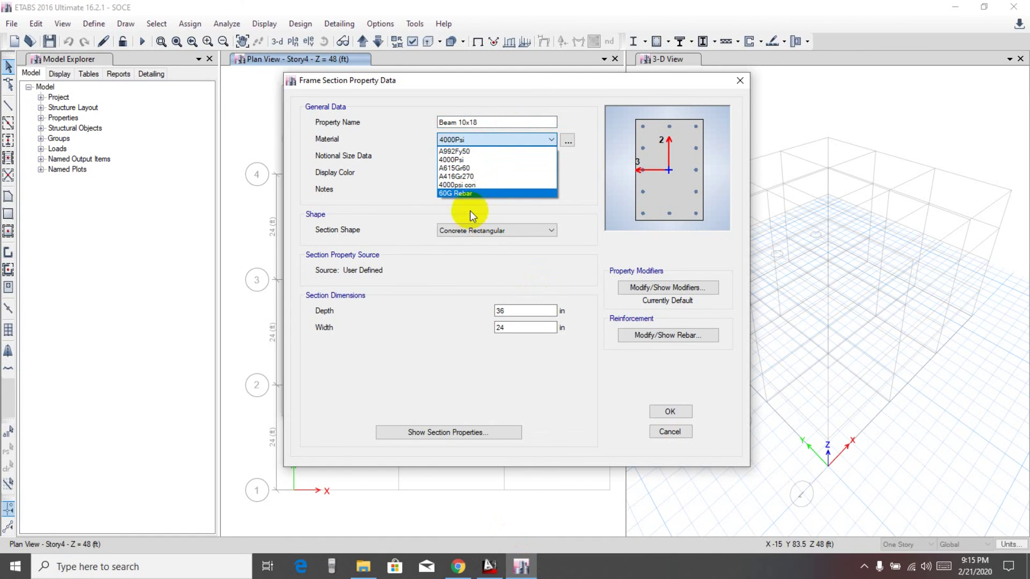
pyautogui.click(454, 185)
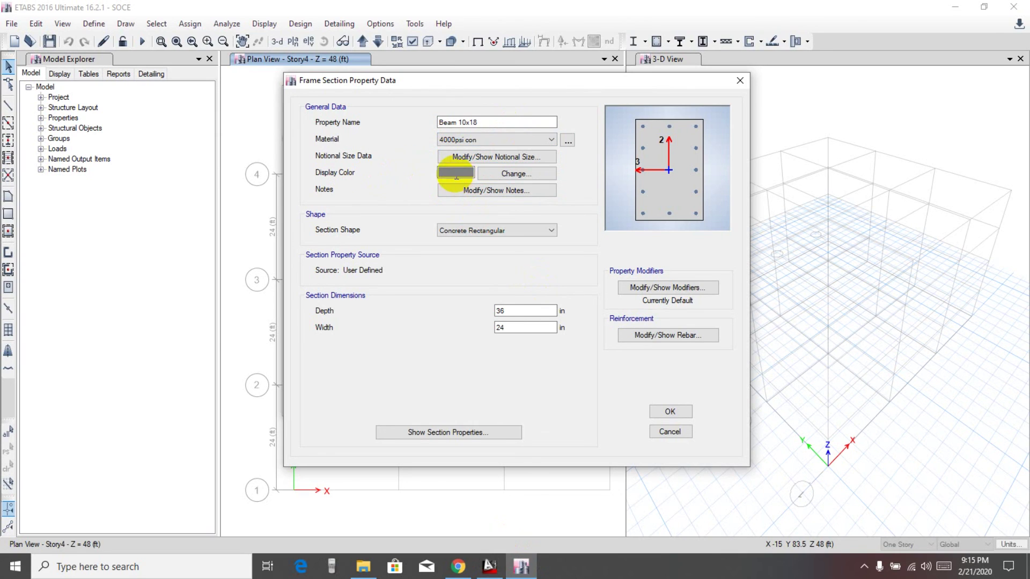
pyautogui.click(455, 172)
pyautogui.moveTo(542, 163); pyautogui.dragTo(555, 158)
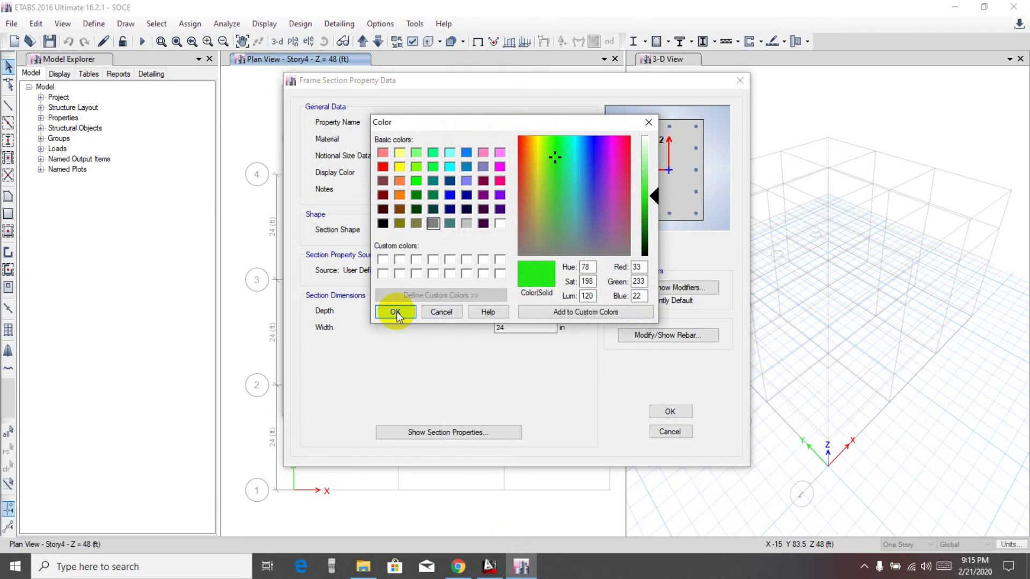
pyautogui.click(395, 312)
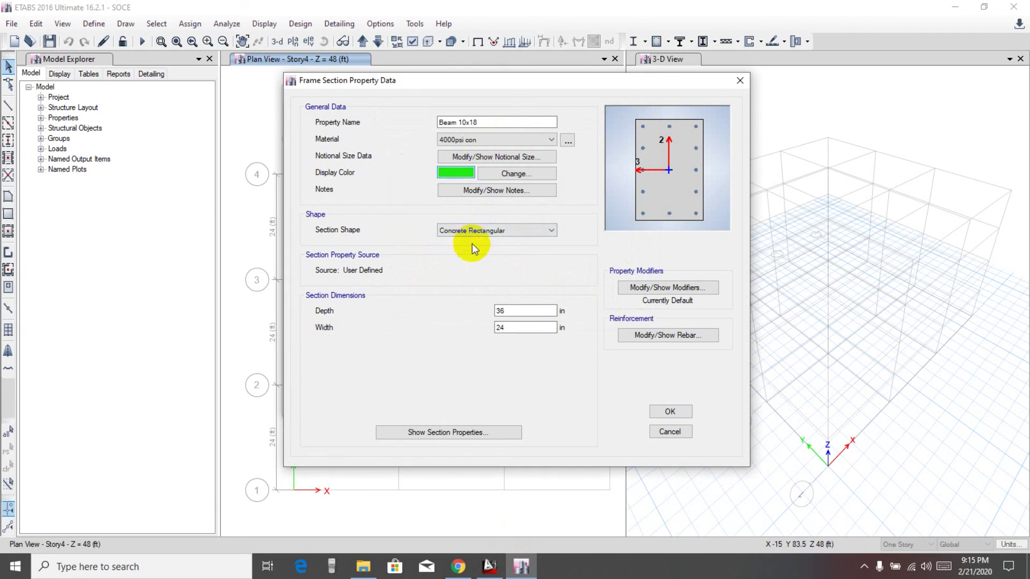
# Set the beam section's depth to 18 in and its width to 10 in.
pyautogui.doubleClick(533, 310)
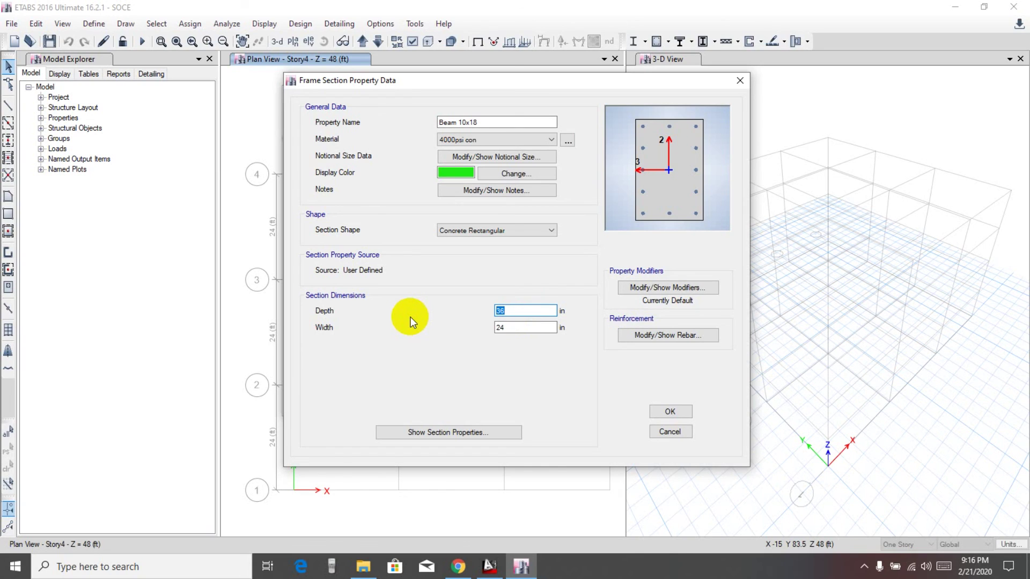
pyautogui.write('18')
pyautogui.doubleClick(523, 328)
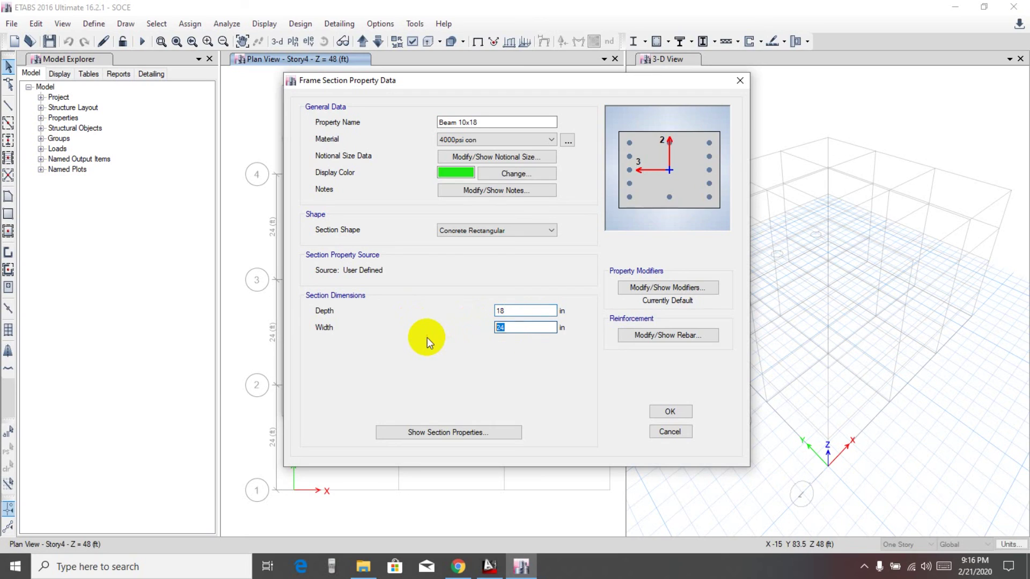
pyautogui.write('10')
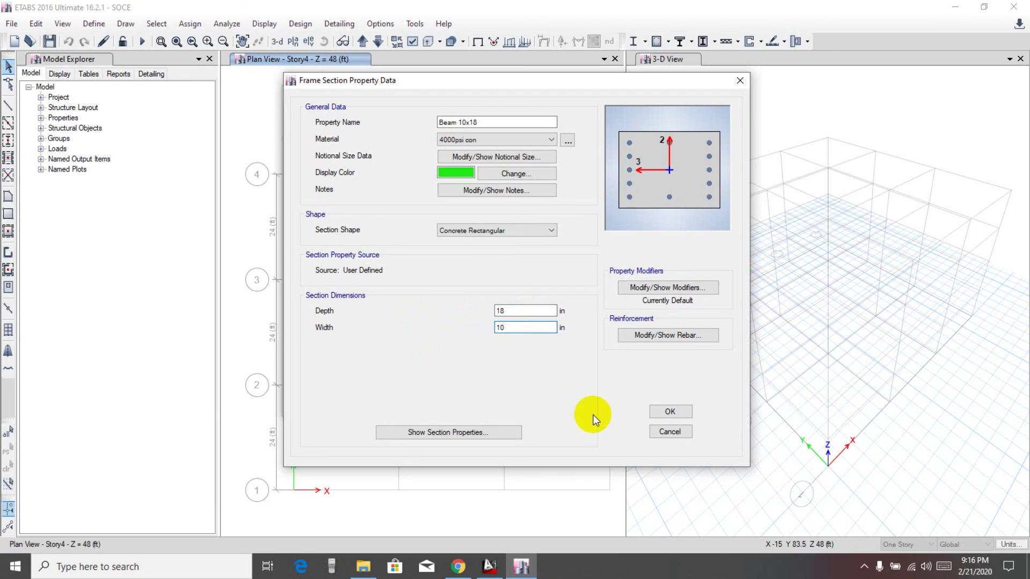
# Review the beam section's property and stiffness modification factors.
pyautogui.moveTo(546, 87); pyautogui.dragTo(491, 87)
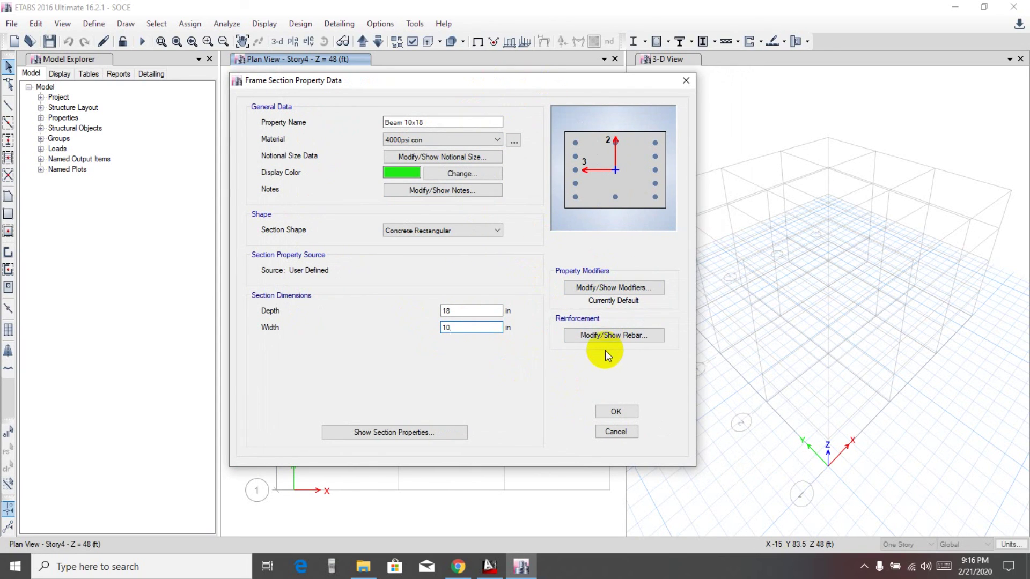
pyautogui.click(610, 285)
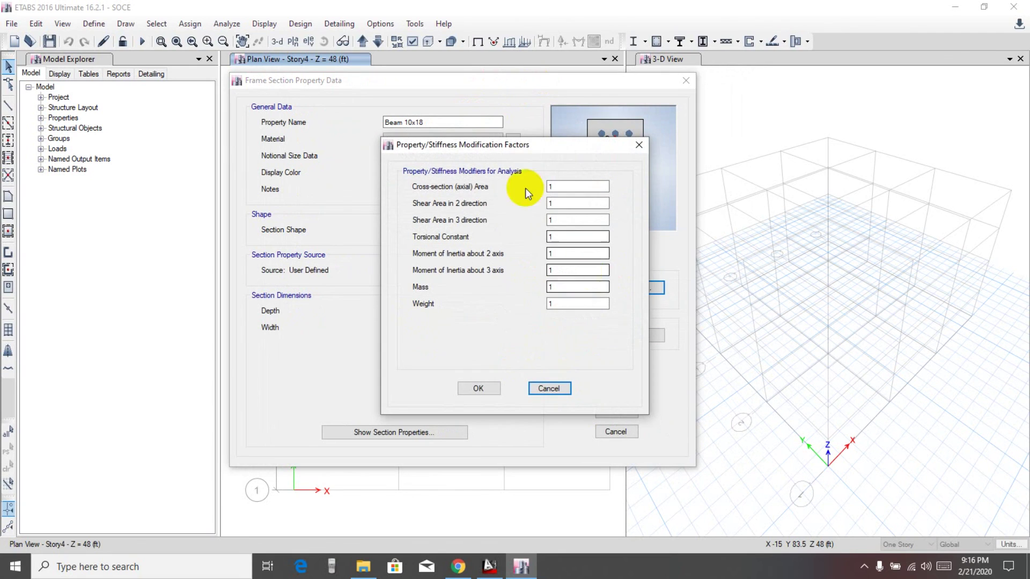
pyautogui.moveTo(528, 145); pyautogui.dragTo(458, 121)
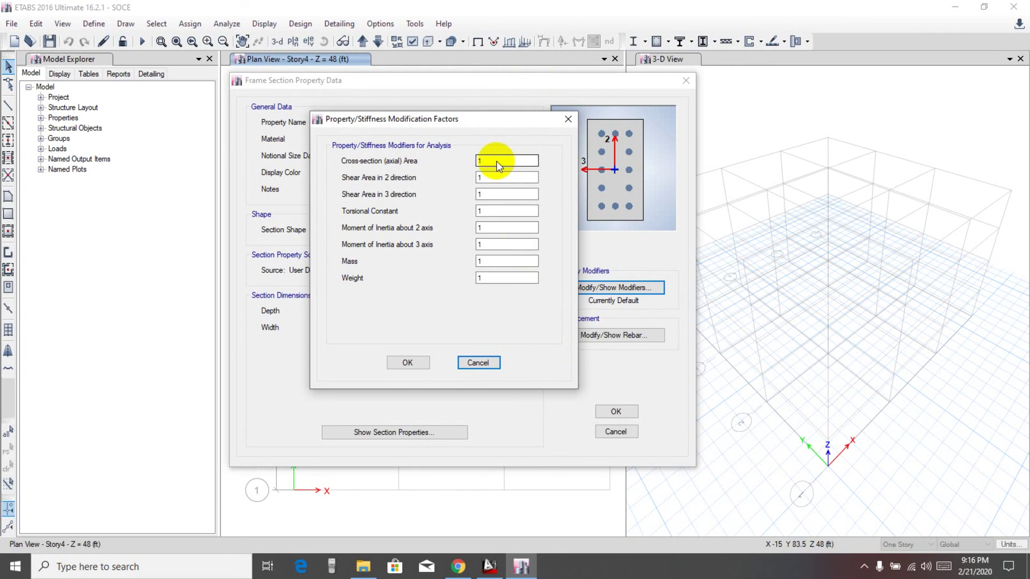
pyautogui.moveTo(478, 113); pyautogui.dragTo(448, 89)
pyautogui.click(382, 337)
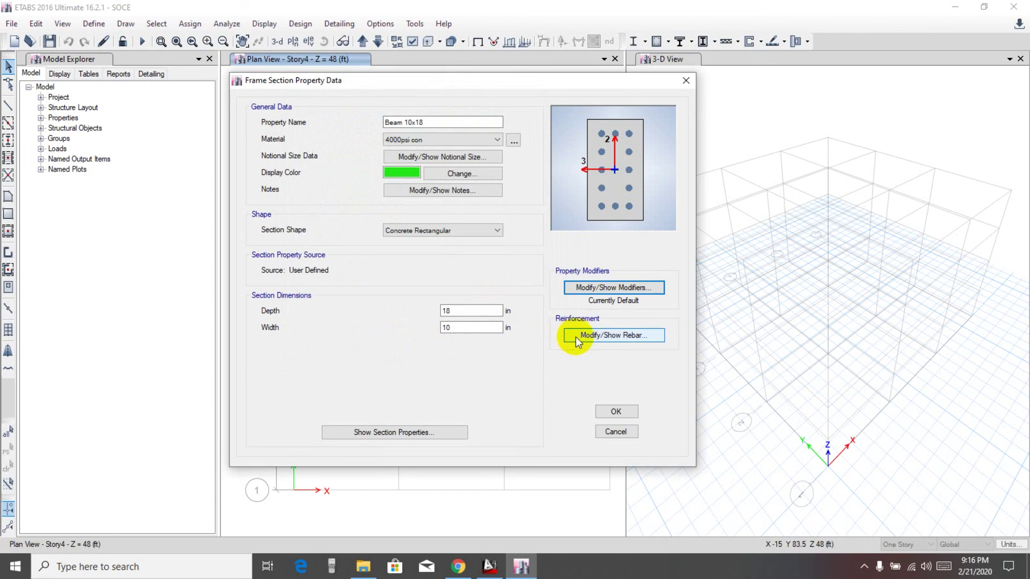
# Set the beam's reinforcement design type to M3 Design Only (Beam) and check the cover for top and bottom bars.
pyautogui.click(605, 342)
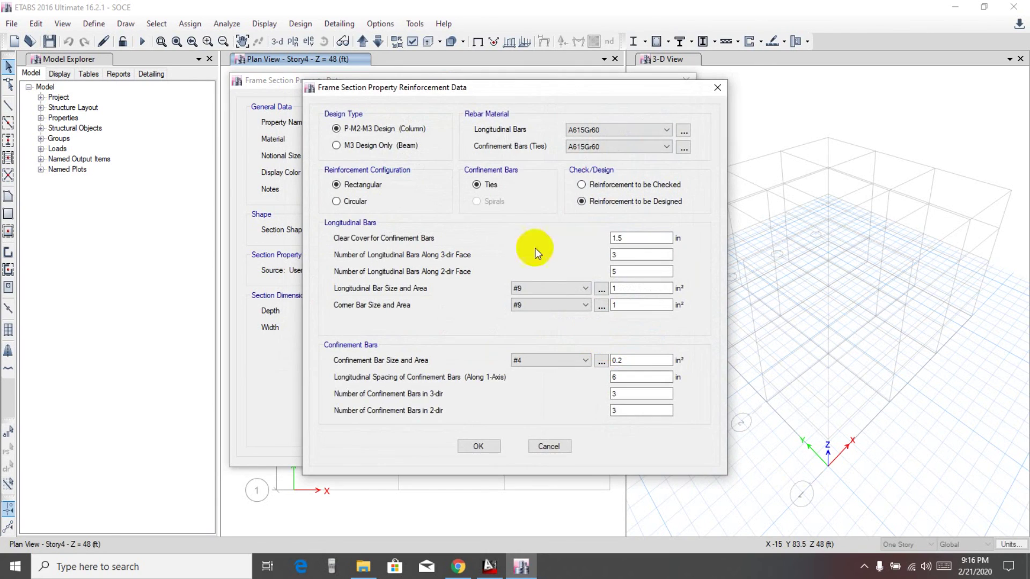
pyautogui.moveTo(540, 87); pyautogui.dragTo(500, 101)
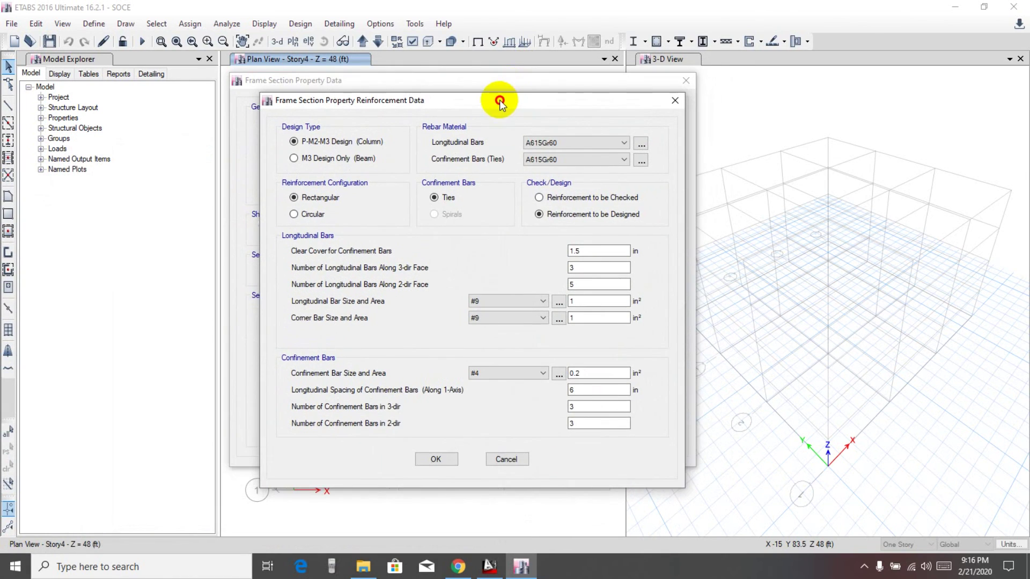
pyautogui.click(294, 159)
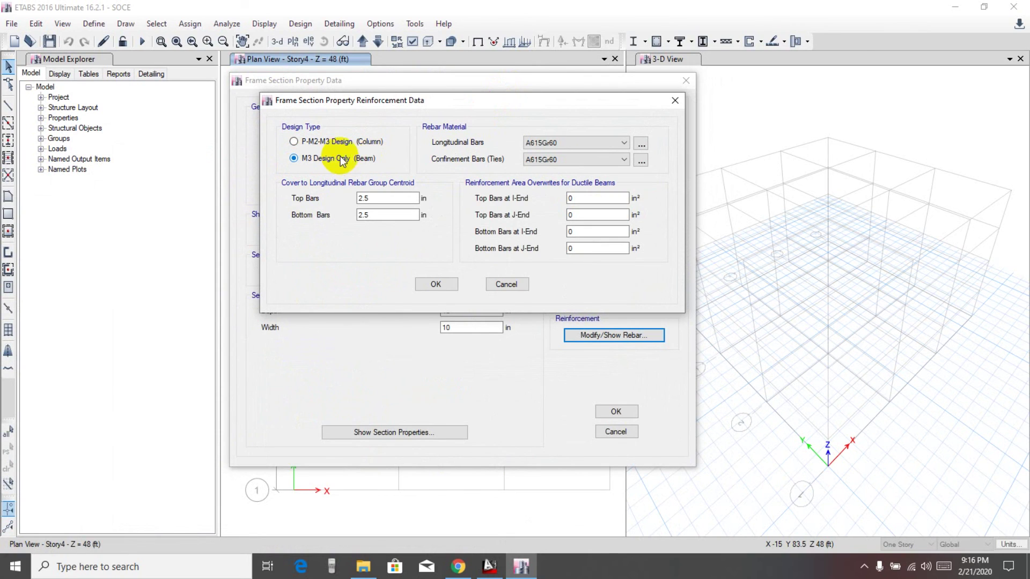
pyautogui.moveTo(383, 100); pyautogui.dragTo(448, 100)
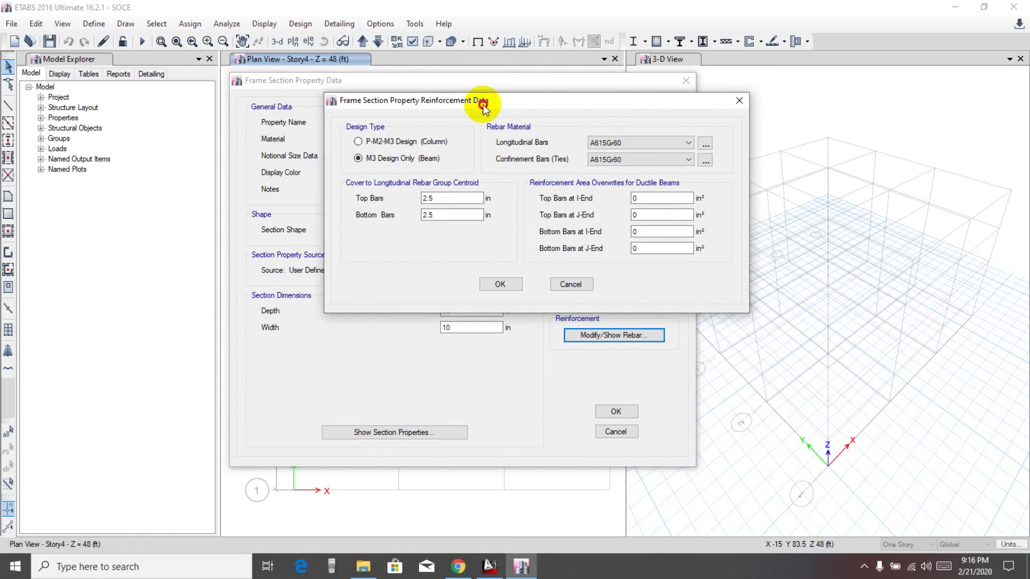
pyautogui.moveTo(483, 106); pyautogui.dragTo(473, 103)
pyautogui.moveTo(449, 212); pyautogui.dragTo(403, 208)
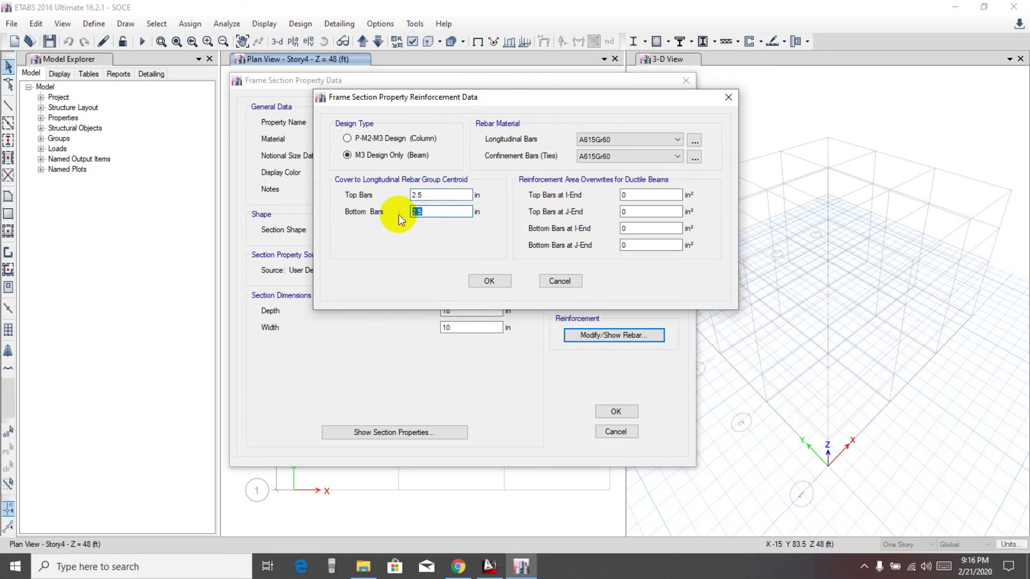
pyautogui.moveTo(445, 194); pyautogui.dragTo(397, 193)
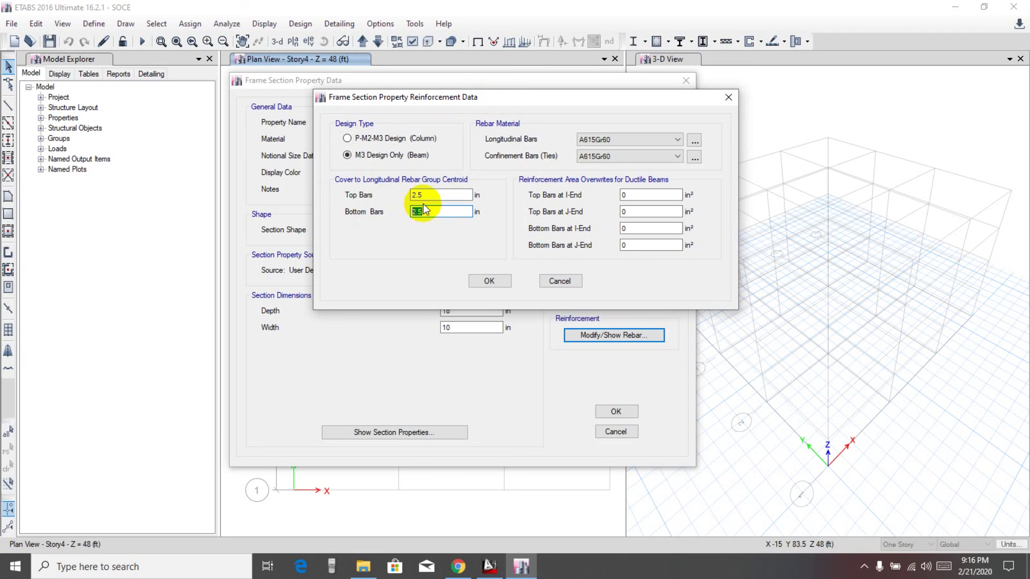
pyautogui.moveTo(432, 212); pyautogui.dragTo(401, 213)
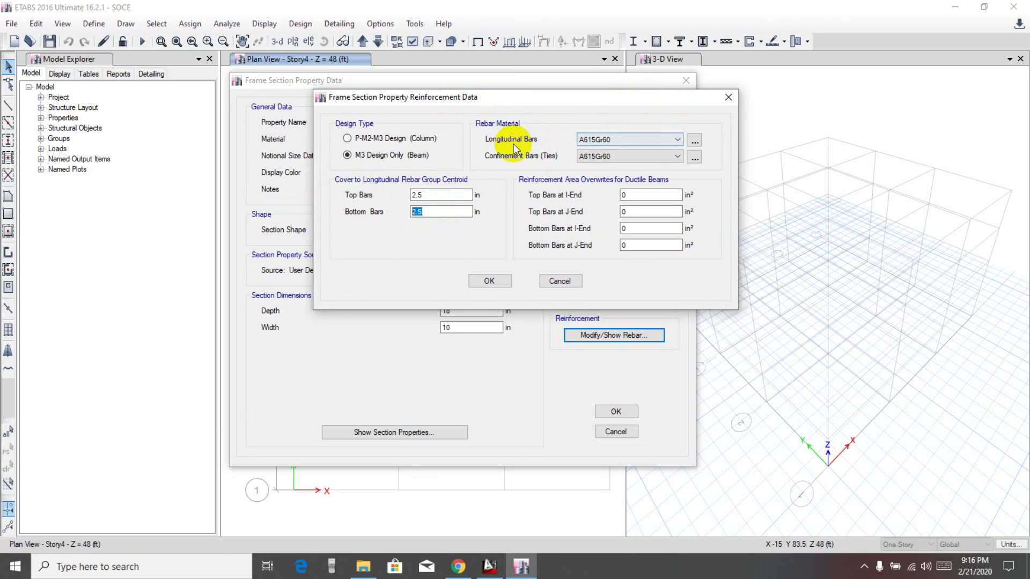
# Assign 60G Rebar to the beam's longitudinal and confinement bars, and accept the reinforcement data and the section.
pyautogui.click(593, 140)
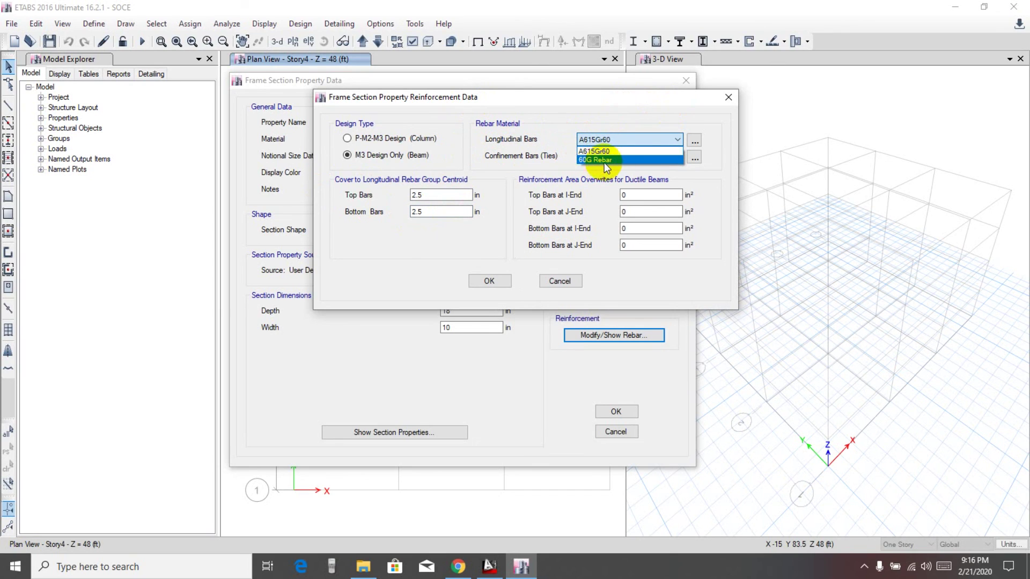
pyautogui.click(595, 160)
pyautogui.click(594, 157)
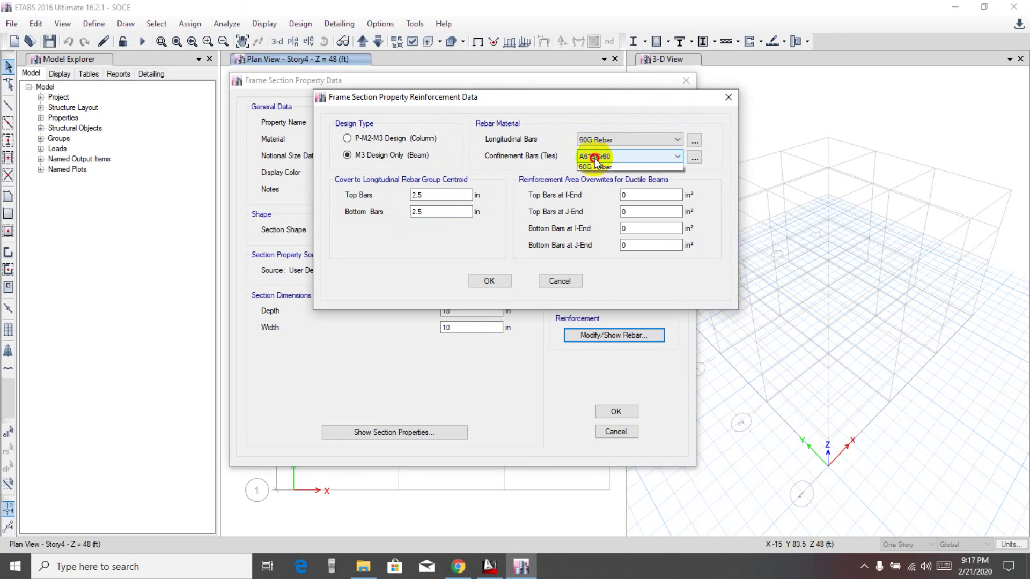
pyautogui.click(591, 177)
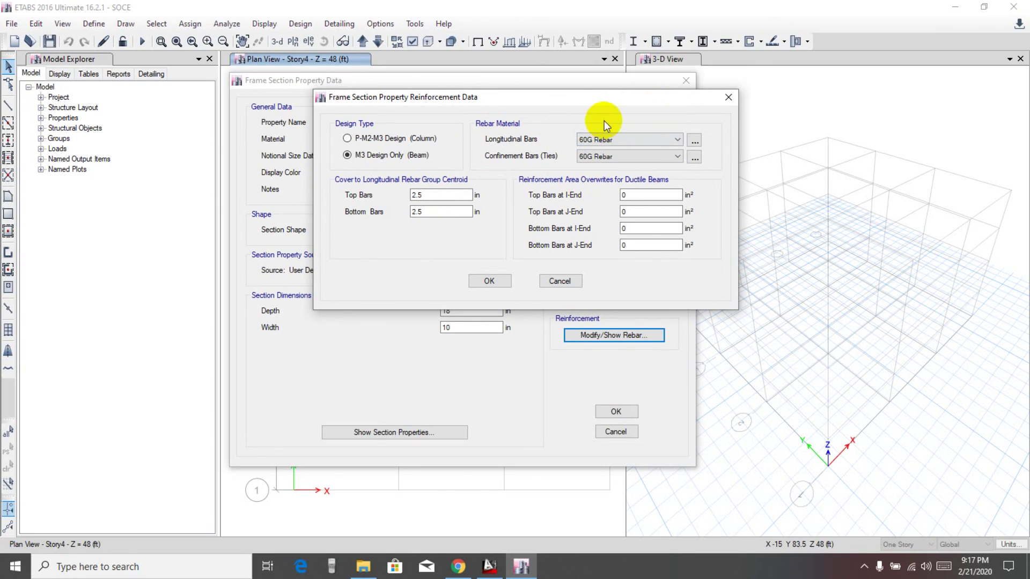
pyautogui.moveTo(595, 99); pyautogui.dragTo(577, 92)
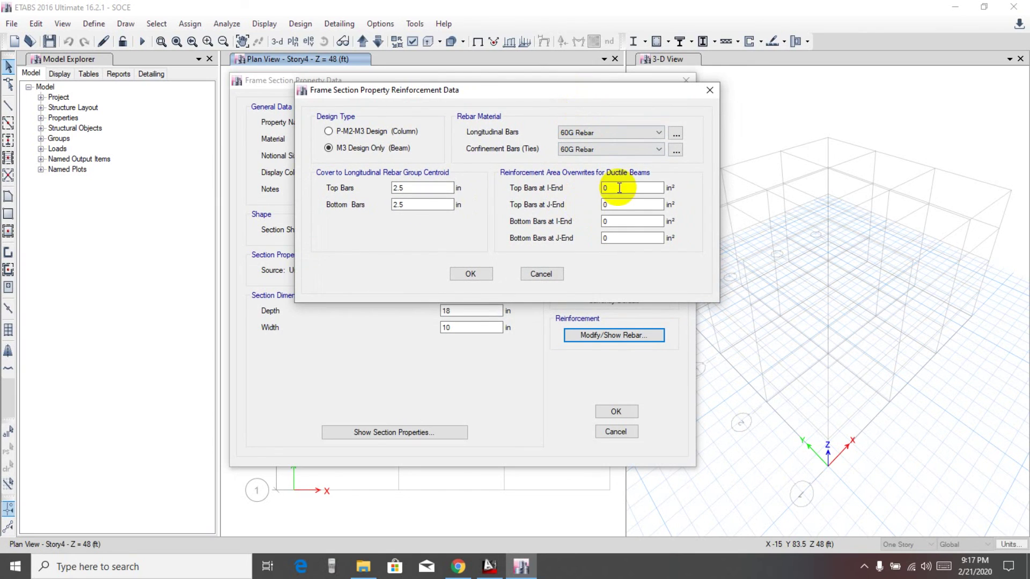
pyautogui.click(620, 221)
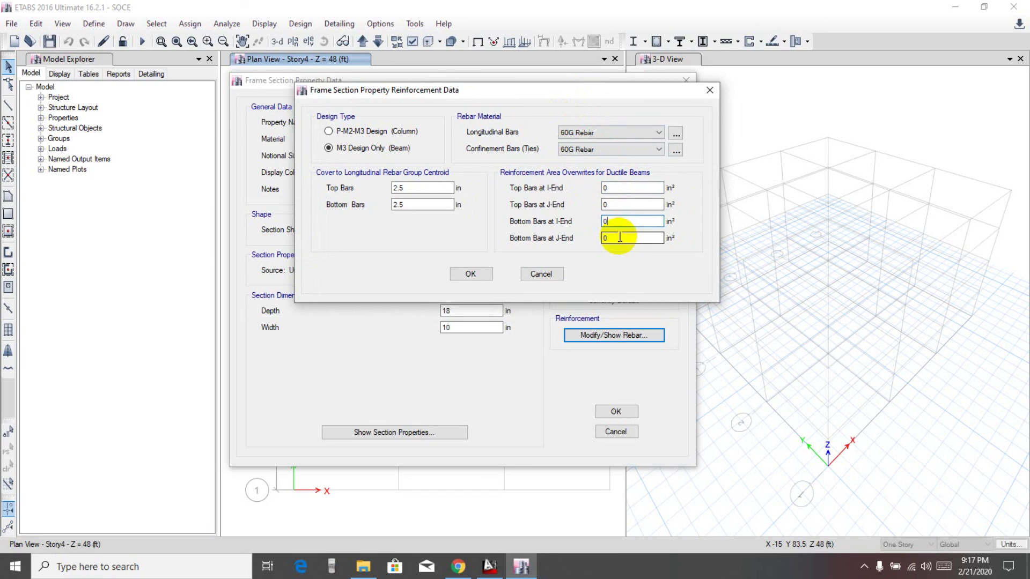
pyautogui.click(620, 237)
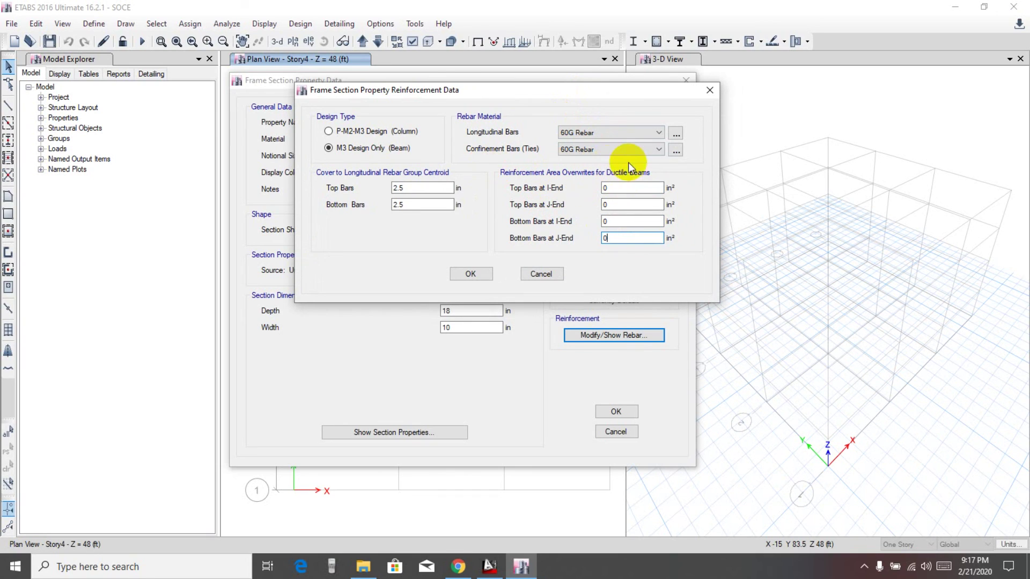
pyautogui.click(470, 274)
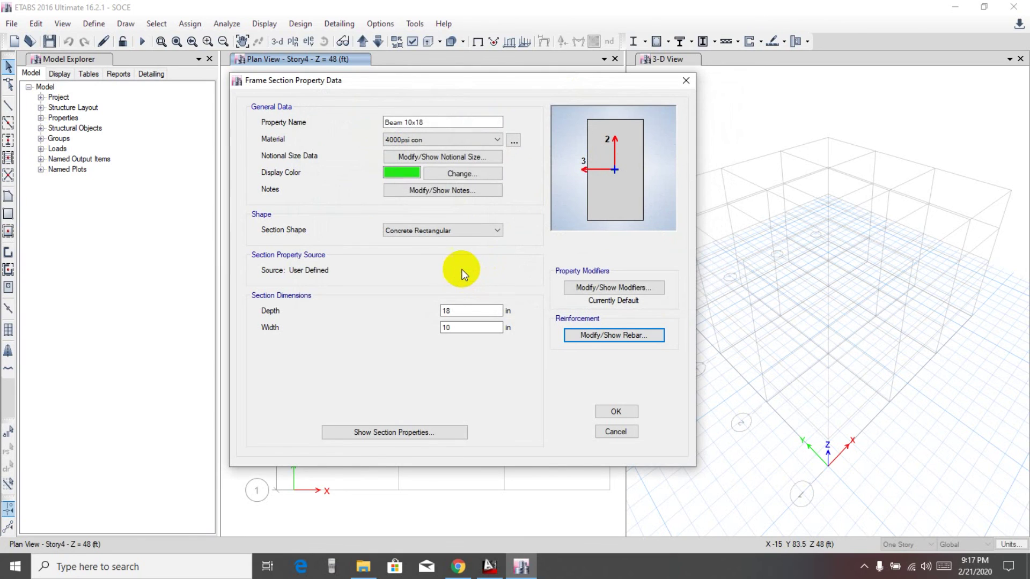
pyautogui.click(617, 412)
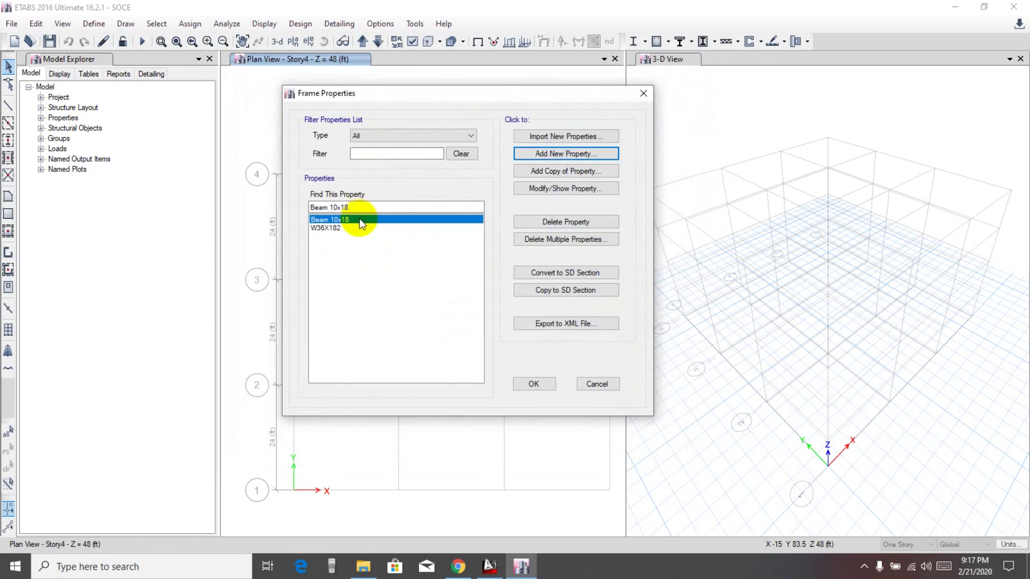
# Delete the W36X182 frame section from the model.
pyautogui.click(341, 228)
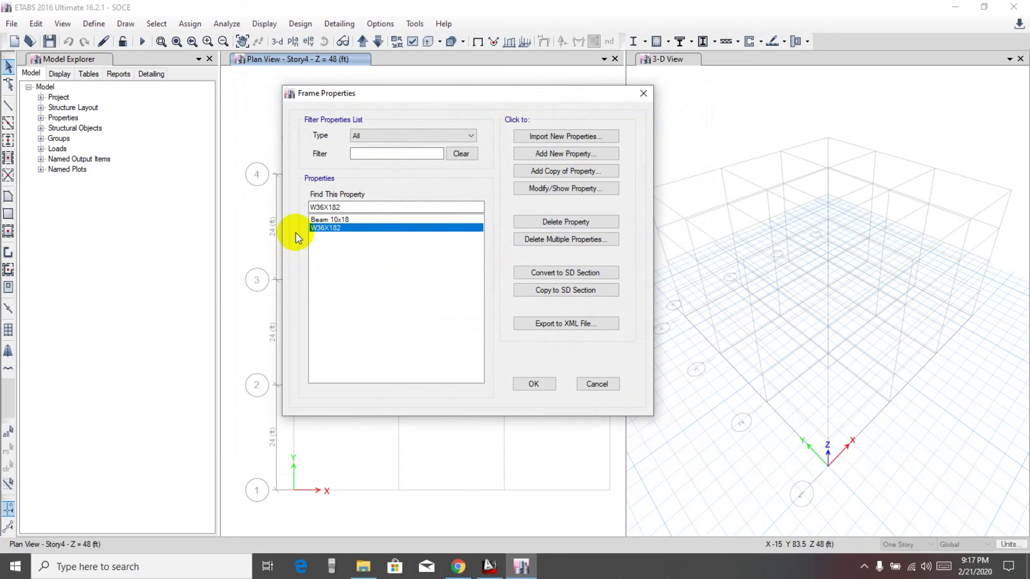
pyautogui.click(563, 223)
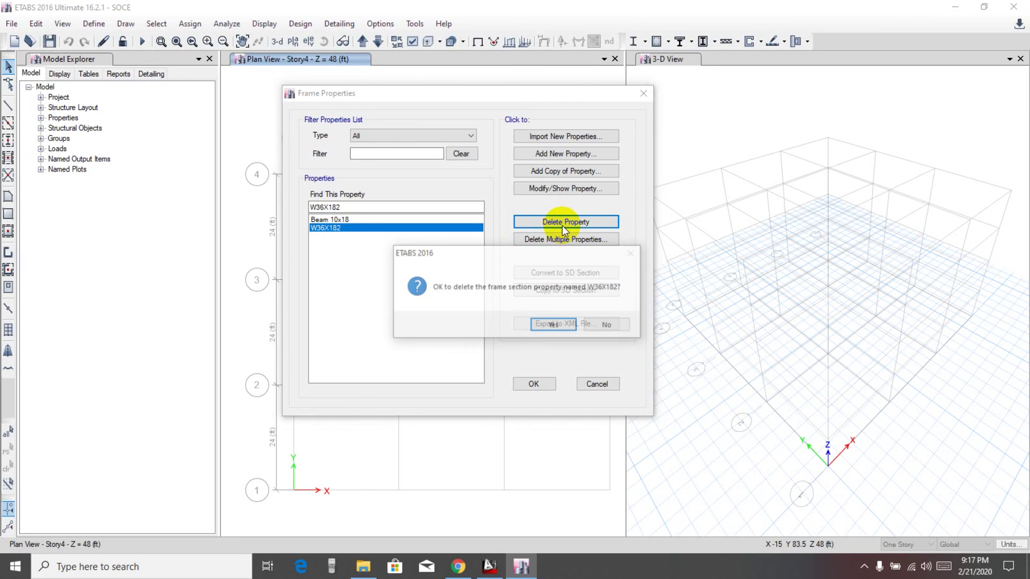
pyautogui.click(545, 317)
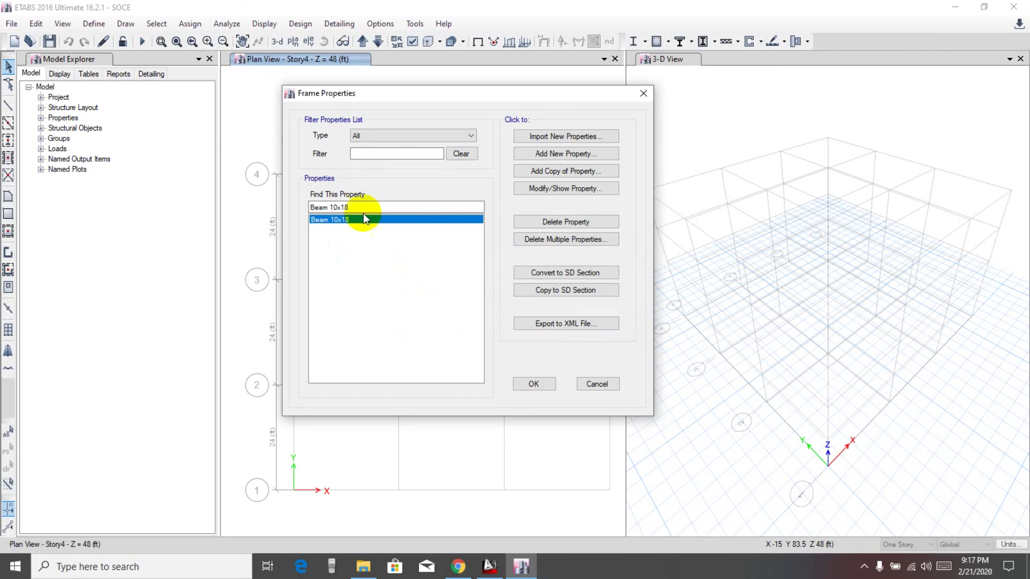
# Add a copy of the Beam 10x18 section and review its section properties and reinforcement data.
pyautogui.click(558, 179)
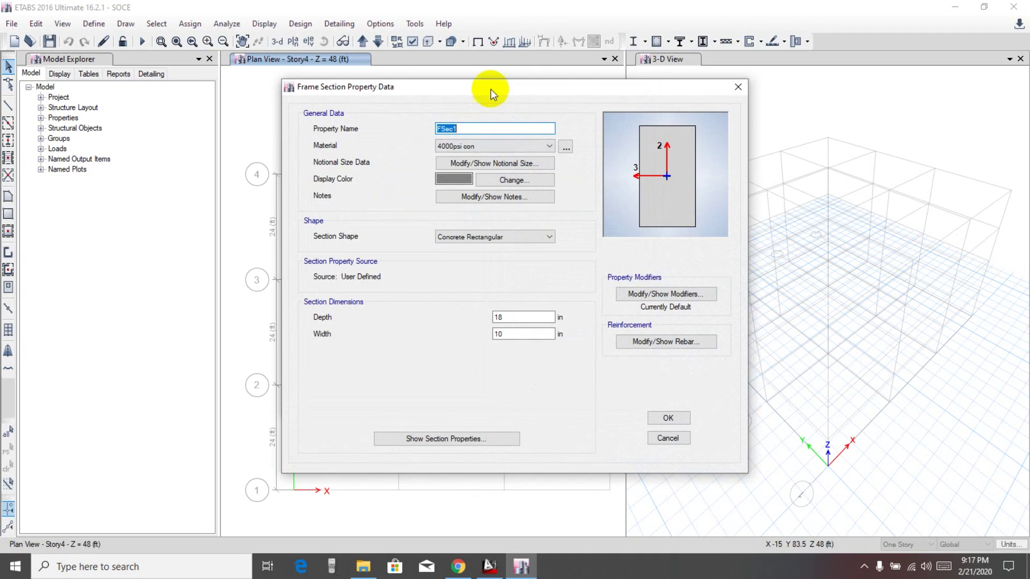
pyautogui.moveTo(486, 88); pyautogui.dragTo(457, 85)
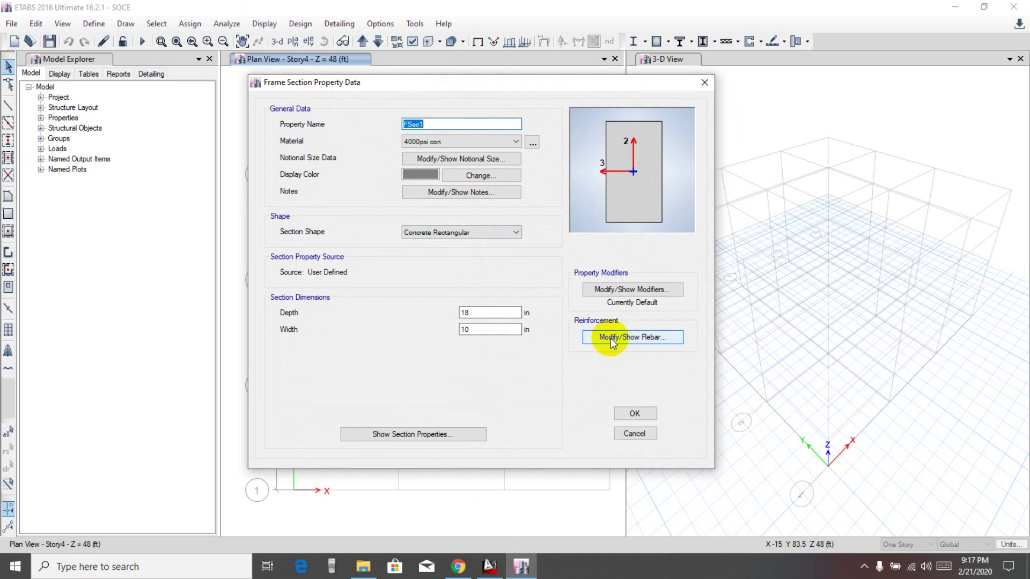
pyautogui.click(420, 439)
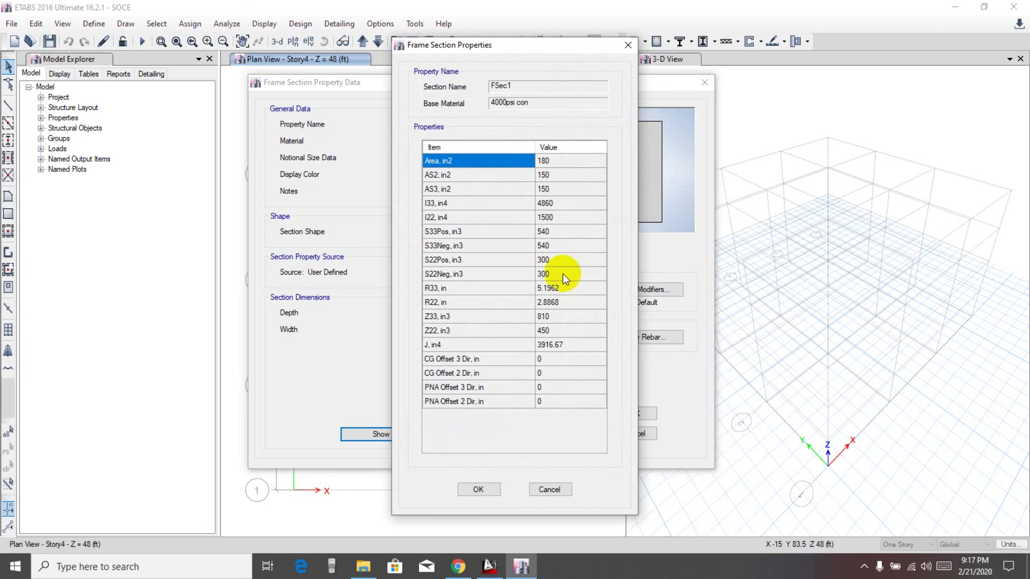
pyautogui.click(549, 490)
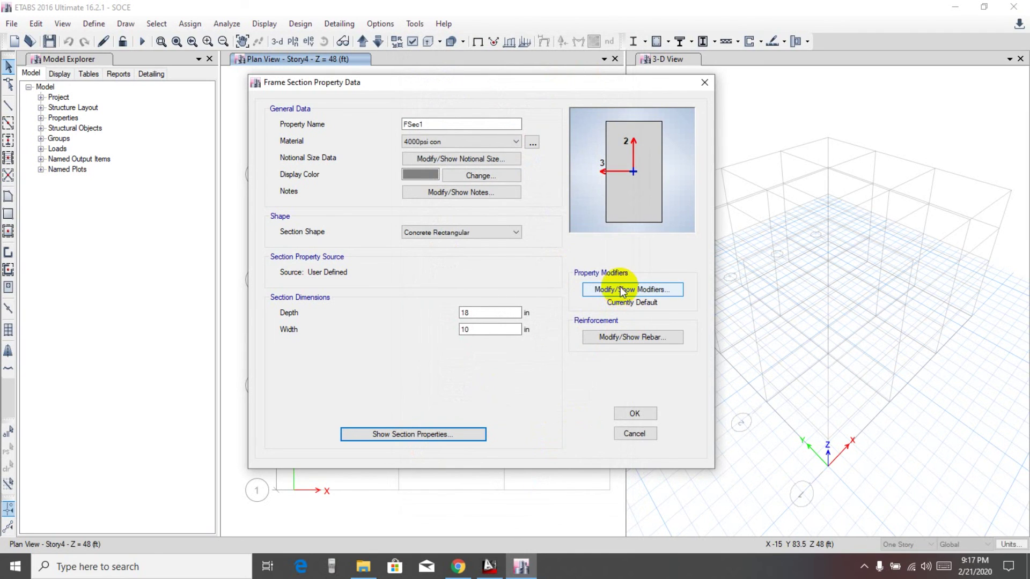
pyautogui.click(619, 339)
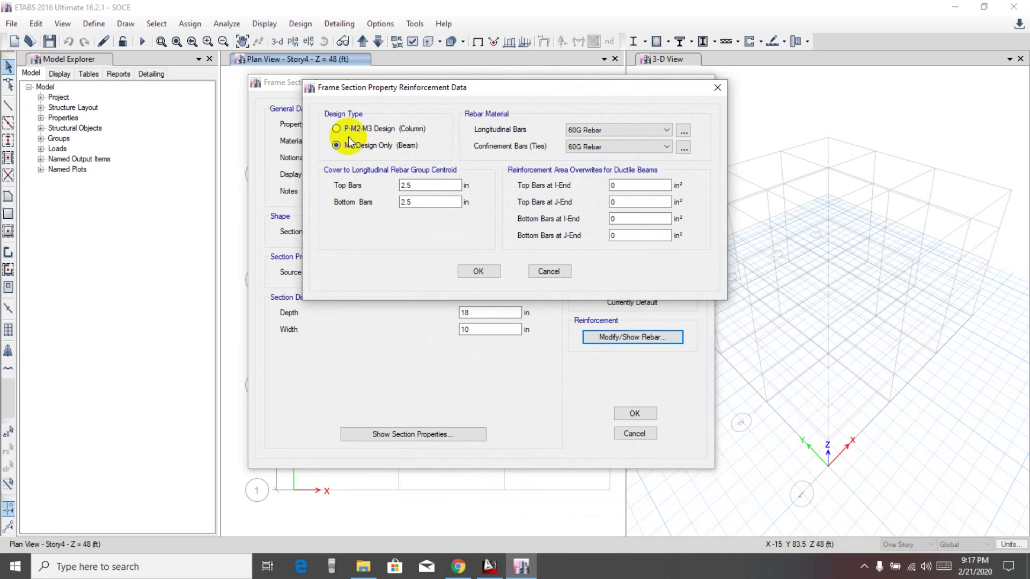
pyautogui.click(493, 276)
# Check the copied beam section's depth and property name, and cancel the copy.
pyautogui.doubleClick(487, 312)
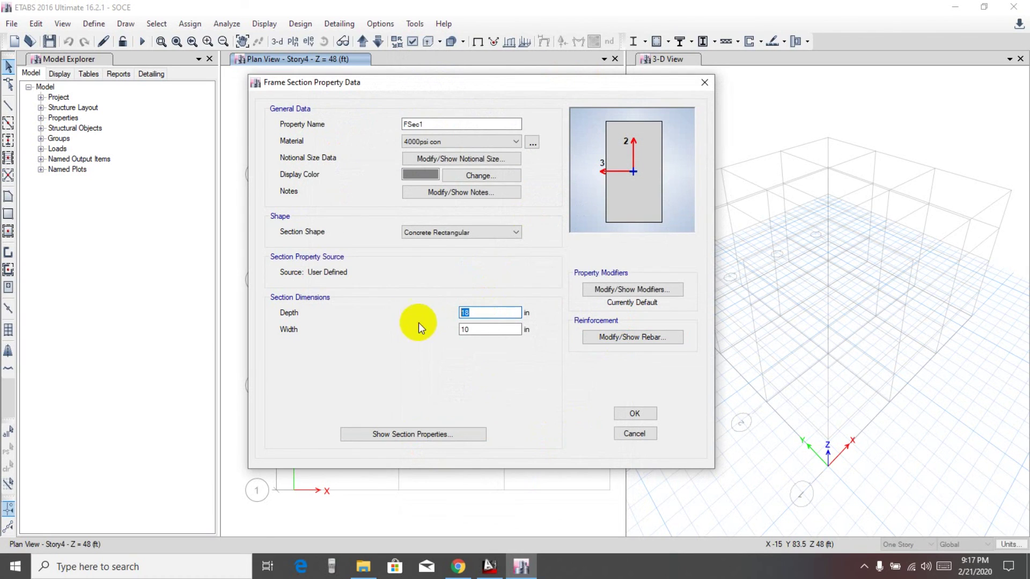
pyautogui.doubleClick(435, 124)
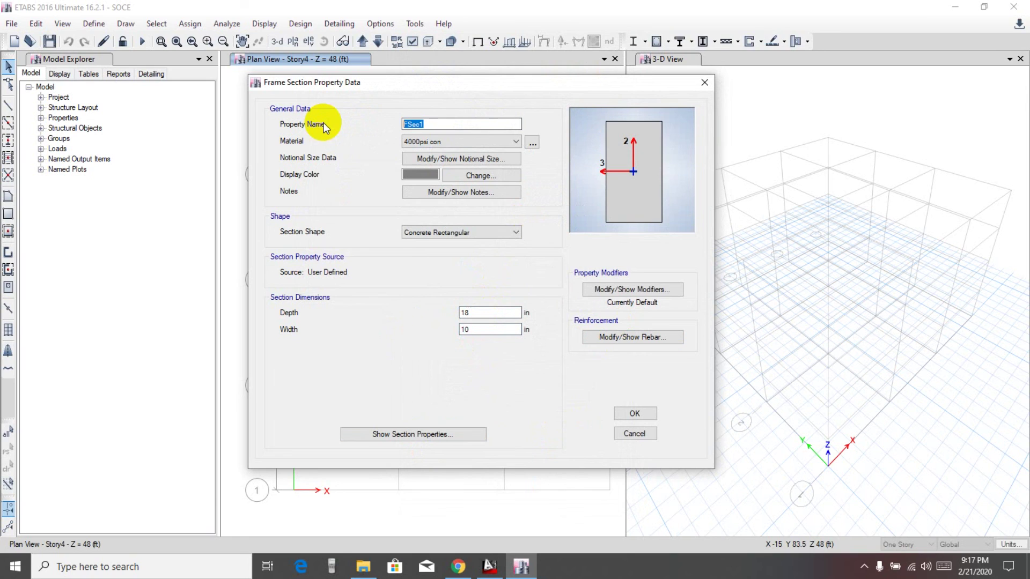
pyautogui.click(636, 434)
pyautogui.click(343, 221)
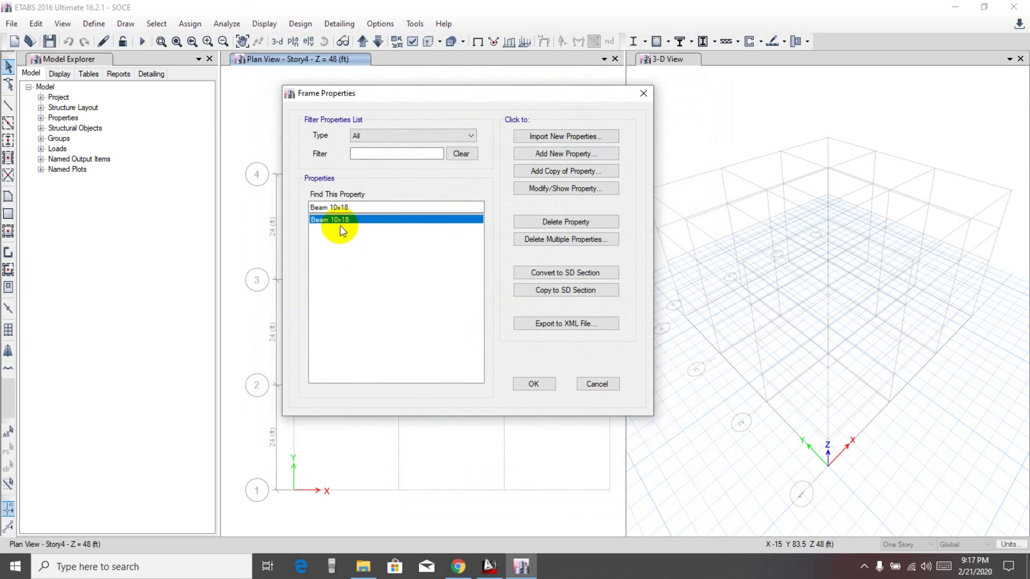
pyautogui.click(341, 255)
# Add a new rectangular concrete frame section named C14x14, checking the column size in the AutoCAD layout plan.
pyautogui.click(558, 156)
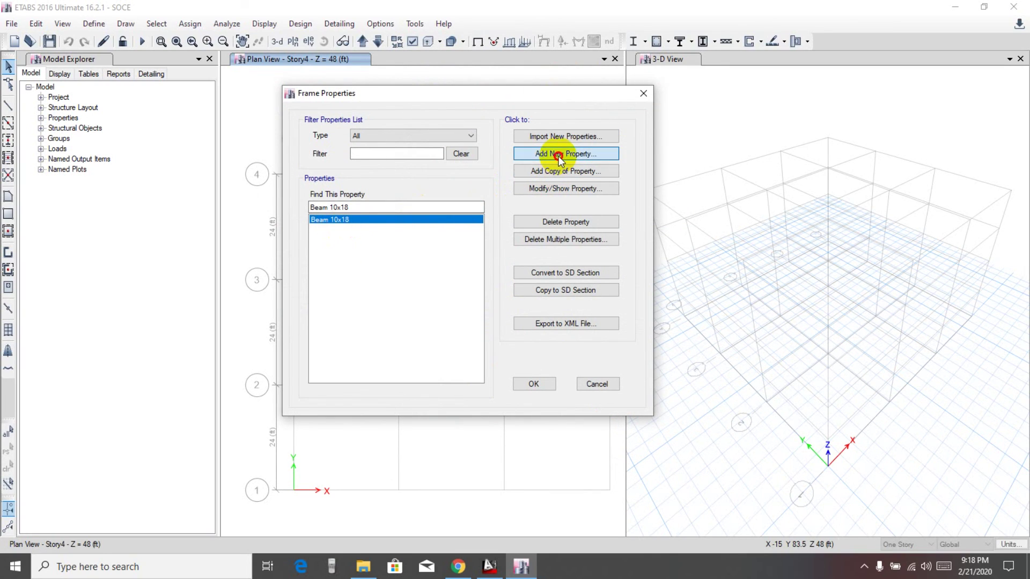
pyautogui.moveTo(540, 132); pyautogui.dragTo(596, 98)
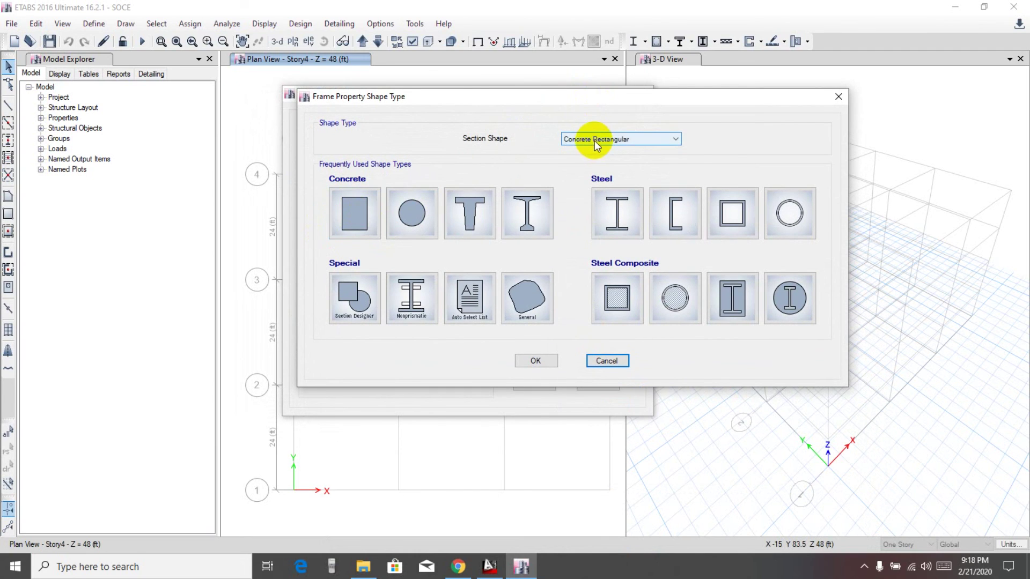
pyautogui.click(340, 221)
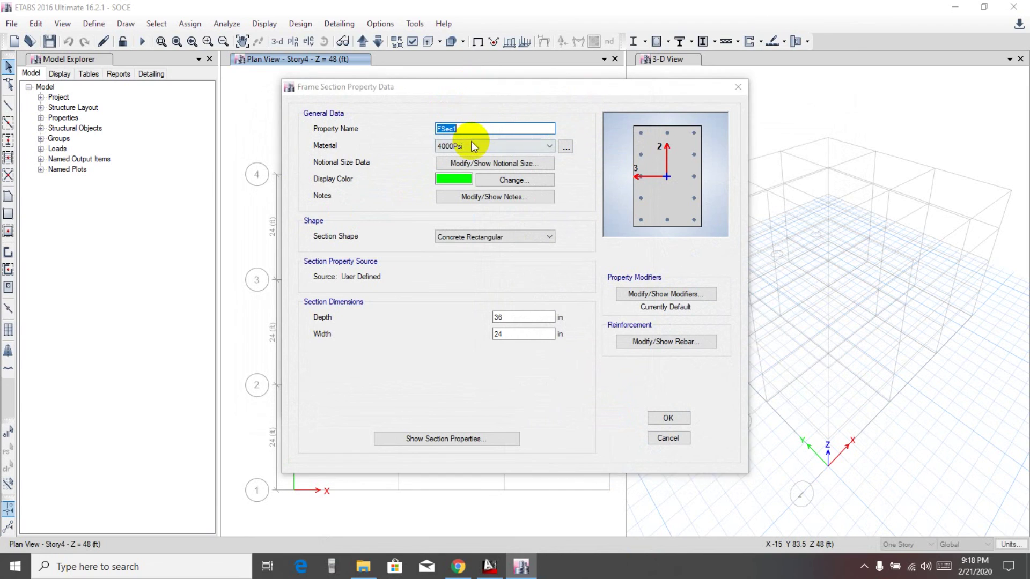
pyautogui.write('C')
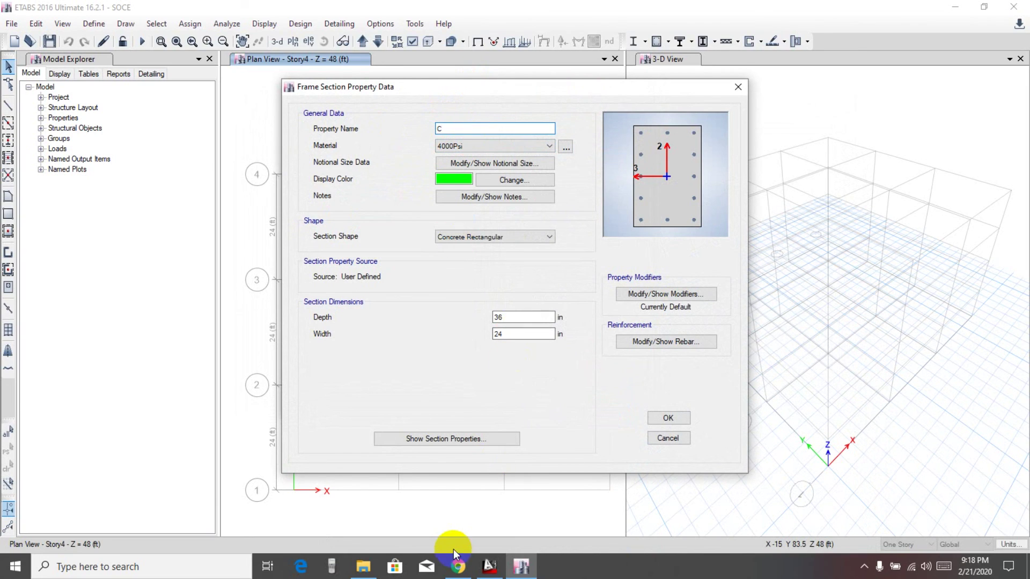
pyautogui.click(502, 571)
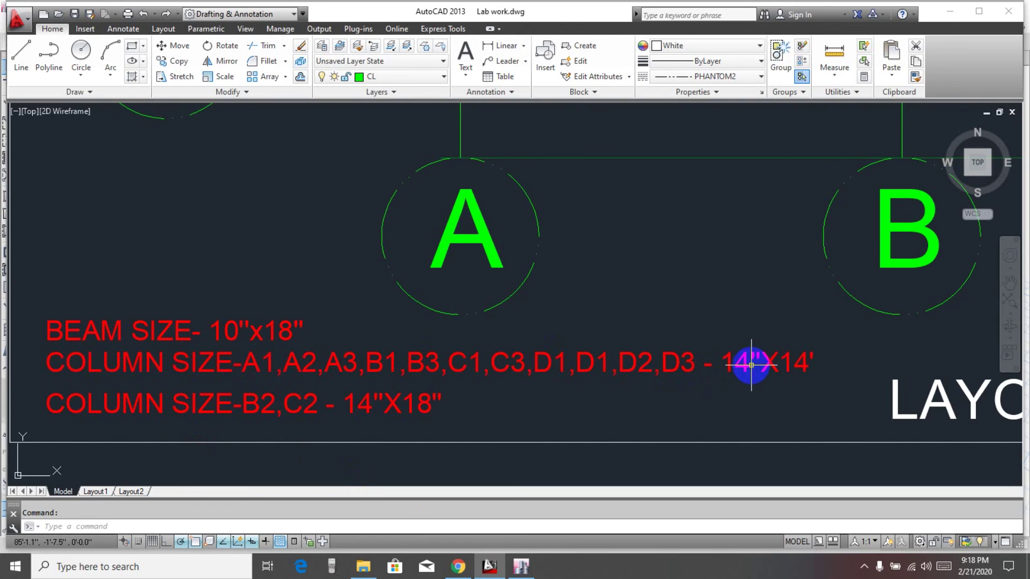
pyautogui.click(520, 567)
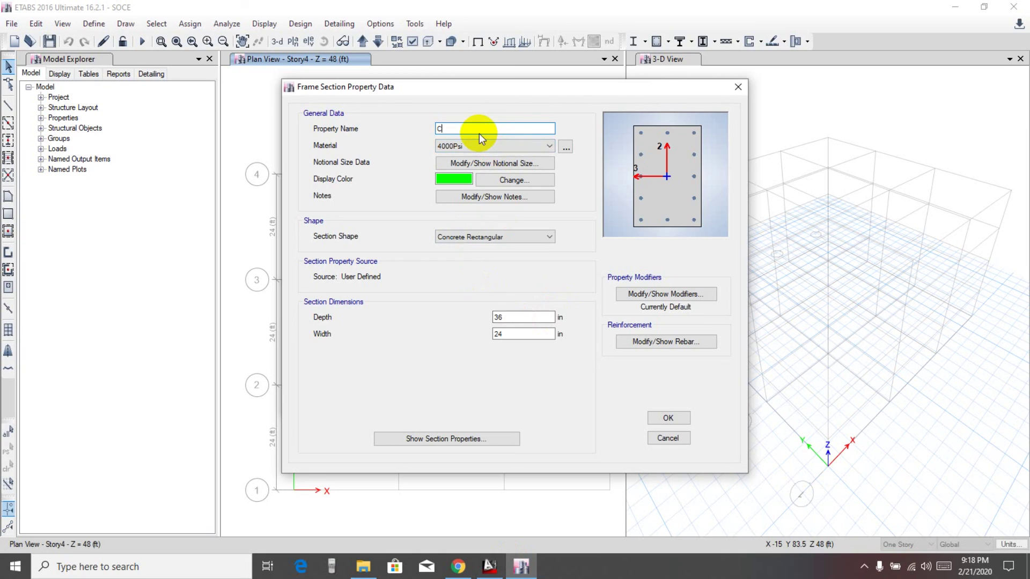
pyautogui.write('14x14')
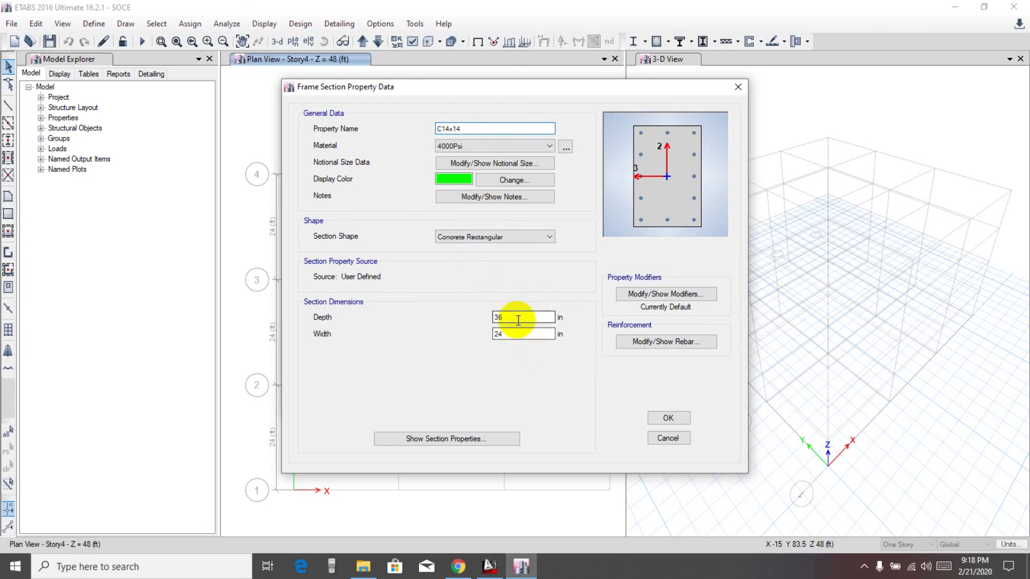
# Set the column section's depth to 14 in and its width to 14 in.
pyautogui.moveTo(516, 321); pyautogui.dragTo(418, 321)
pyautogui.write('14')
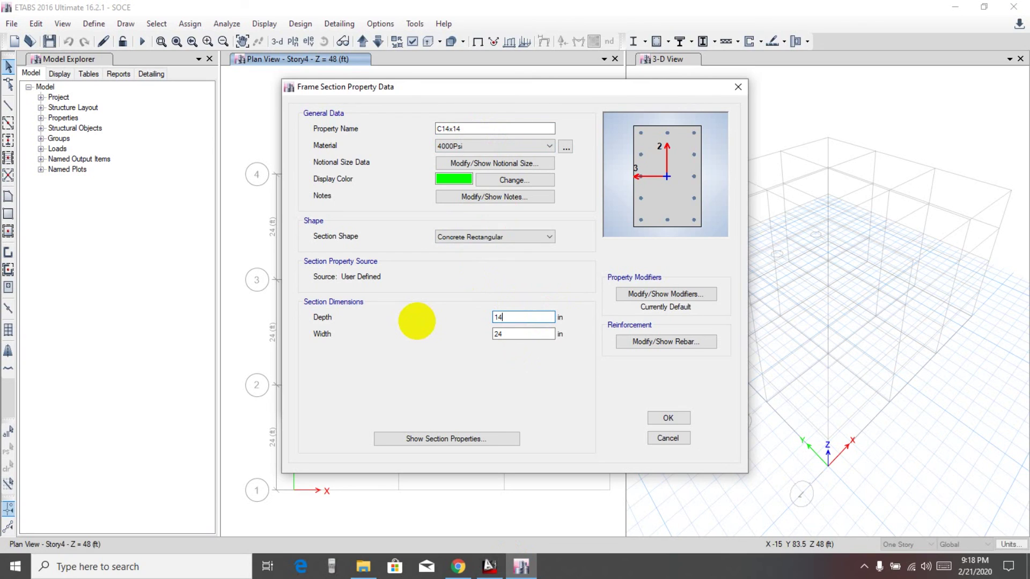
pyautogui.doubleClick(518, 335)
pyautogui.write('15')
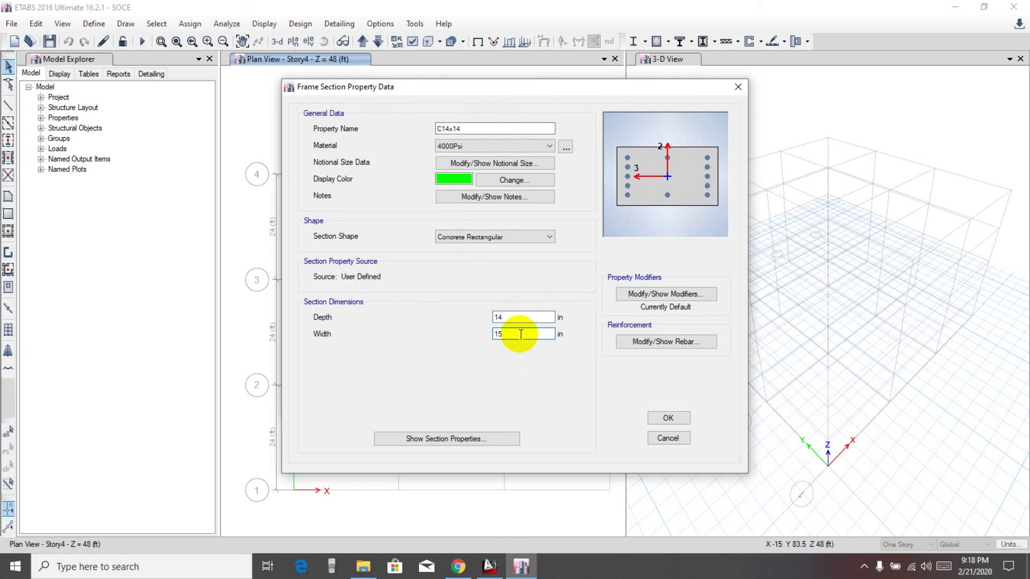
pyautogui.press('BackSpace')
pyautogui.write('4')
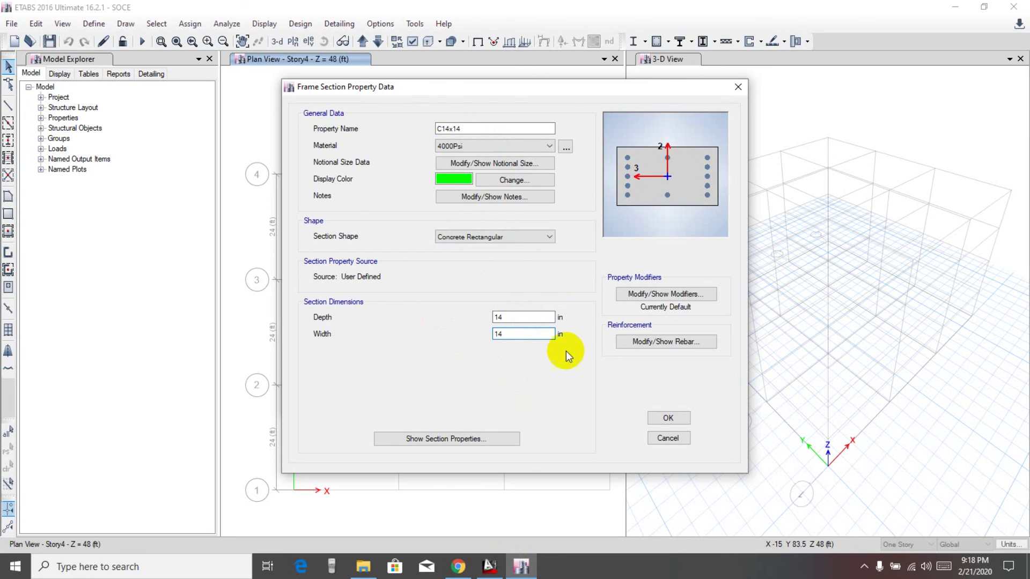
# Open the column's reinforcement data and assign 60G Rebar to the longitudinal bars and the confinement ties.
pyautogui.click(659, 344)
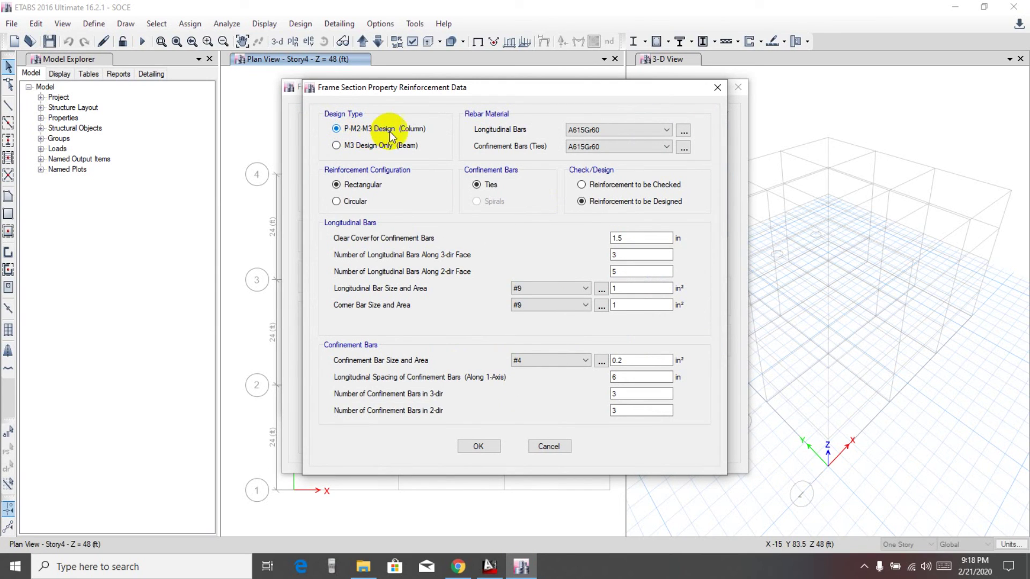
pyautogui.moveTo(450, 85); pyautogui.dragTo(420, 87)
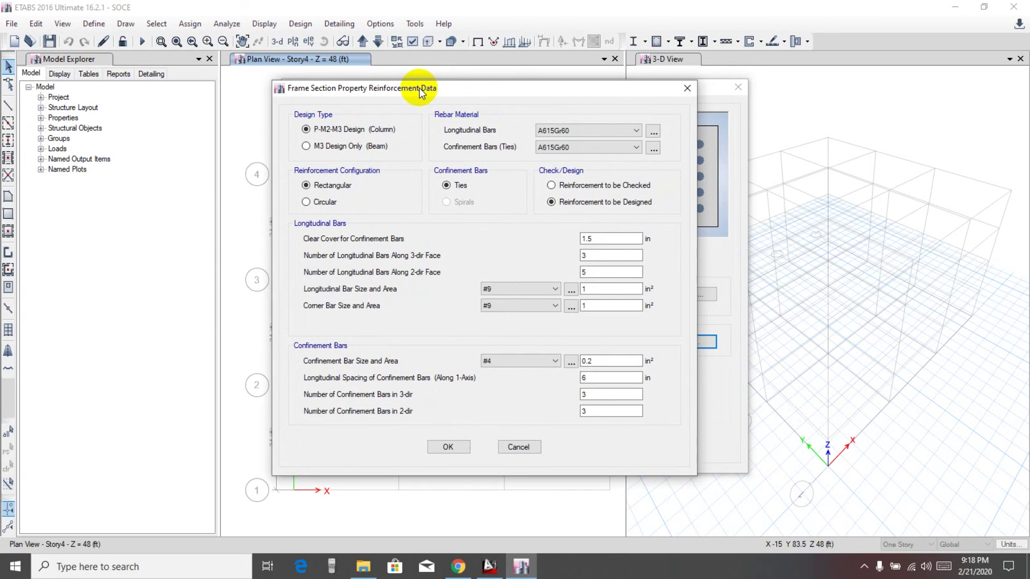
pyautogui.click(593, 131)
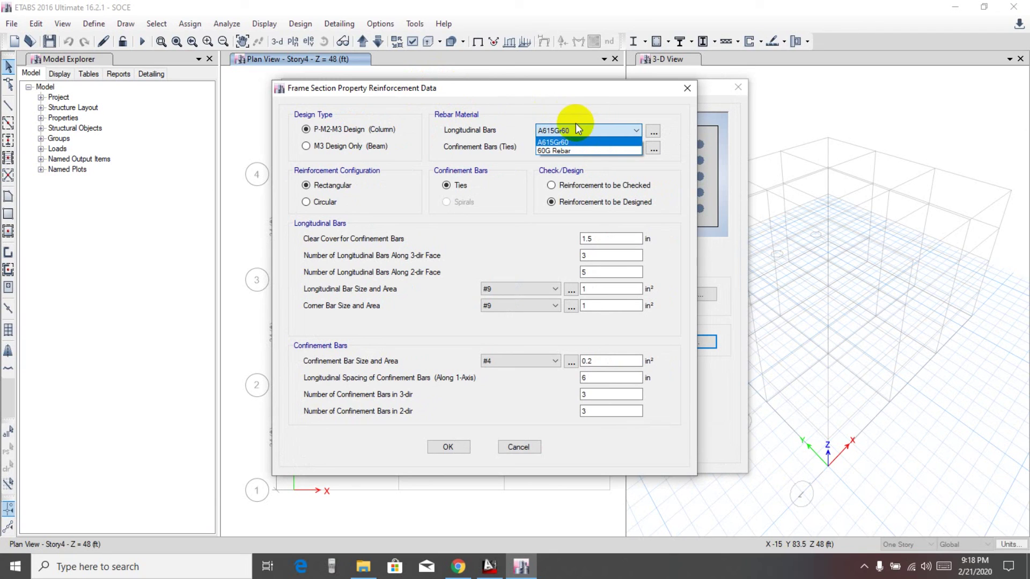
pyautogui.click(569, 150)
pyautogui.click(563, 147)
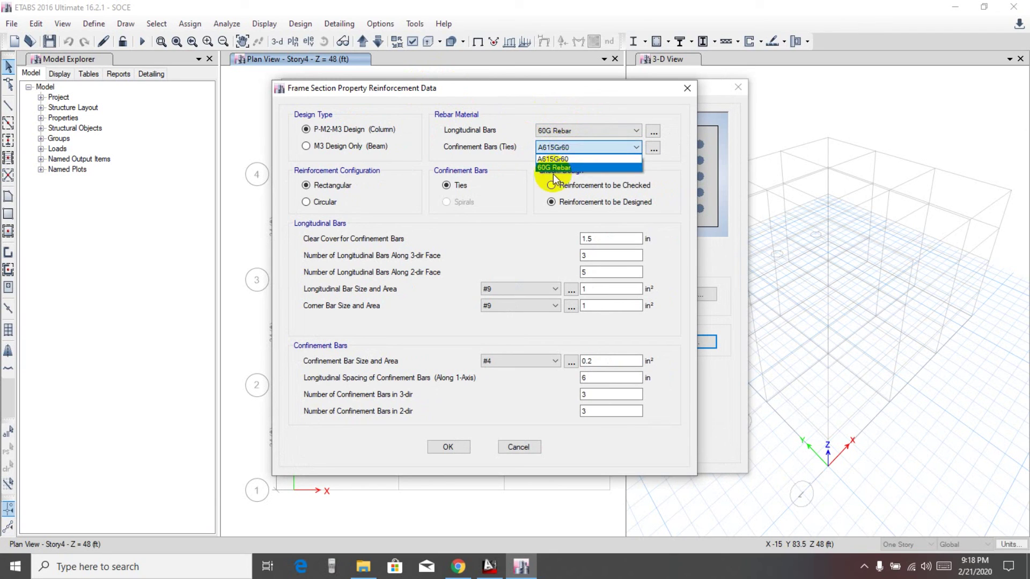
pyautogui.click(556, 168)
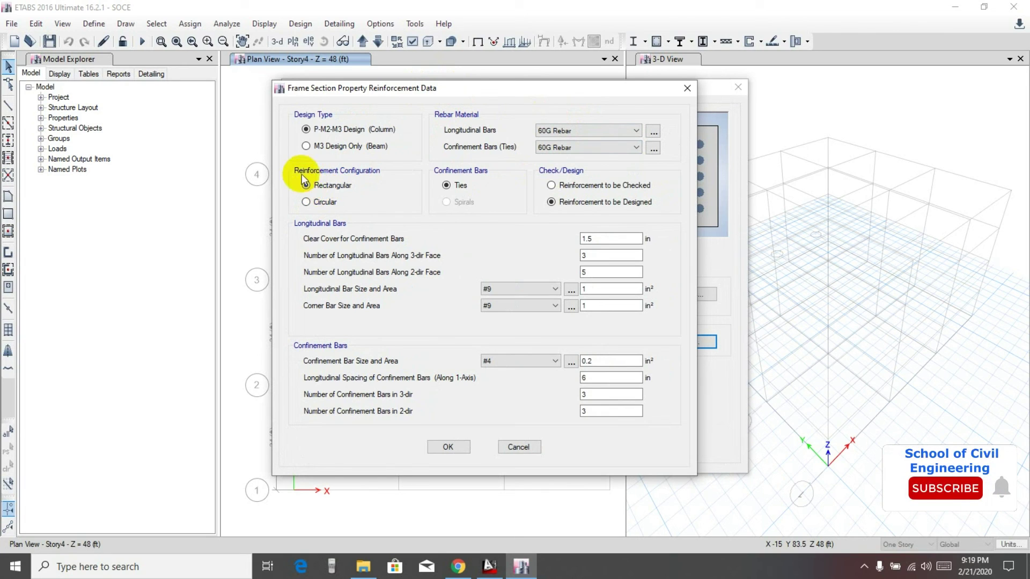
# Try the circular reinforcement configuration with ties and with spirals, and return to the rectangular configuration with ties.
pyautogui.moveTo(422, 92); pyautogui.dragTo(442, 86)
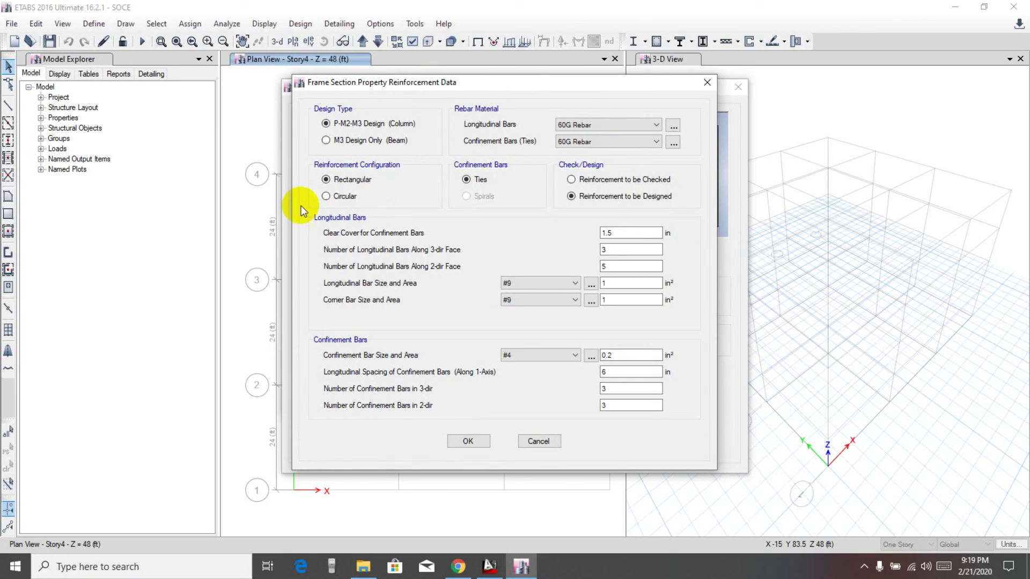
pyautogui.click(325, 197)
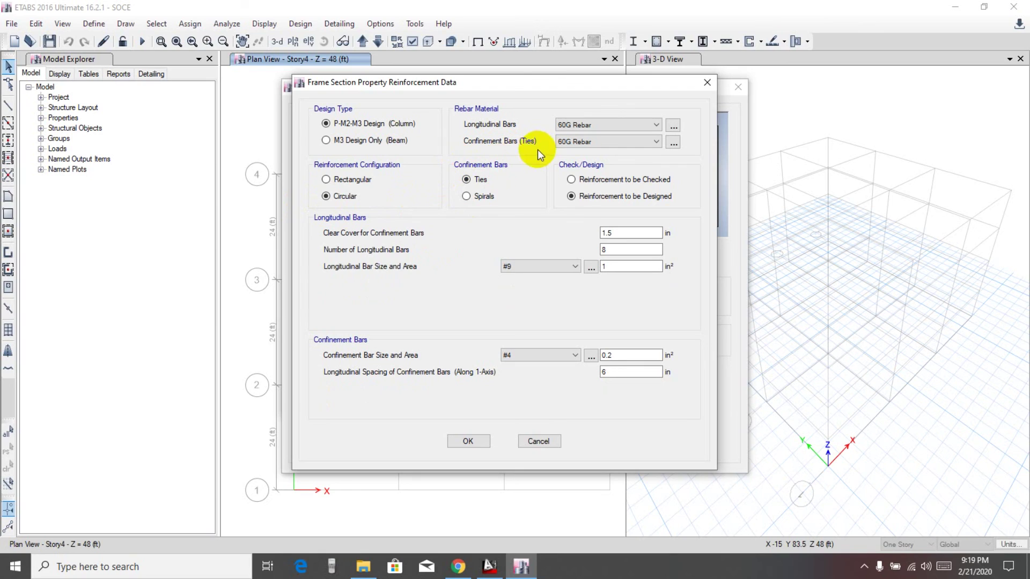
pyautogui.click(466, 180)
pyautogui.click(466, 197)
pyautogui.click(466, 181)
pyautogui.click(466, 180)
pyautogui.click(466, 197)
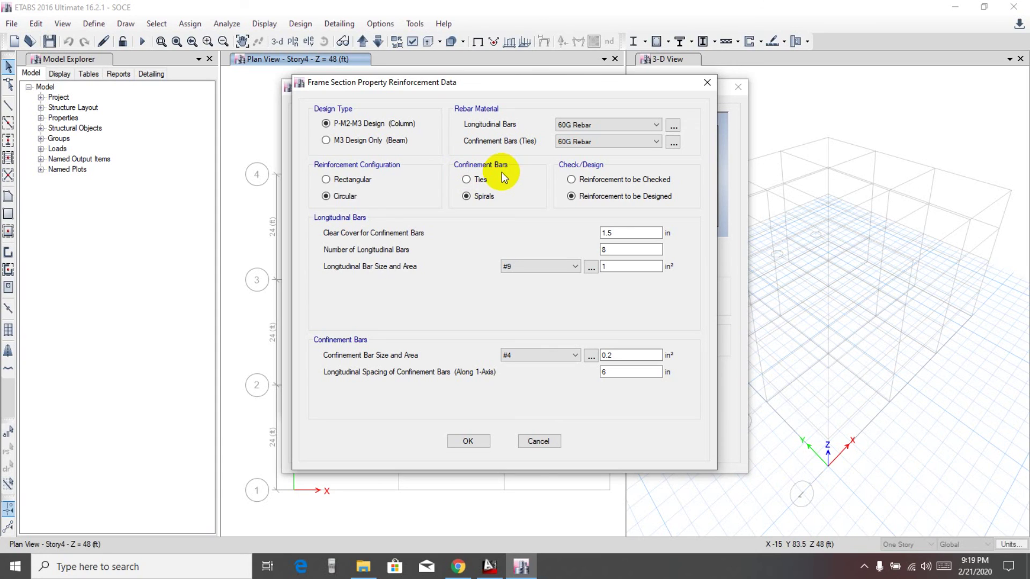
pyautogui.click(478, 180)
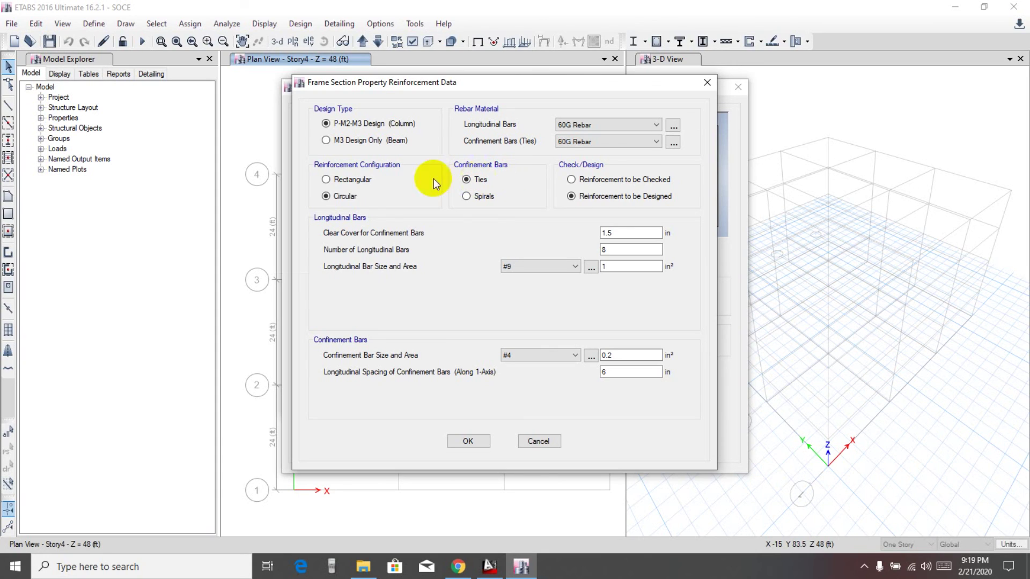
pyautogui.click(339, 181)
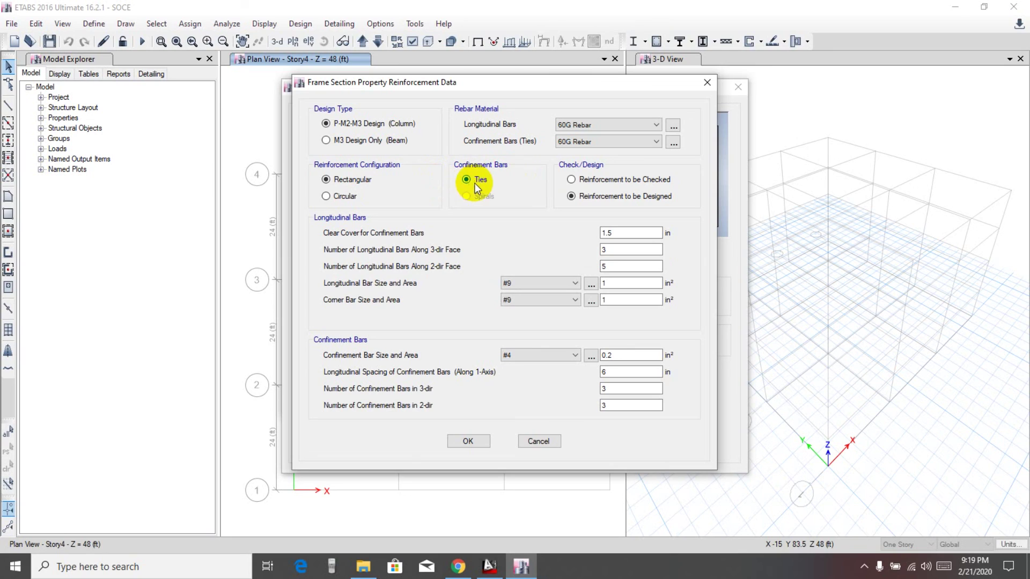
# Review the column's clear cover, the longitudinal bar counts along both faces, and the available longitudinal, corner and confinement bar sizes.
pyautogui.click(642, 231)
pyautogui.moveTo(642, 231); pyautogui.dragTo(549, 229)
pyautogui.moveTo(630, 249); pyautogui.dragTo(365, 253)
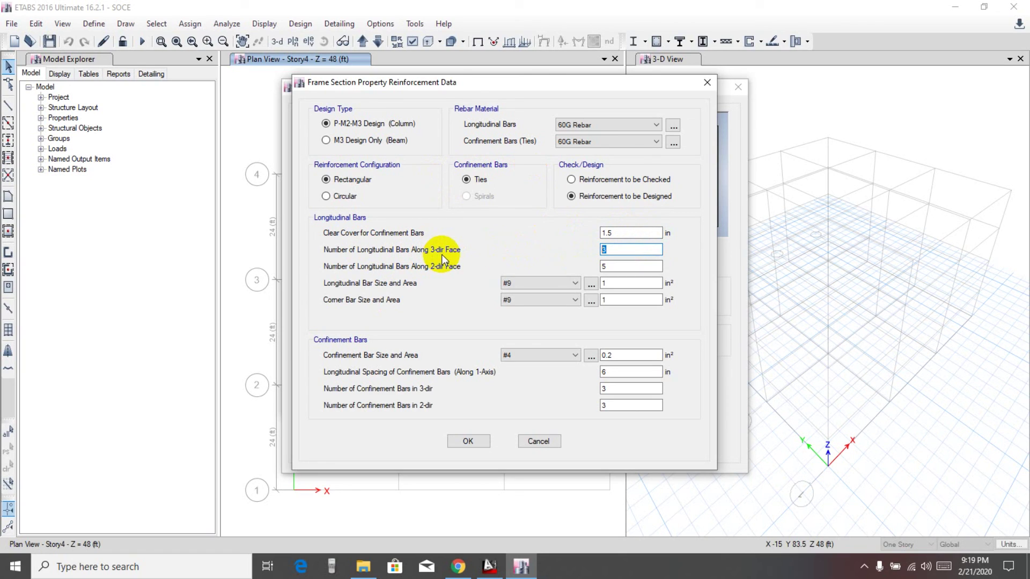
pyautogui.moveTo(629, 266); pyautogui.dragTo(571, 266)
pyautogui.write('5')
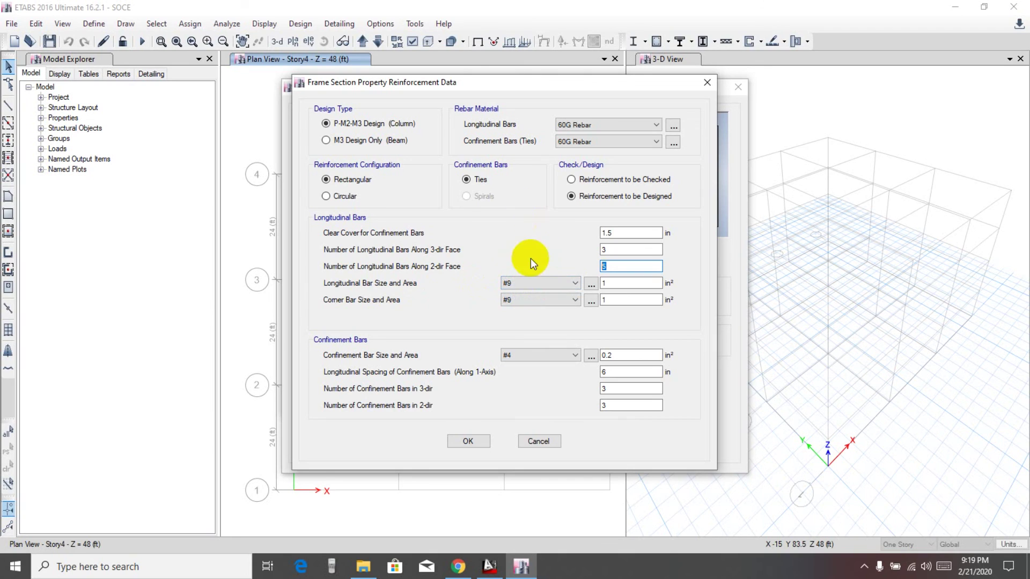
pyautogui.click(539, 299)
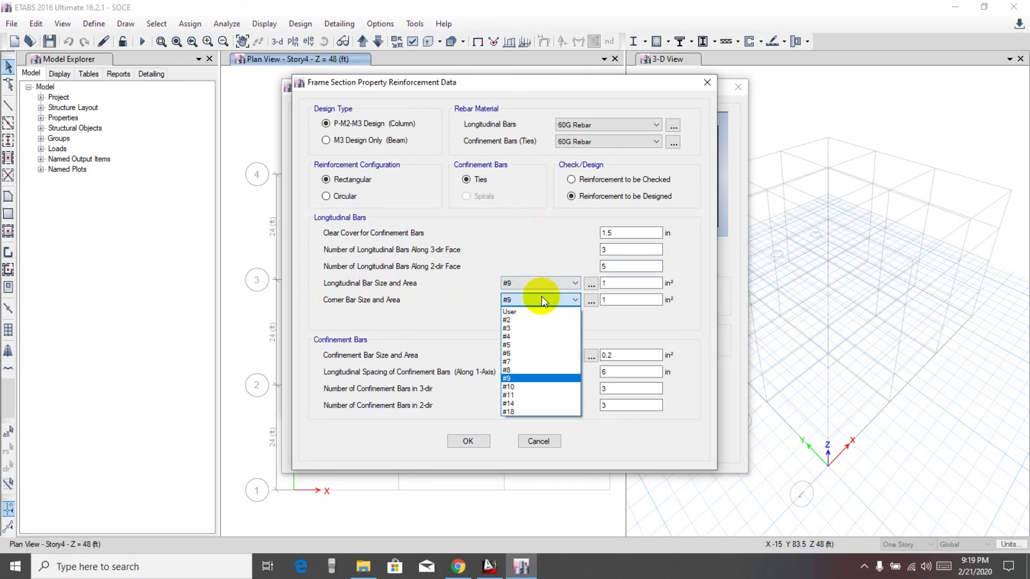
pyautogui.click(528, 280)
pyautogui.click(530, 282)
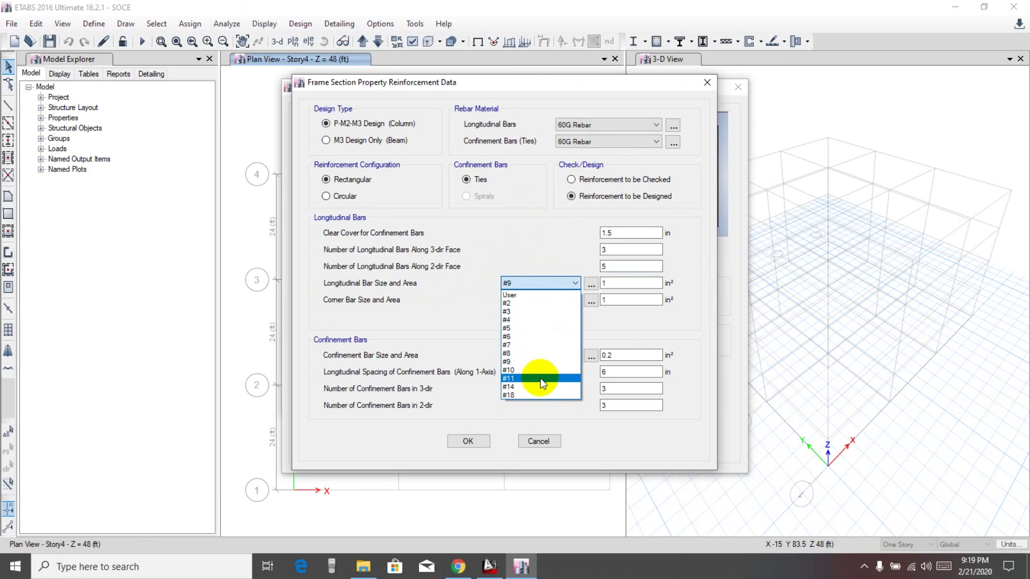
pyautogui.click(528, 283)
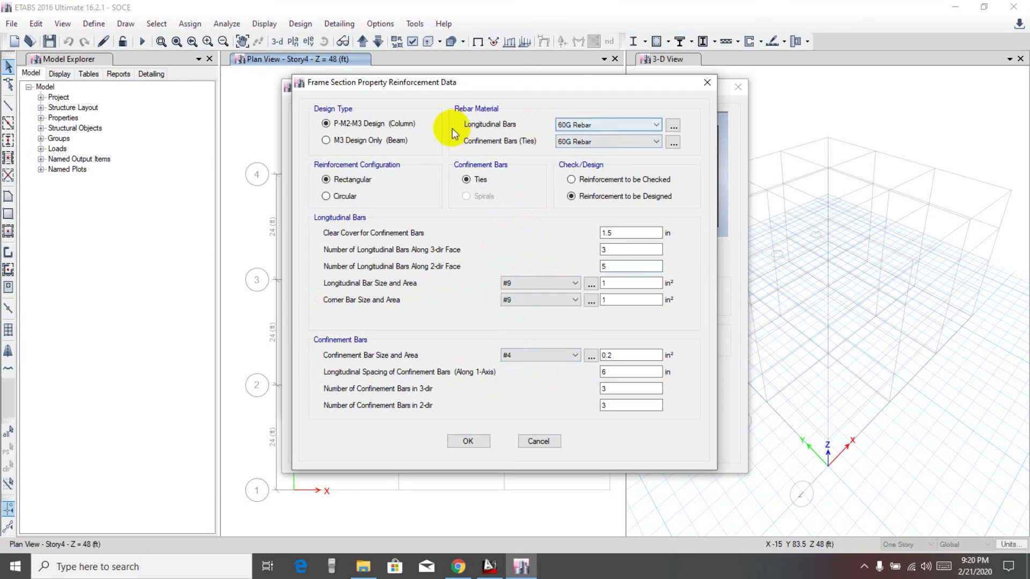
pyautogui.click(557, 356)
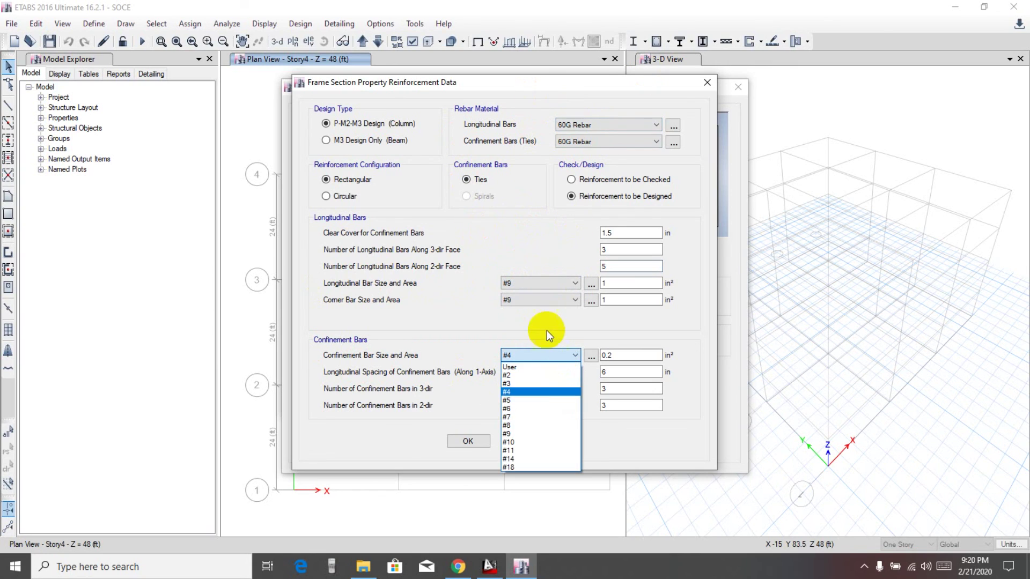
pyautogui.click(510, 351)
# Set both the longitudinal bar size and the corner bar size of the column to #6.
pyautogui.click(518, 283)
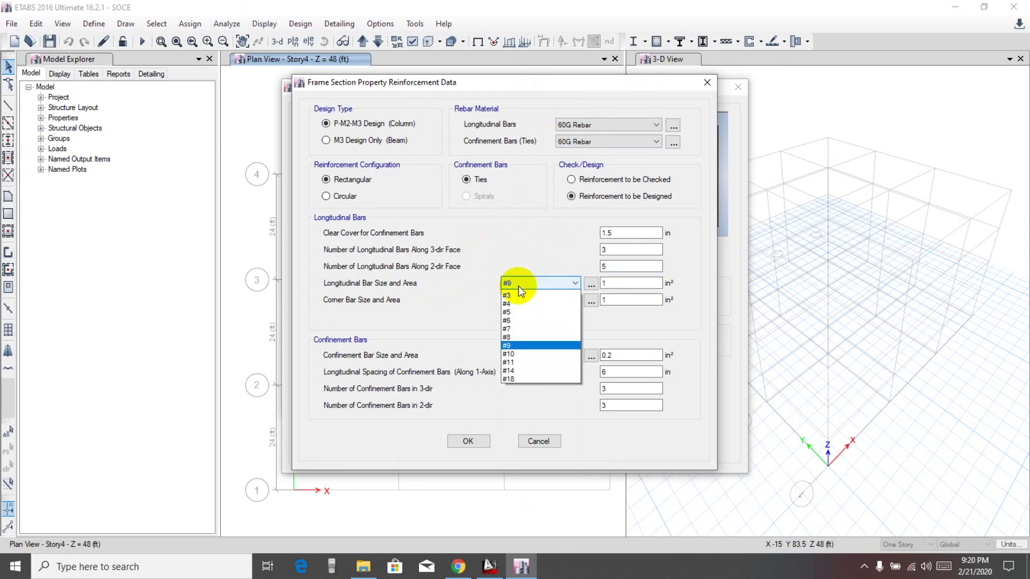
pyautogui.click(518, 335)
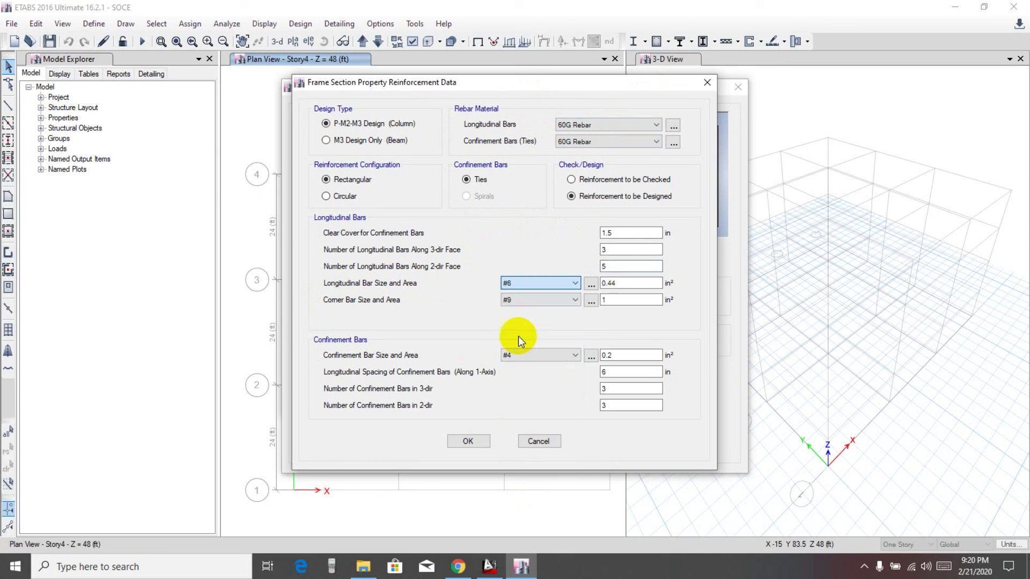
pyautogui.click(525, 299)
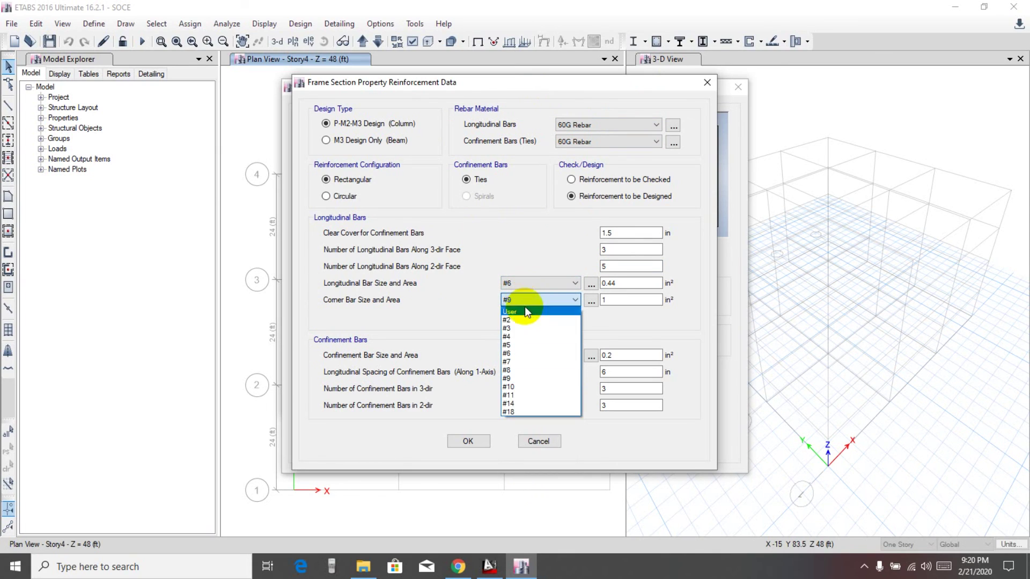
pyautogui.click(522, 353)
# Set the column's confinement bar size to #3.
pyautogui.click(541, 356)
pyautogui.scroll(3, 528, 376)
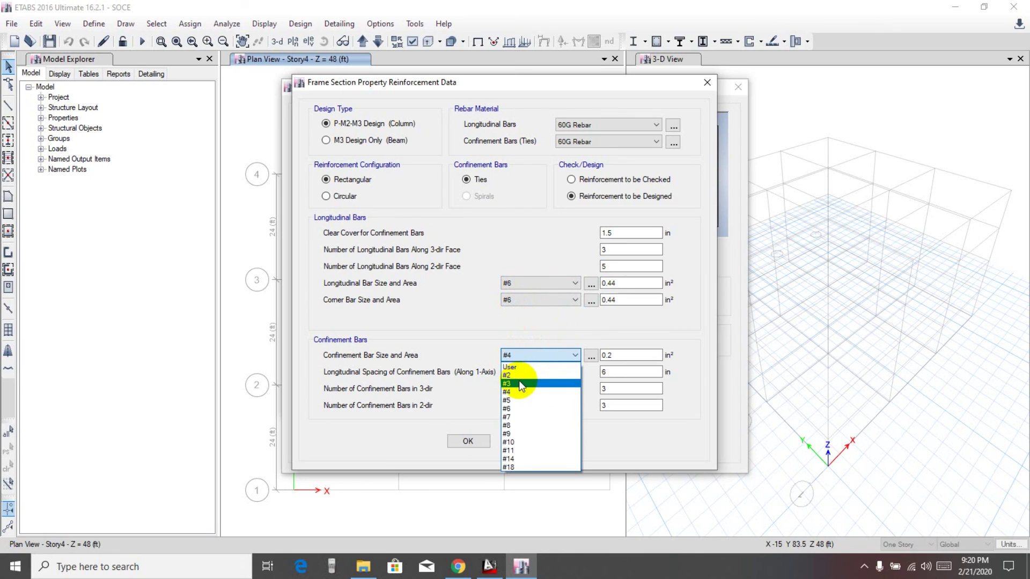
pyautogui.click(519, 381)
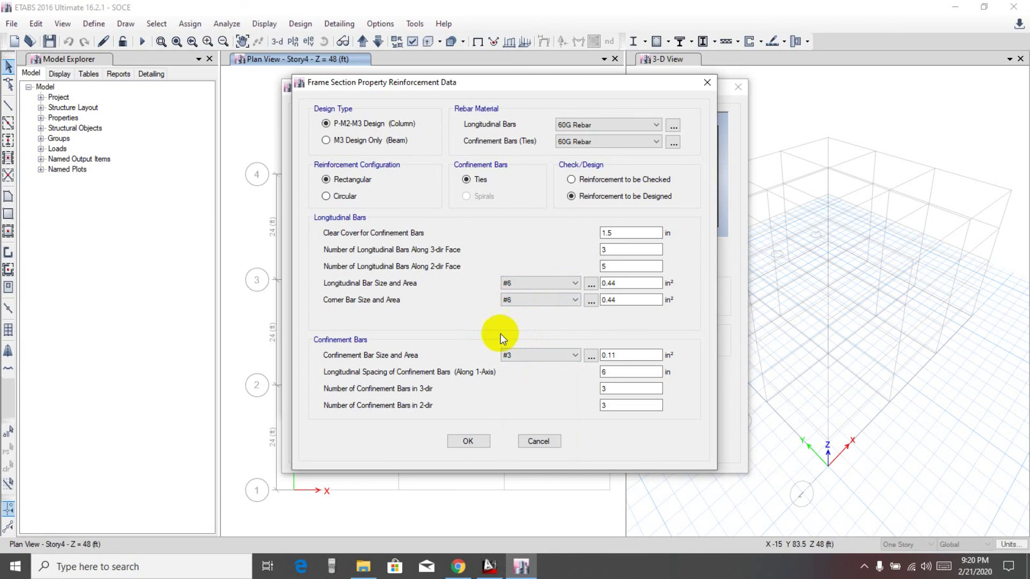
pyautogui.click(523, 356)
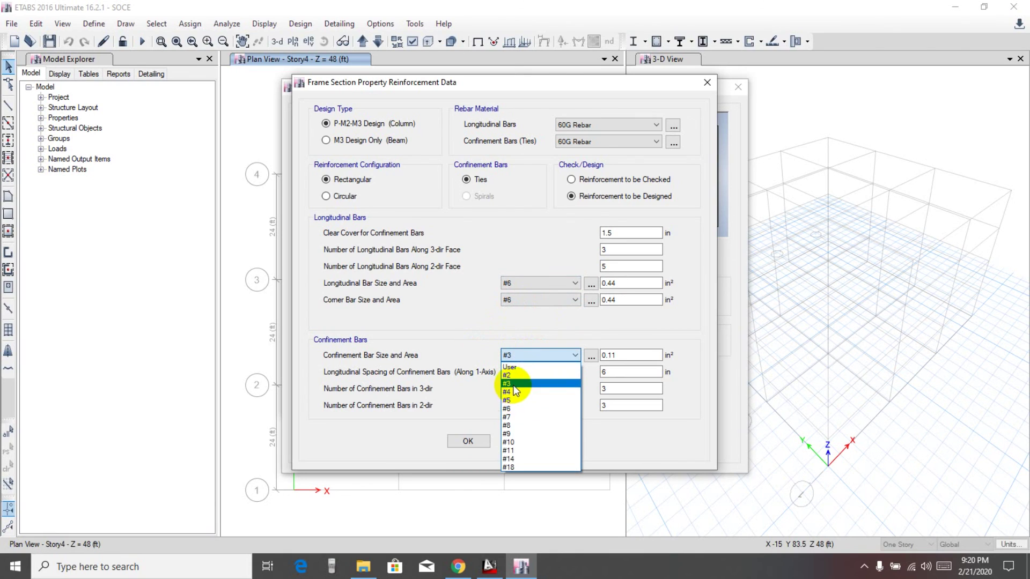
pyautogui.click(509, 383)
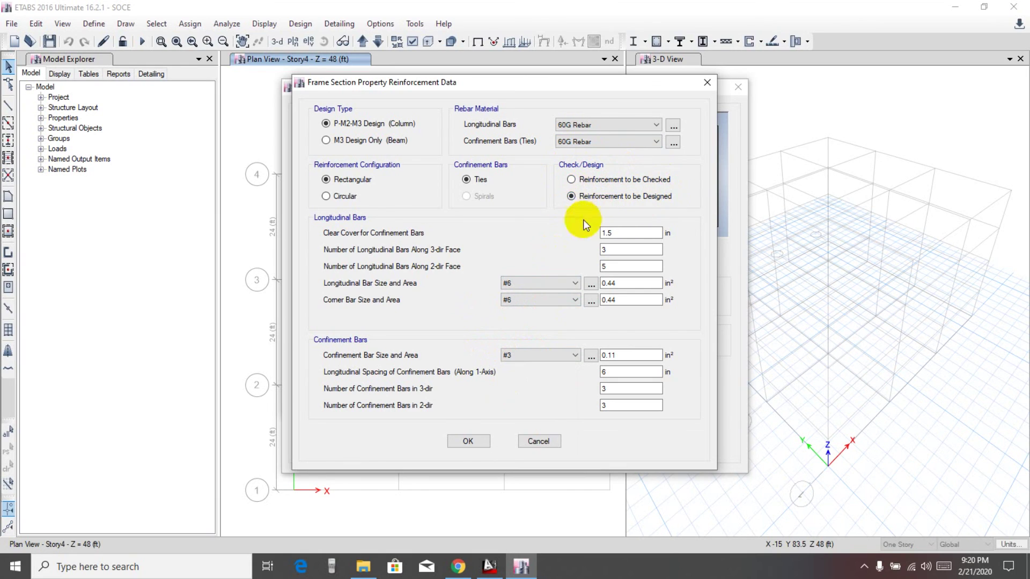
# Try the reinforcement as checked, return it to Reinforcement to be Designed, and accept the rebar data and the C14x14 section.
pyautogui.click(572, 179)
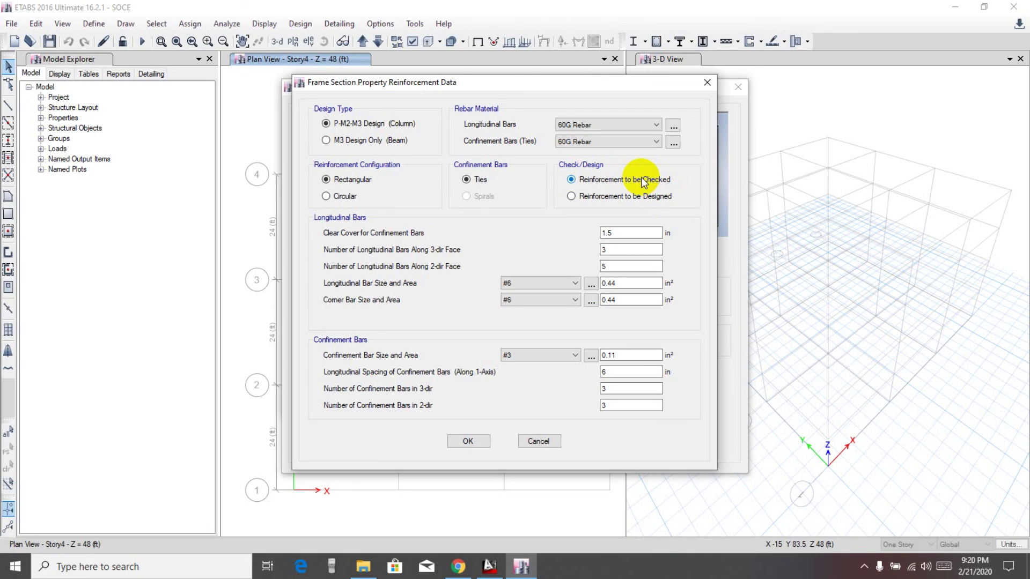
pyautogui.click(601, 198)
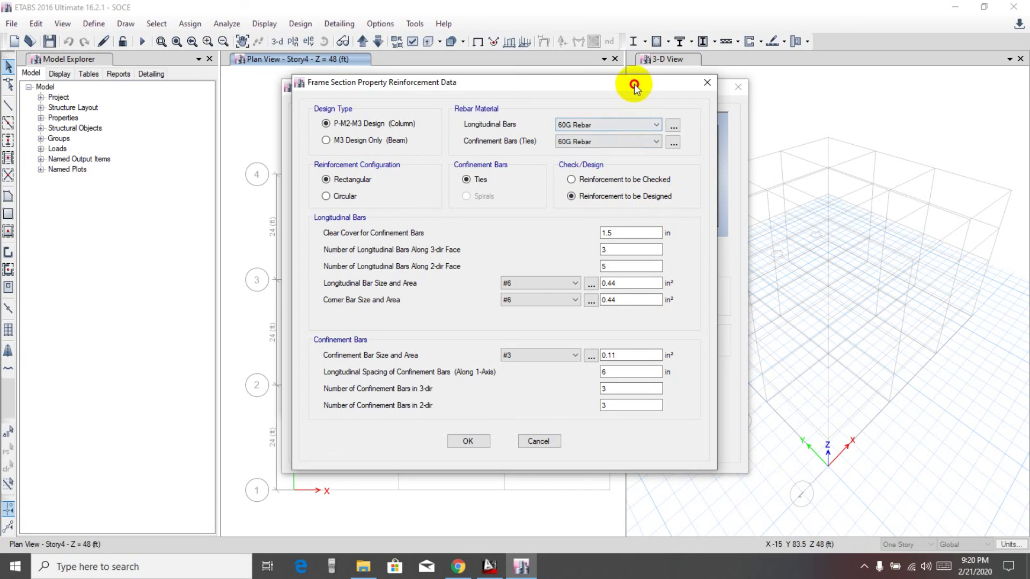
pyautogui.moveTo(634, 84); pyautogui.dragTo(608, 79)
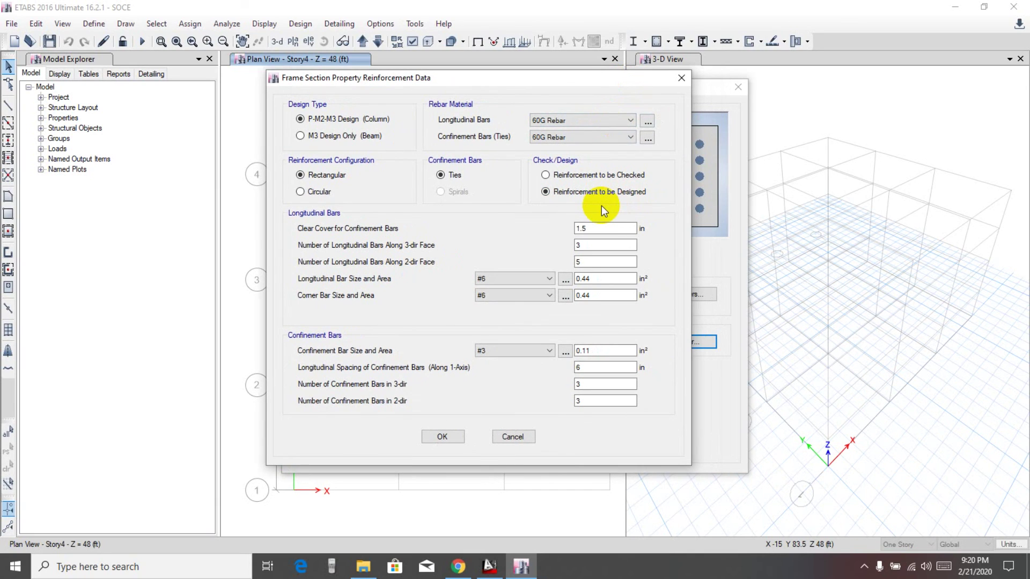
pyautogui.click(445, 435)
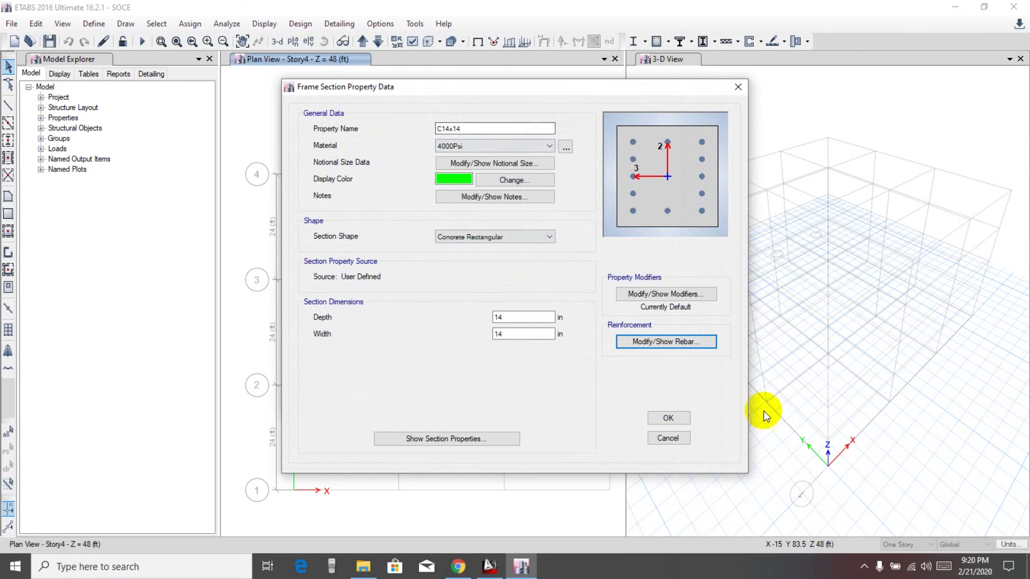
pyautogui.click(668, 418)
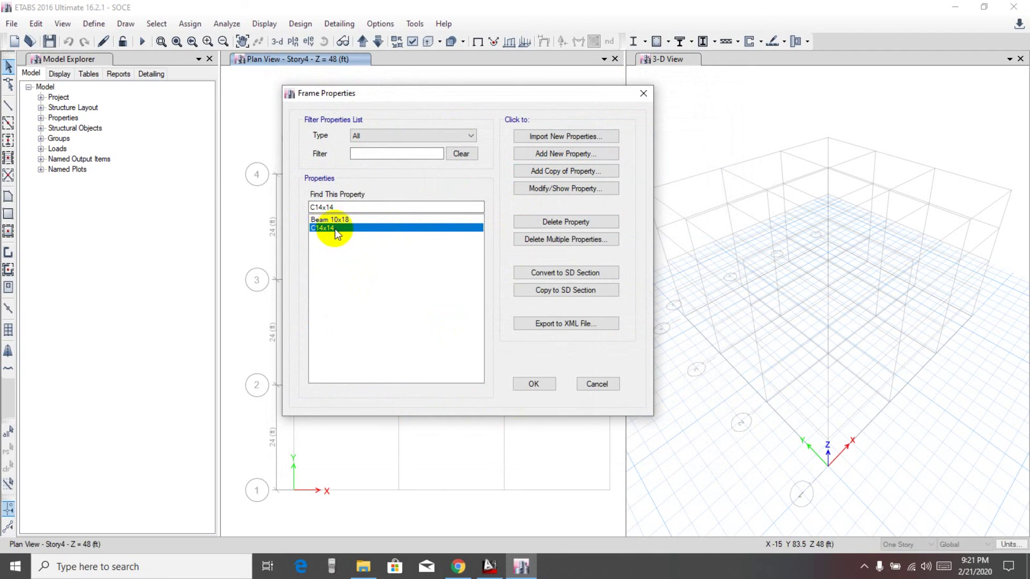
# Add a copy of the C14x14 column section named C14x18 and set its depth to 18 in.
pyautogui.click(555, 175)
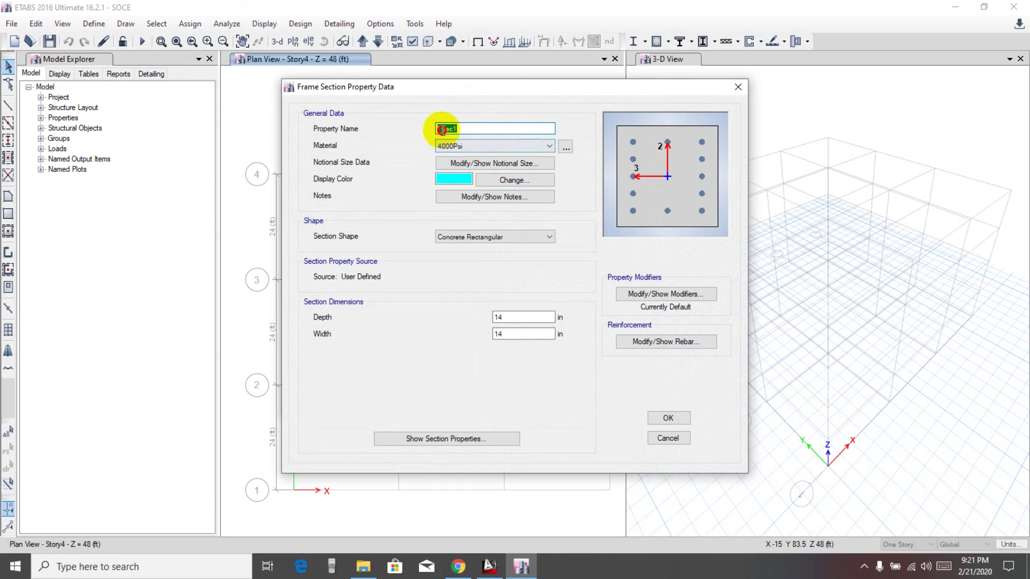
pyautogui.write('C14x18')
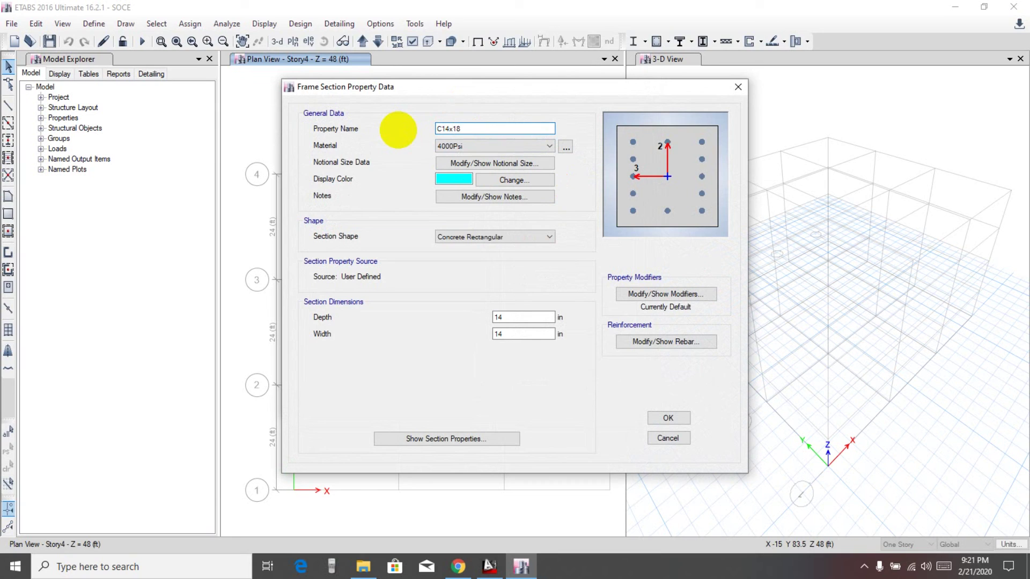
pyautogui.doubleClick(512, 316)
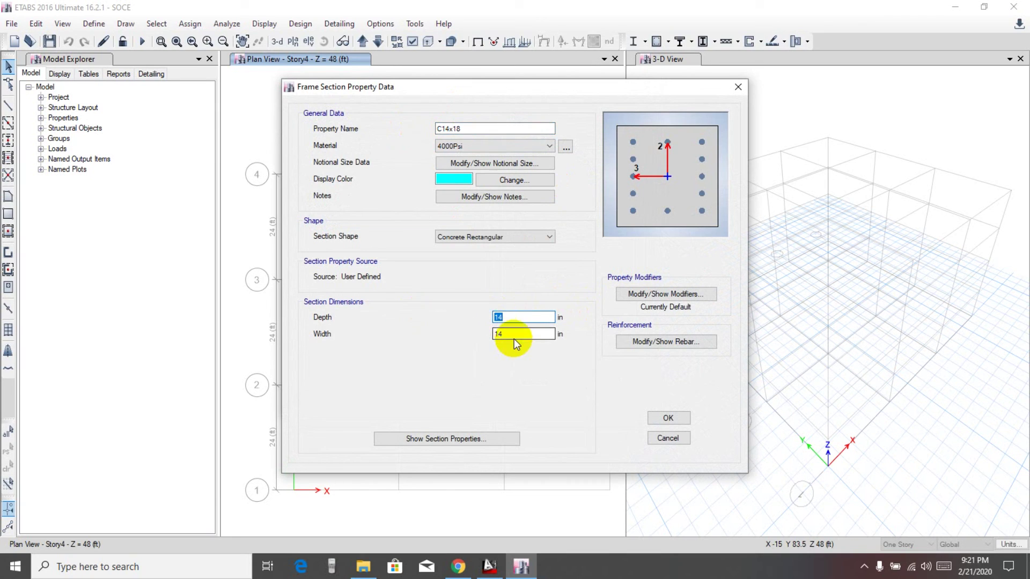
pyautogui.doubleClick(514, 335)
pyautogui.doubleClick(500, 320)
pyautogui.write('18')
pyautogui.press('Tab')
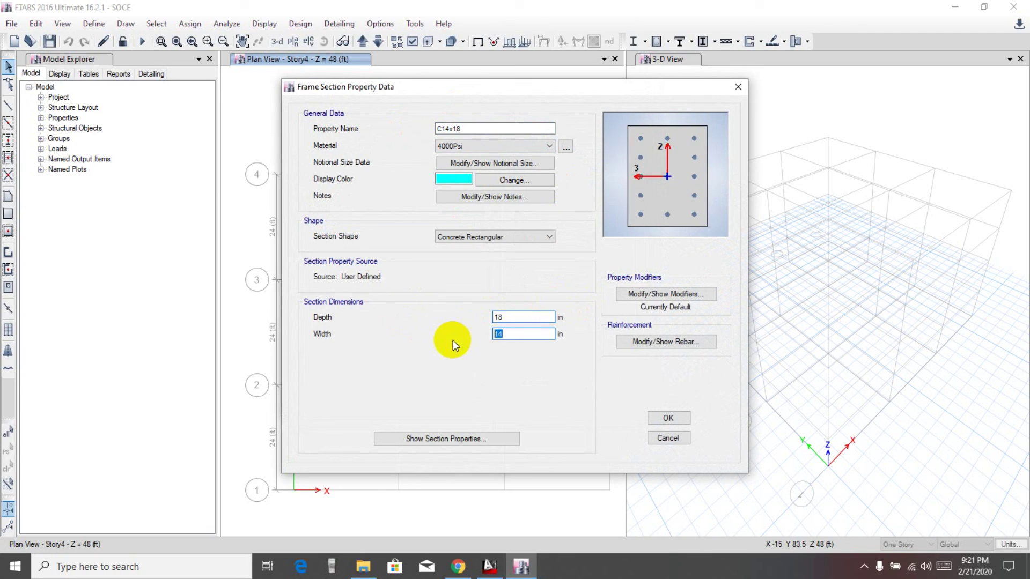
pyautogui.doubleClick(510, 318)
pyautogui.doubleClick(518, 333)
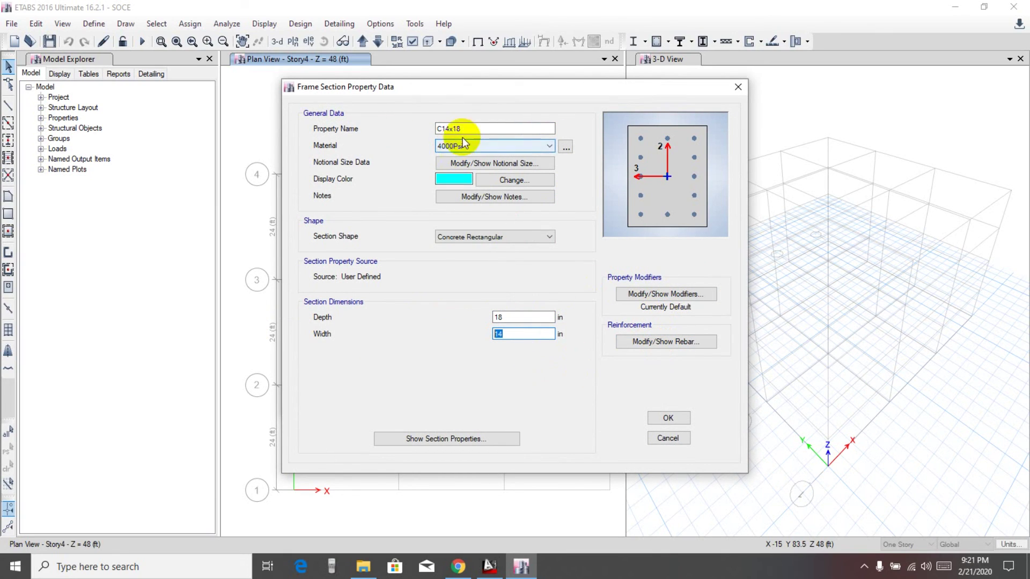
# Check the reinforcement data of the C14x18 column and accept the section.
pyautogui.click(667, 340)
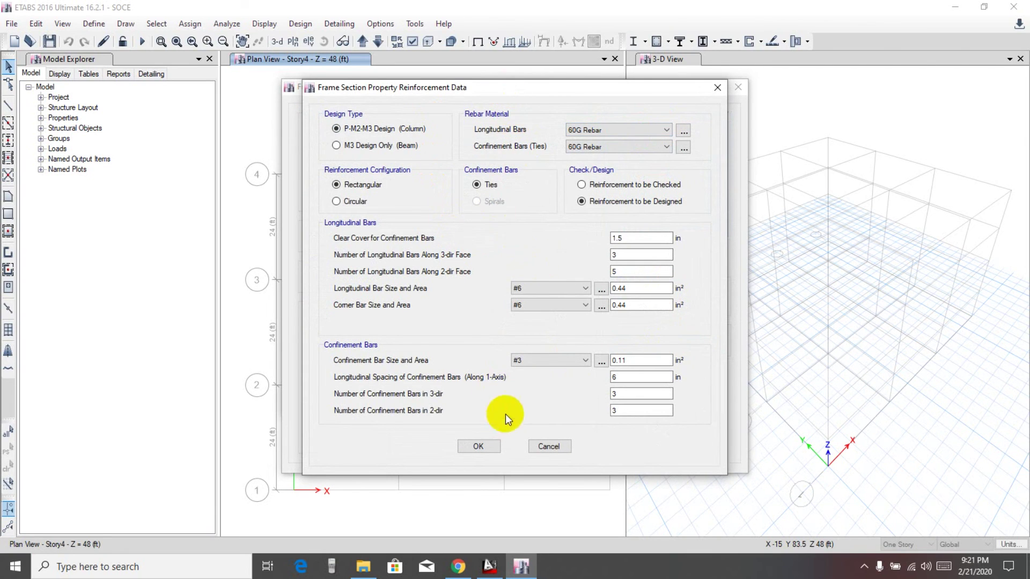
pyautogui.click(483, 447)
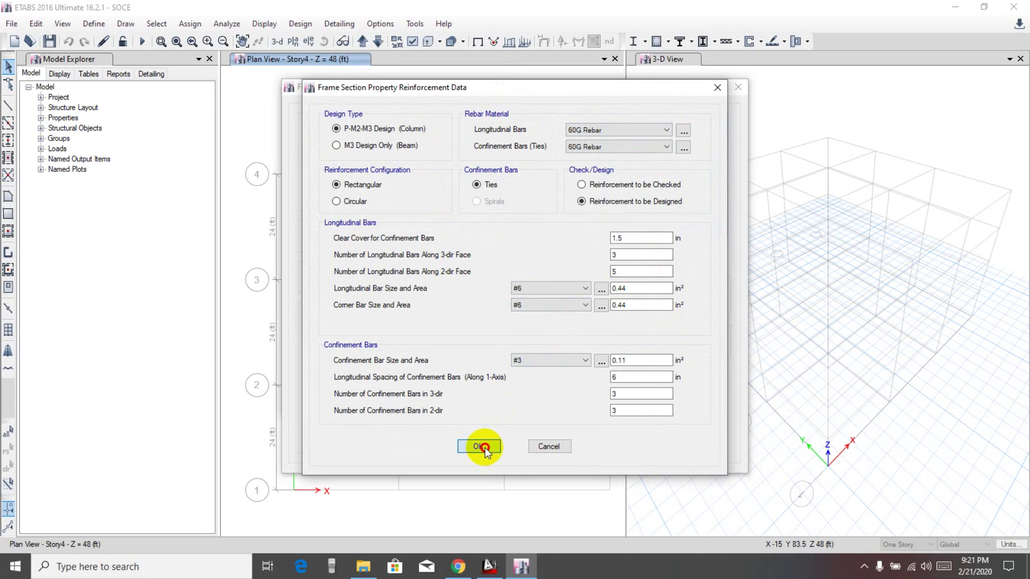
pyautogui.click(668, 417)
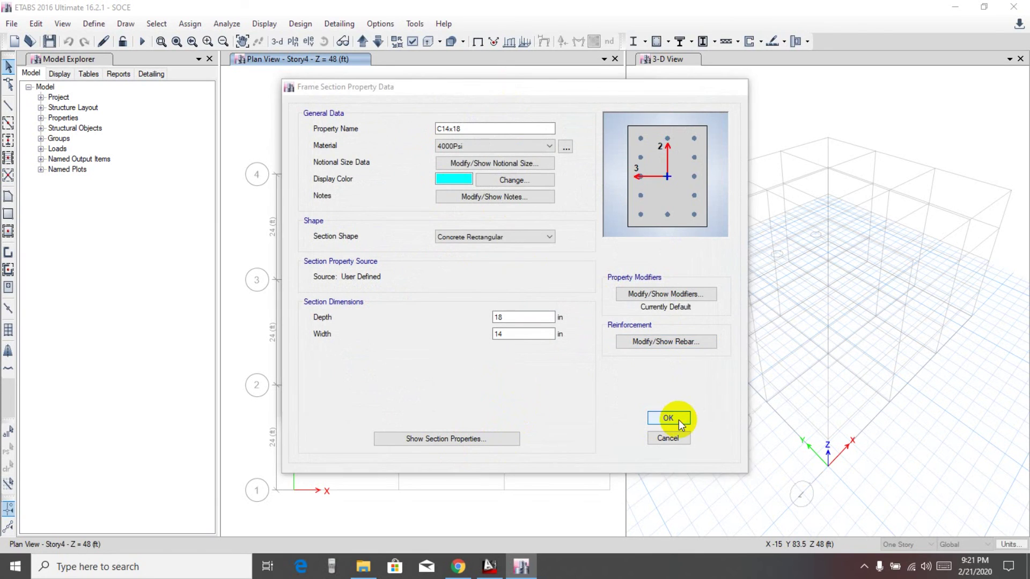
# Go through the defined beam and column sections in the frame properties and accept the definitions.
pyautogui.click(333, 228)
pyautogui.click(336, 237)
pyautogui.click(333, 220)
pyautogui.click(334, 228)
pyautogui.click(336, 236)
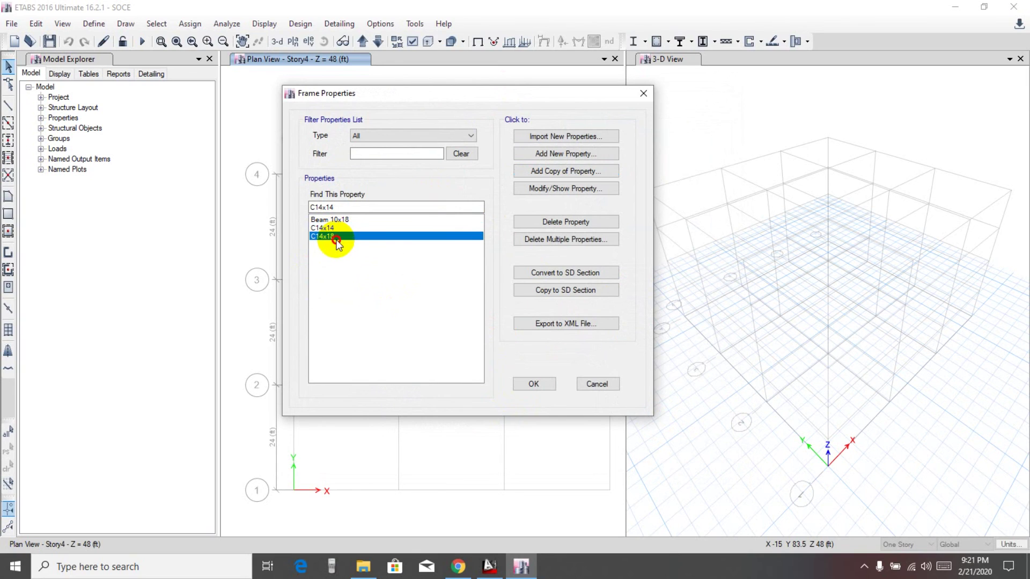
pyautogui.click(336, 221)
pyautogui.click(334, 229)
pyautogui.click(335, 236)
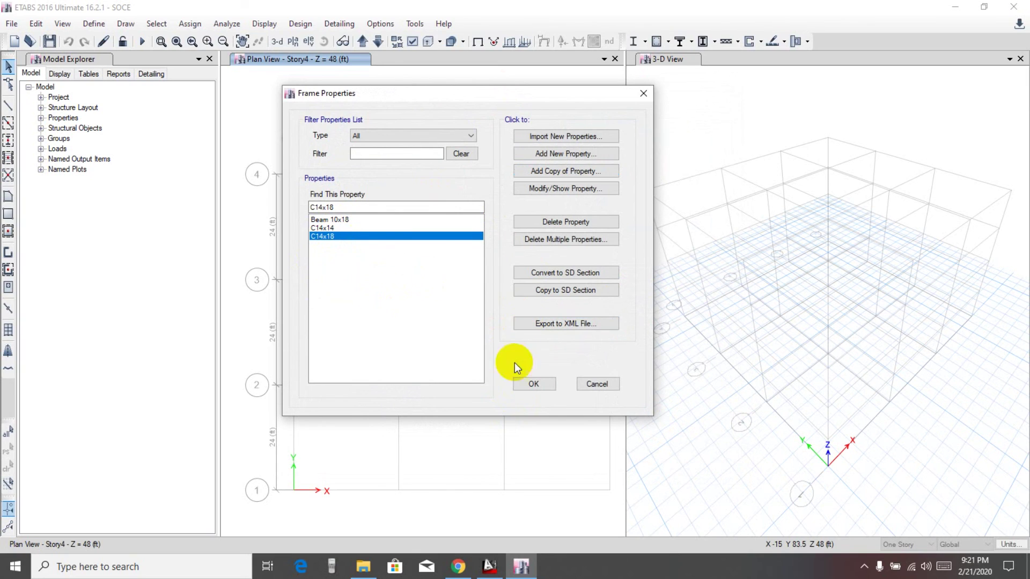
pyautogui.click(526, 383)
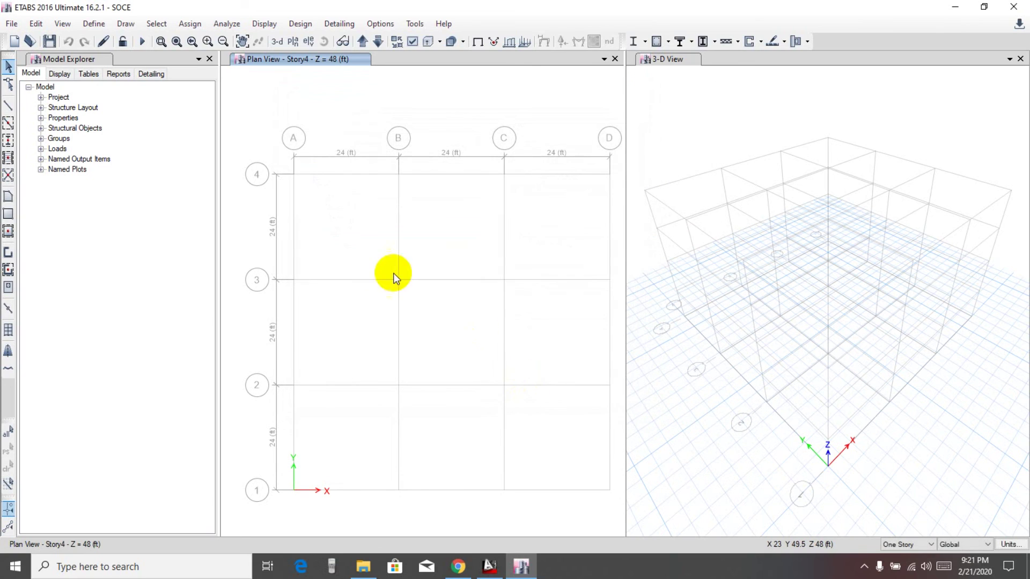
# Open the slab section definitions and delete the Slab1 property.
pyautogui.click(96, 25)
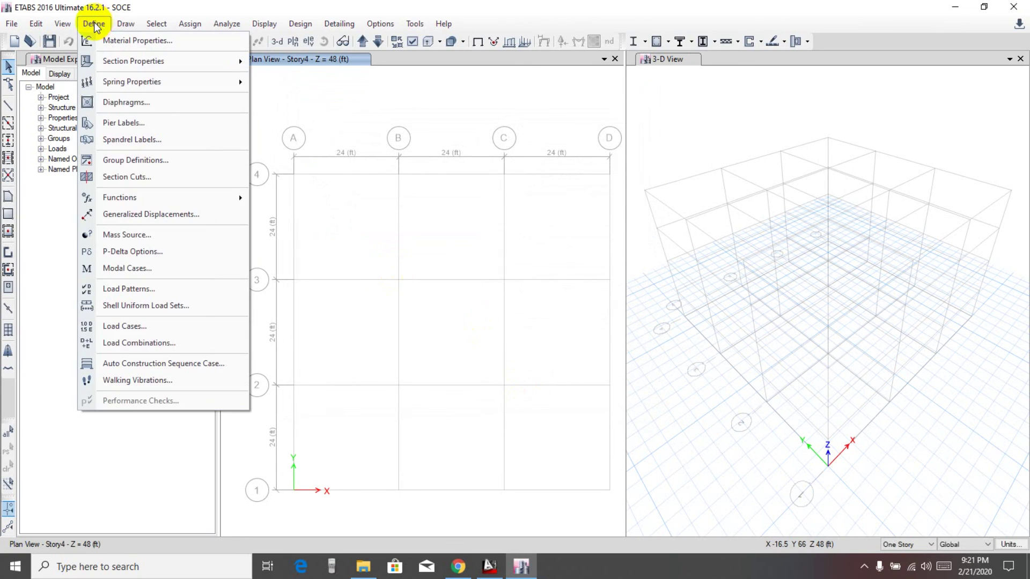
pyautogui.moveTo(130, 63)
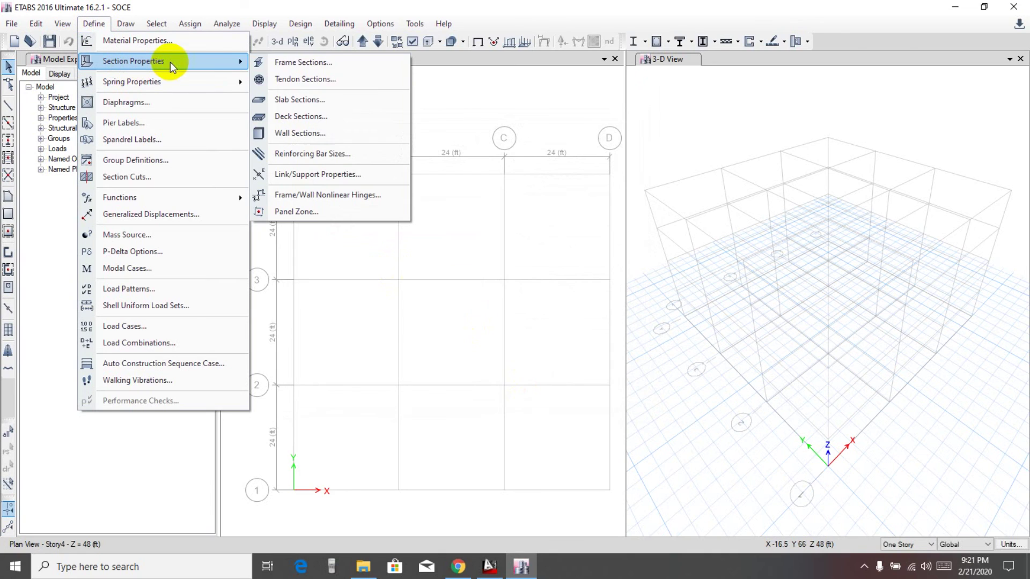
pyautogui.click(300, 94)
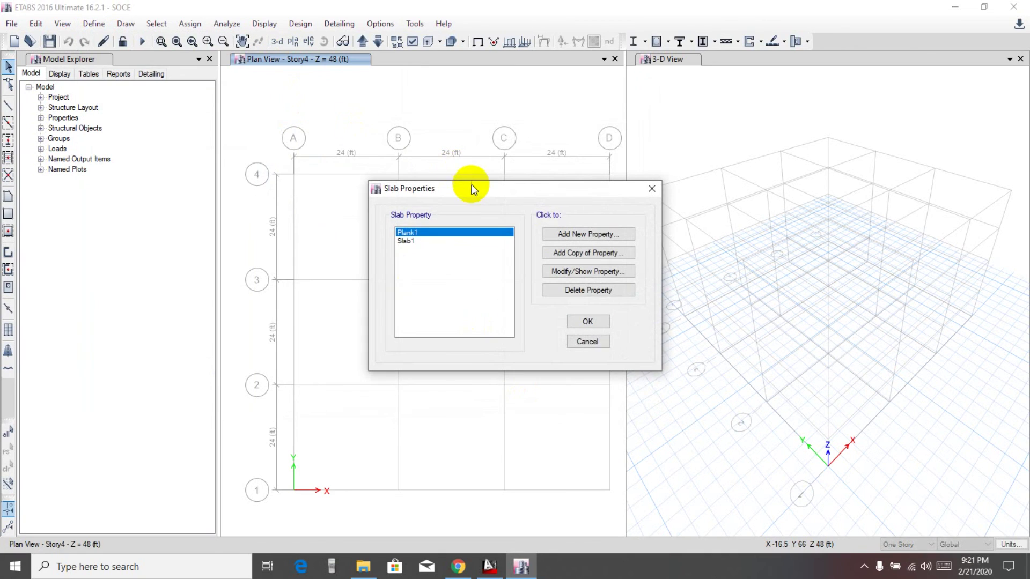
pyautogui.moveTo(471, 184); pyautogui.dragTo(454, 143)
pyautogui.click(389, 199)
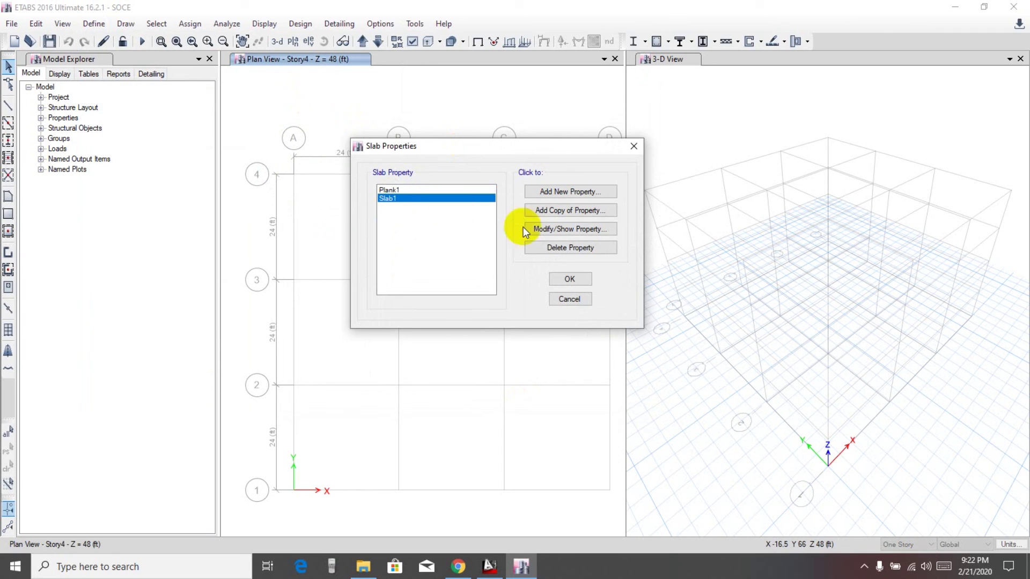
pyautogui.click(568, 248)
pyautogui.click(528, 326)
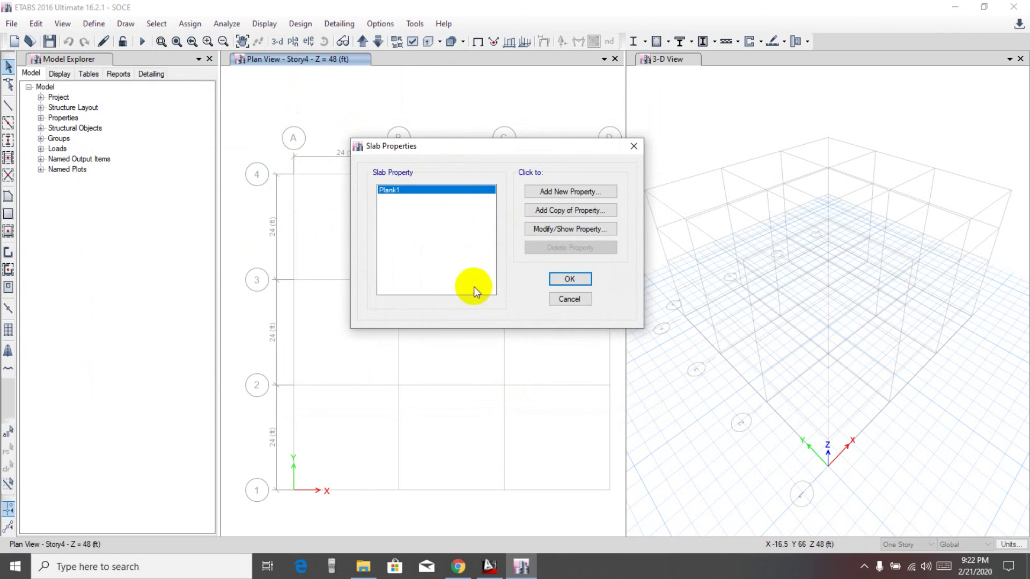
# Add a new slab property and name it Slab6in.
pyautogui.click(572, 192)
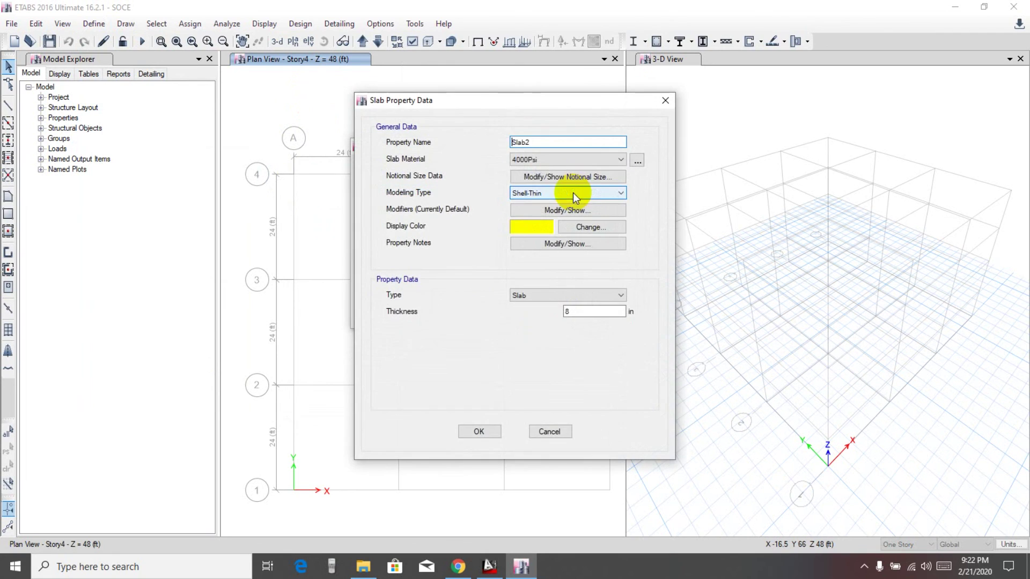
pyautogui.moveTo(513, 105); pyautogui.dragTo(471, 99)
pyautogui.click(494, 141)
pyautogui.moveTo(493, 142); pyautogui.dragTo(405, 150)
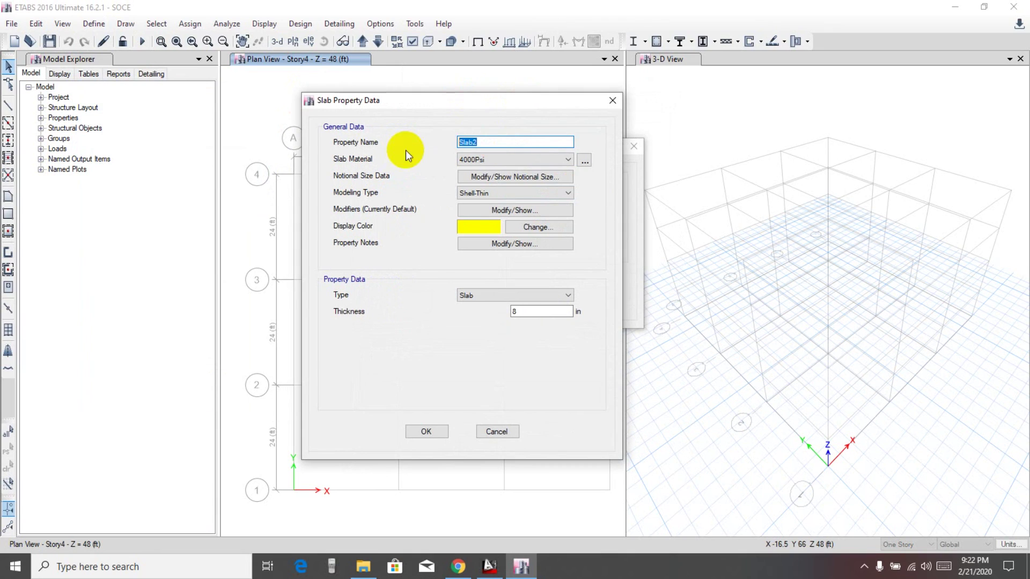
pyautogui.write('Slab6in')
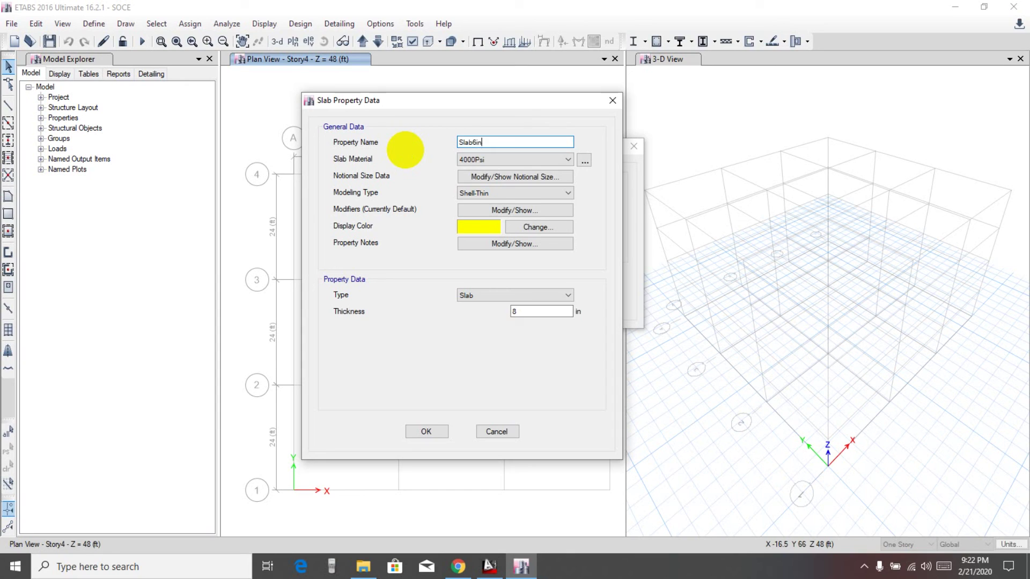
# Assign the 4000psi con material to the Slab6in property.
pyautogui.doubleClick(524, 311)
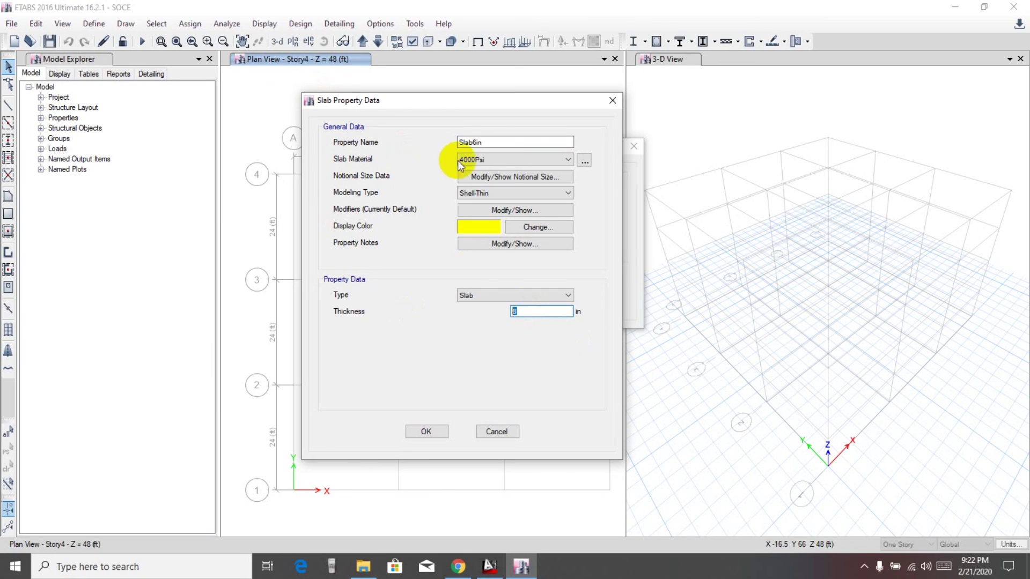
pyautogui.click(481, 160)
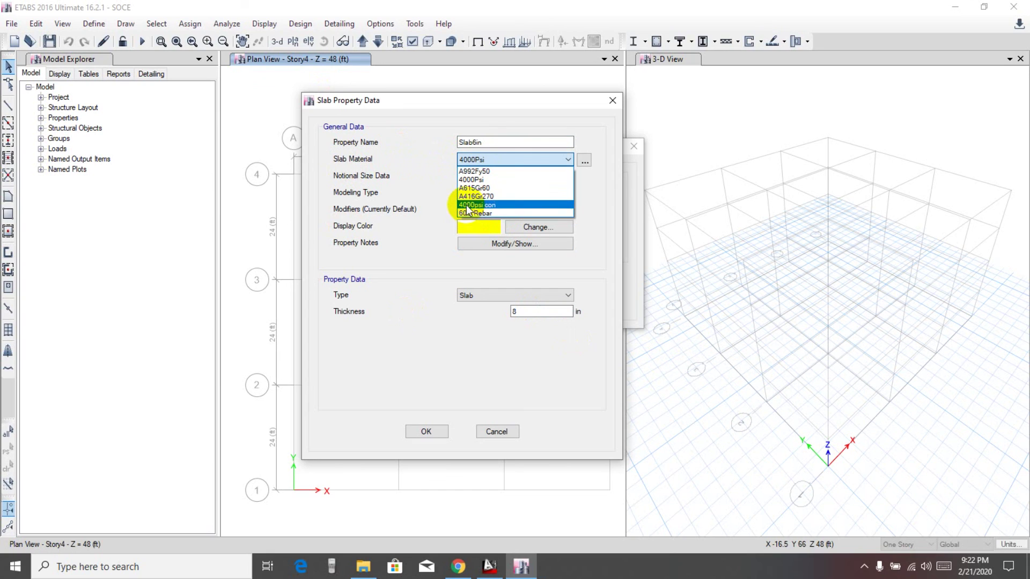
pyautogui.click(497, 204)
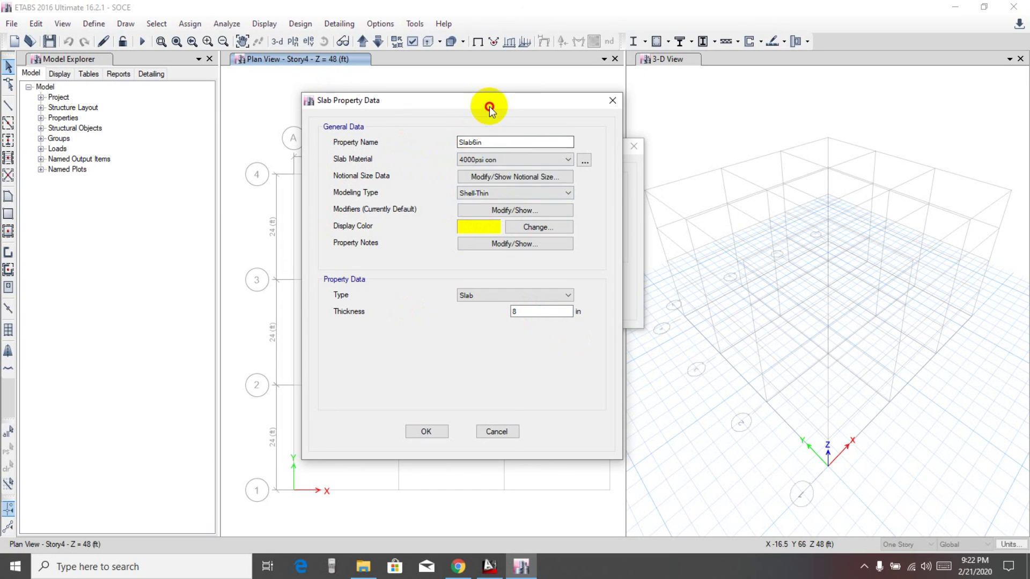
pyautogui.moveTo(489, 106); pyautogui.dragTo(463, 108)
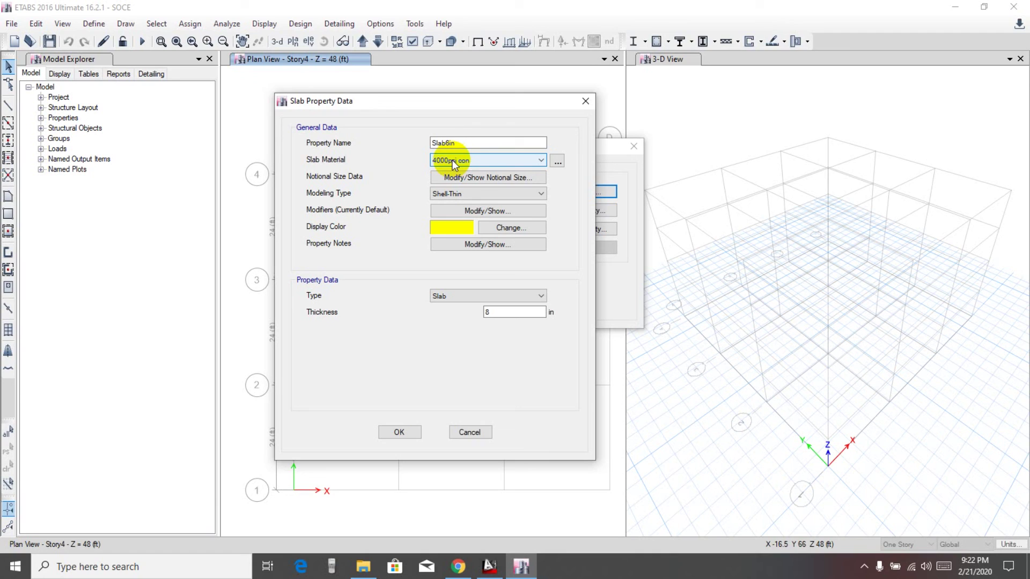
pyautogui.moveTo(457, 104); pyautogui.dragTo(440, 104)
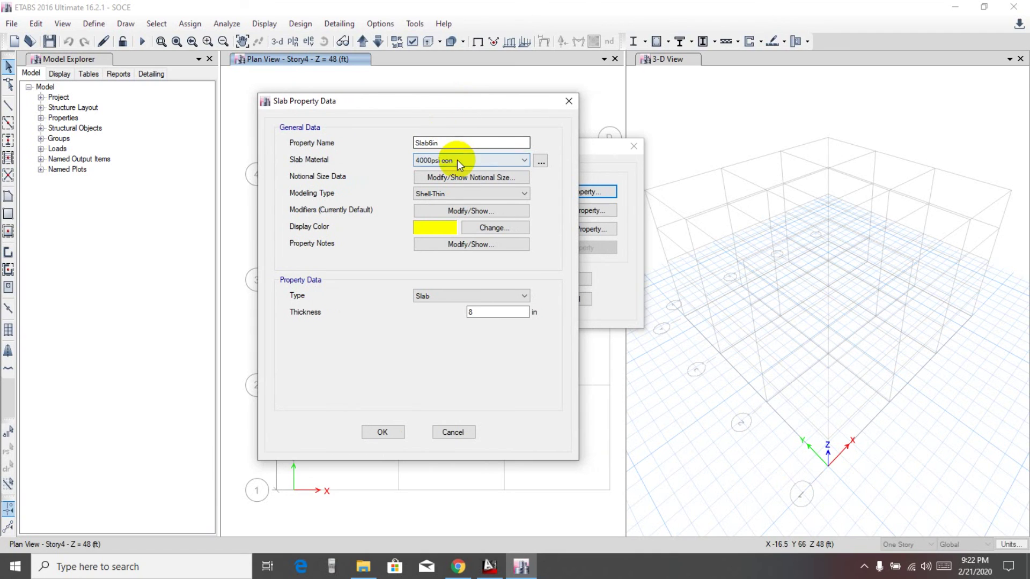
pyautogui.click(418, 159)
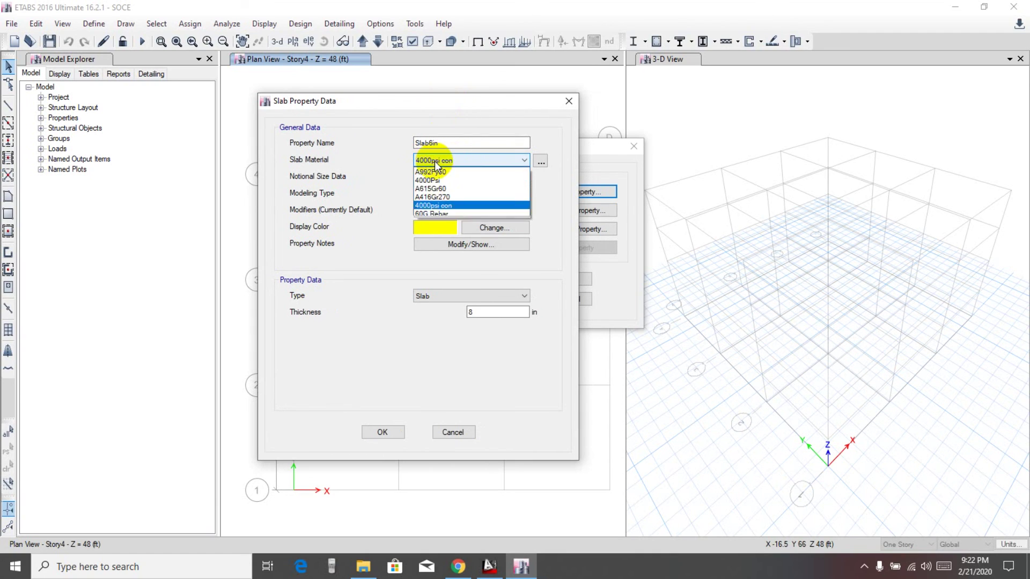
pyautogui.click(430, 207)
pyautogui.moveTo(440, 101); pyautogui.dragTo(430, 101)
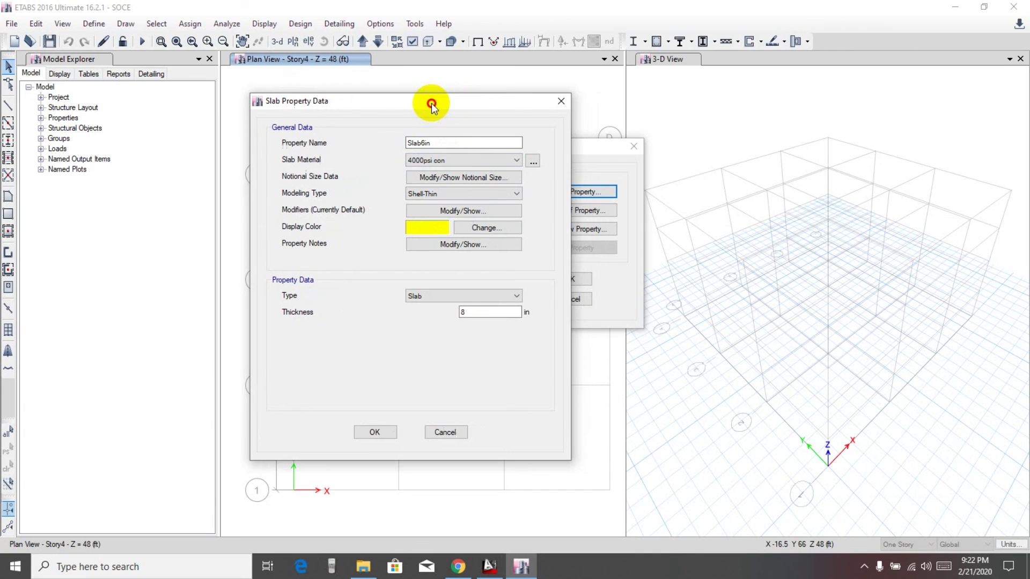
# Reselect 4000psi con as the slab material of the Slab6in property.
pyautogui.moveTo(425, 96)
pyautogui.mouseDown()
pyautogui.moveTo(416, 97)
pyautogui.moveTo(420, 86)
pyautogui.mouseUp()
pyautogui.click(428, 150)
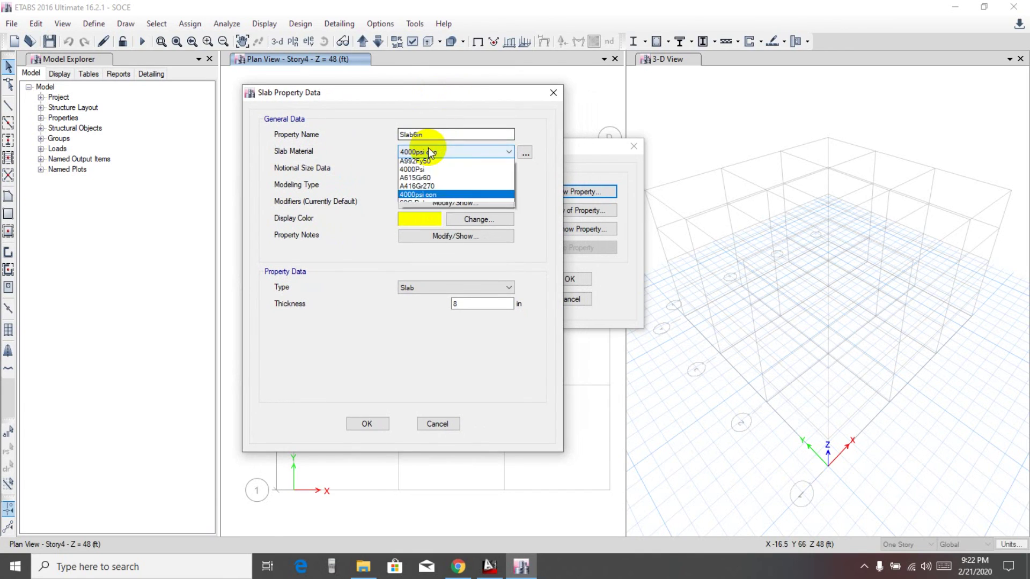
pyautogui.click(429, 197)
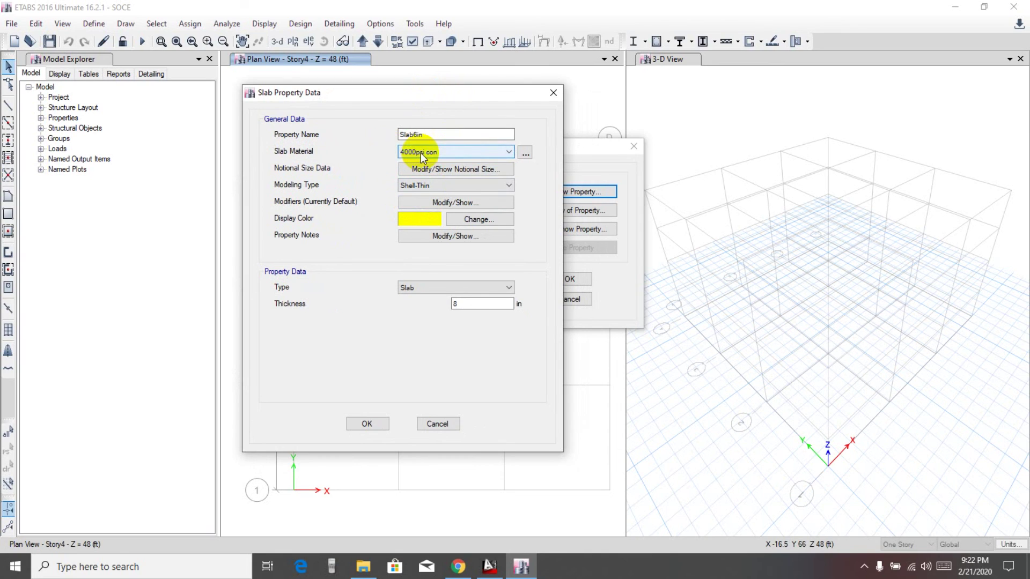
pyautogui.click(414, 91)
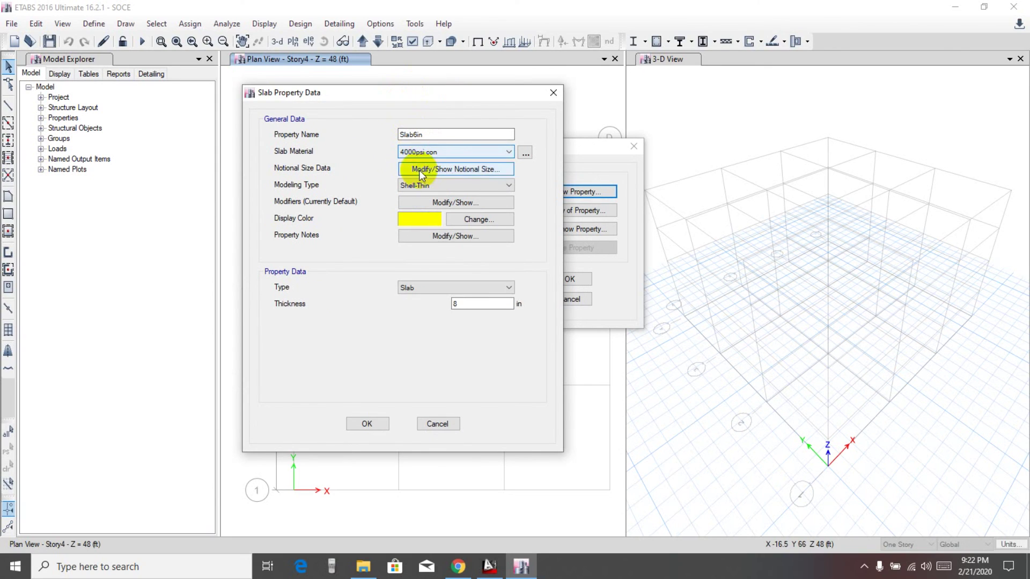
pyautogui.click(413, 94)
pyautogui.moveTo(413, 94); pyautogui.dragTo(414, 87)
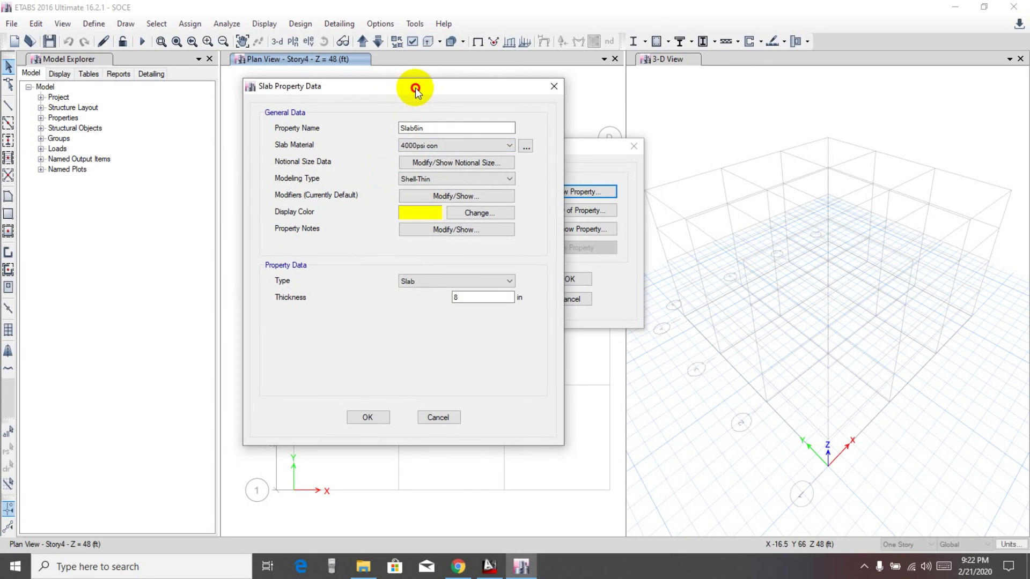
# Change the slab material of the Slab6in property to 60G Rebar.
pyautogui.click(430, 145)
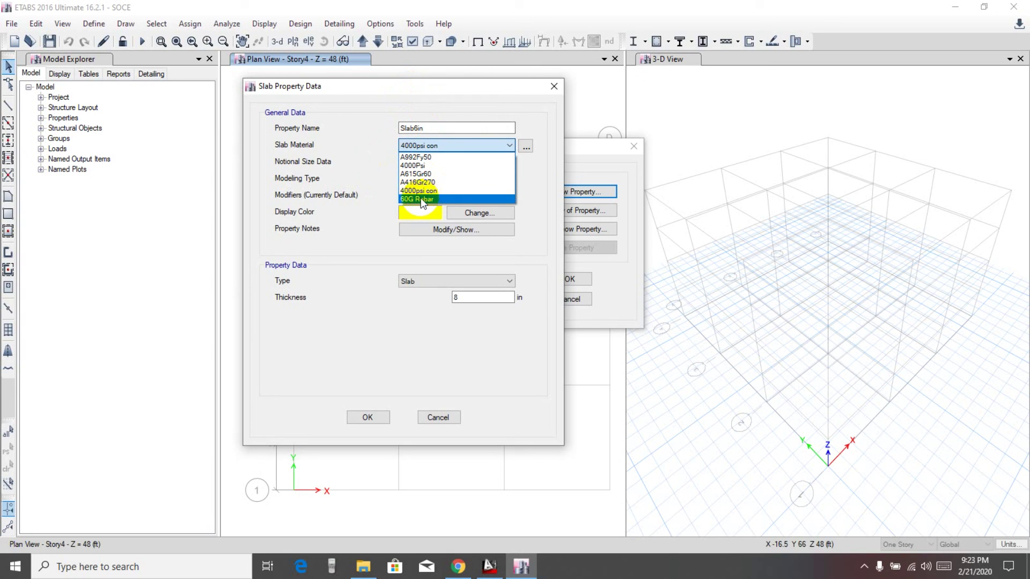
pyautogui.click(467, 203)
pyautogui.click(427, 145)
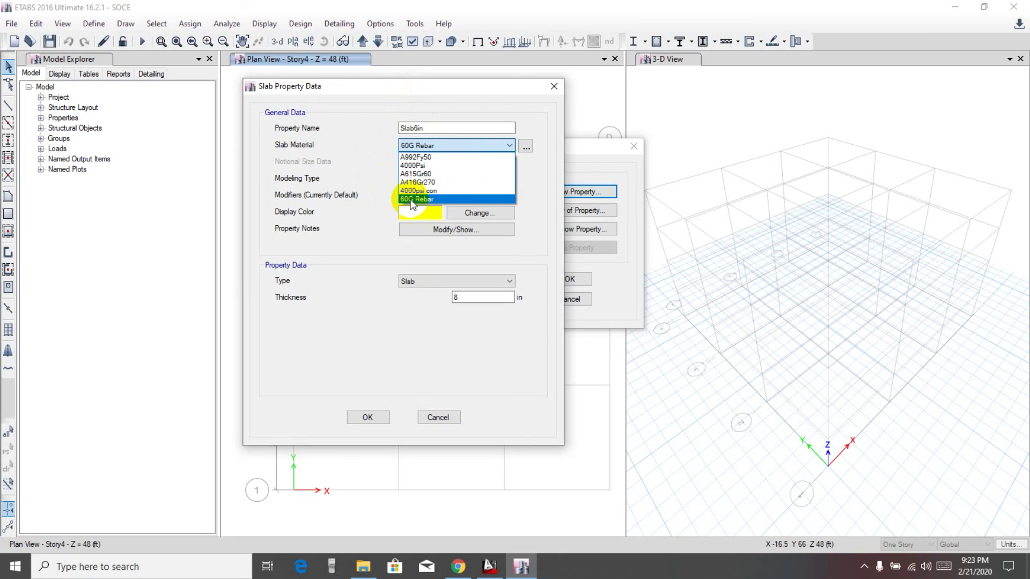
pyautogui.click(349, 150)
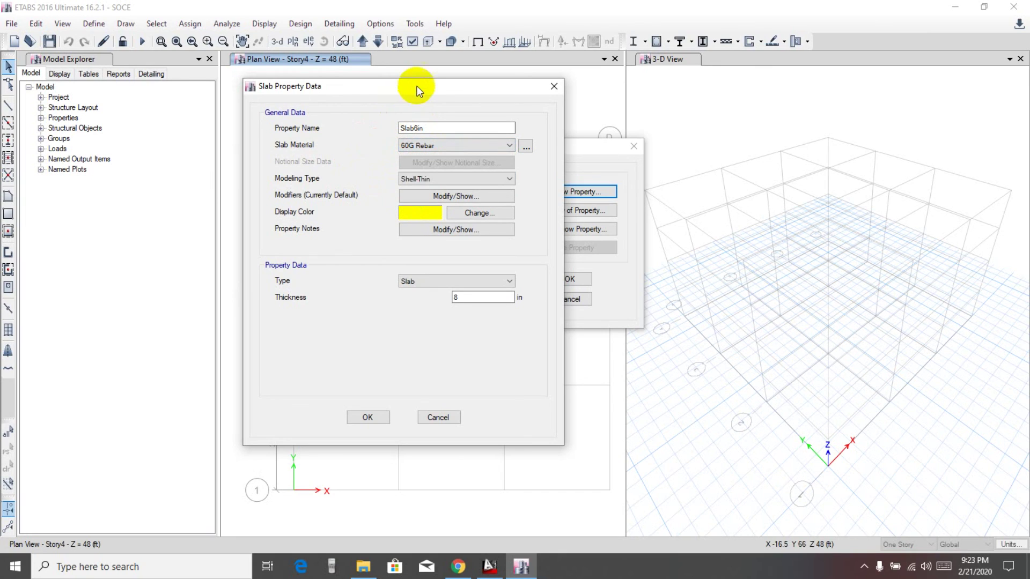
pyautogui.moveTo(417, 86); pyautogui.dragTo(412, 79)
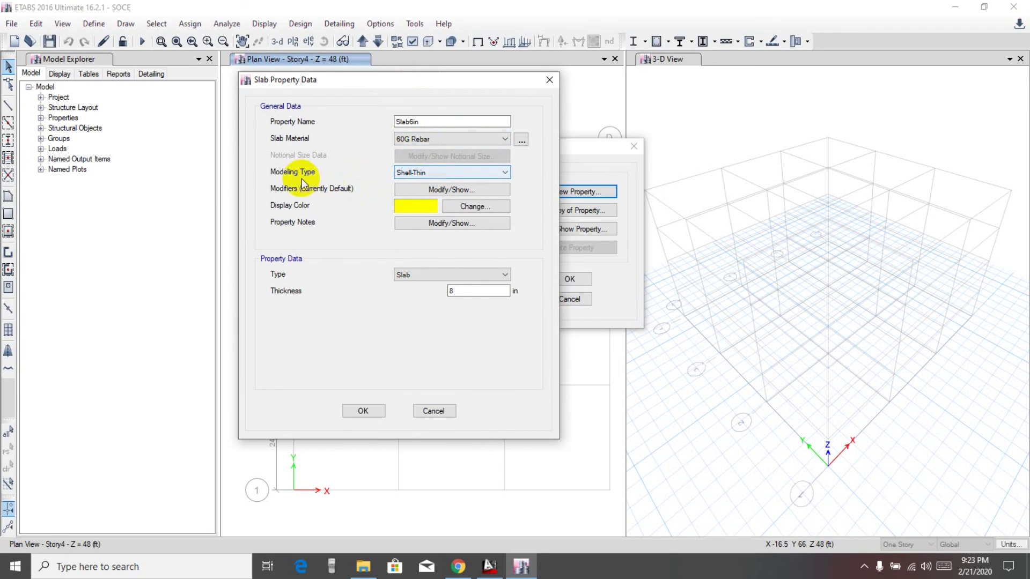
# Set the modeling type of Slab6in to Shell-Thin and its thickness to 6 in.
pyautogui.click(412, 173)
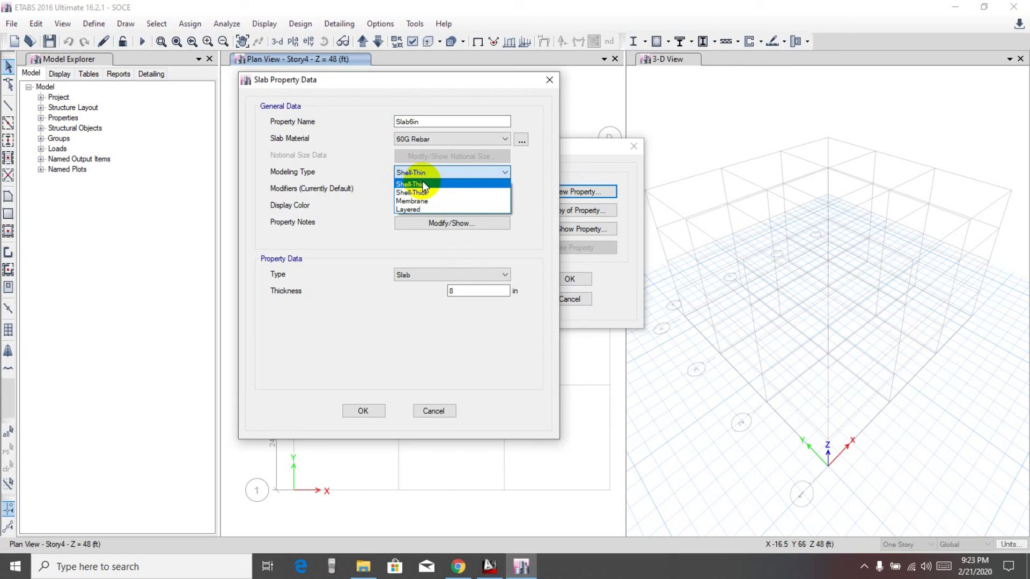
pyautogui.click(423, 185)
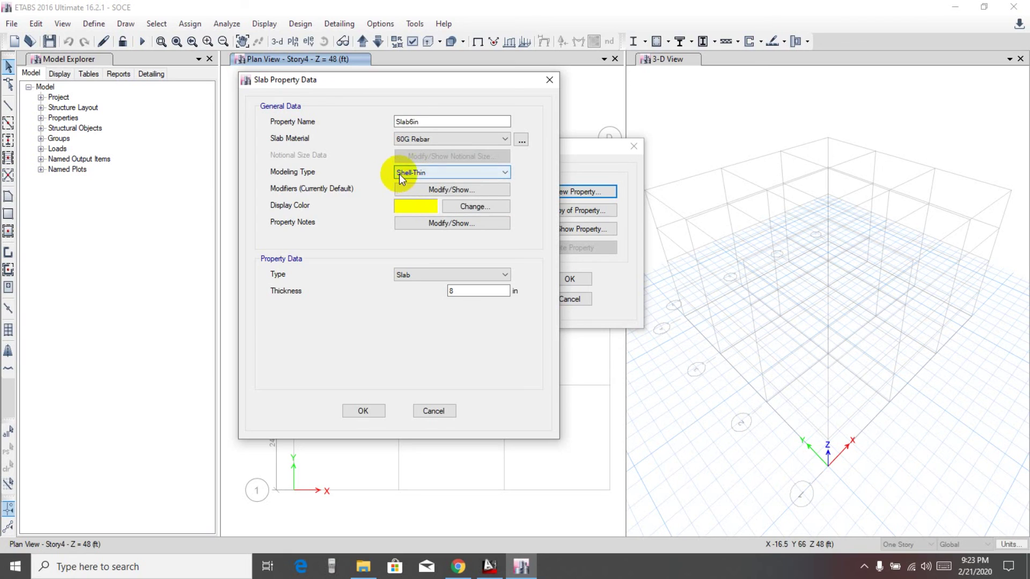
pyautogui.click(419, 173)
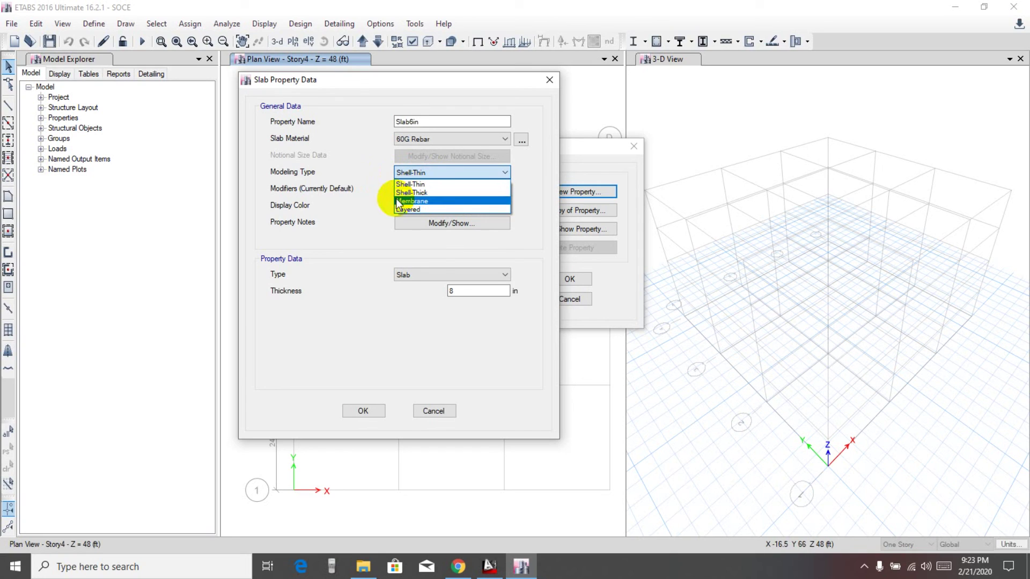
pyautogui.click(436, 184)
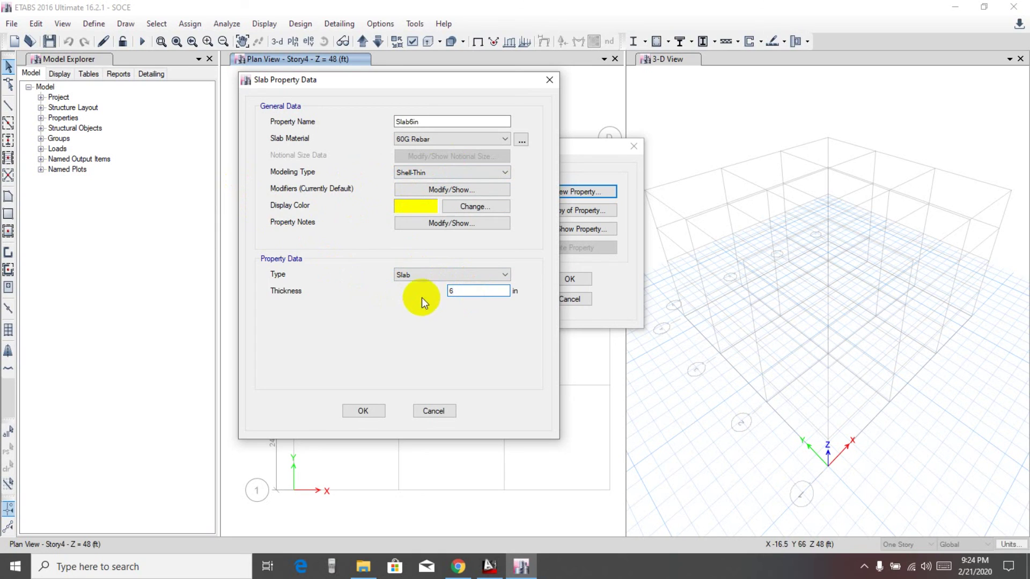
# Set the property type of Slab6in to Slab and accept the slab property data.
pyautogui.click(423, 275)
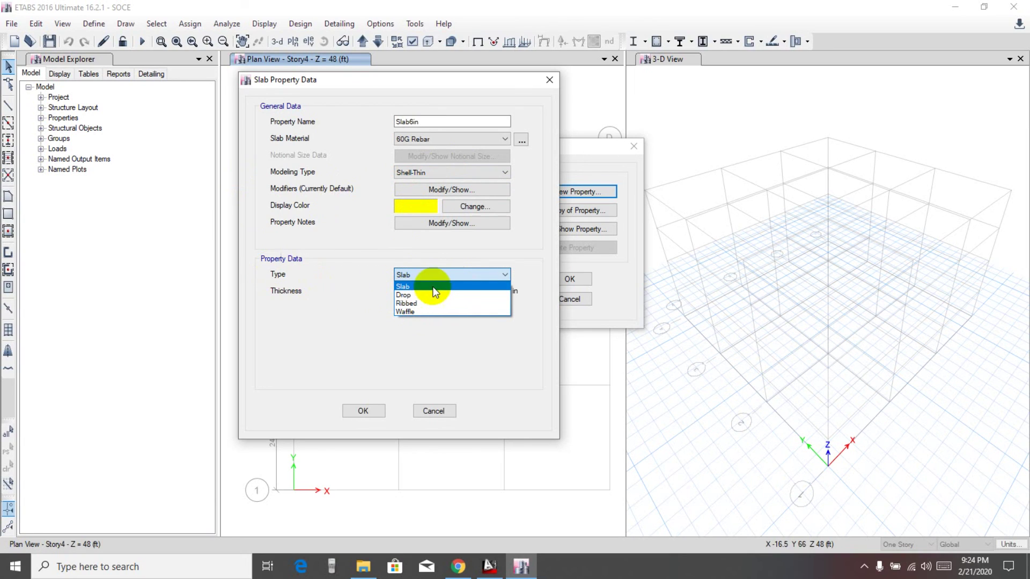
pyautogui.click(403, 288)
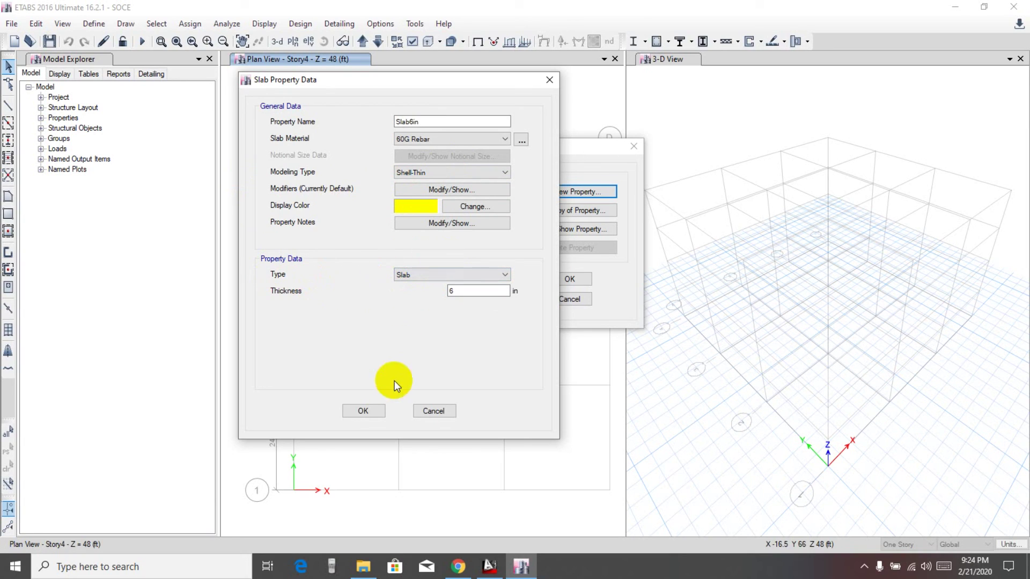
pyautogui.click(366, 410)
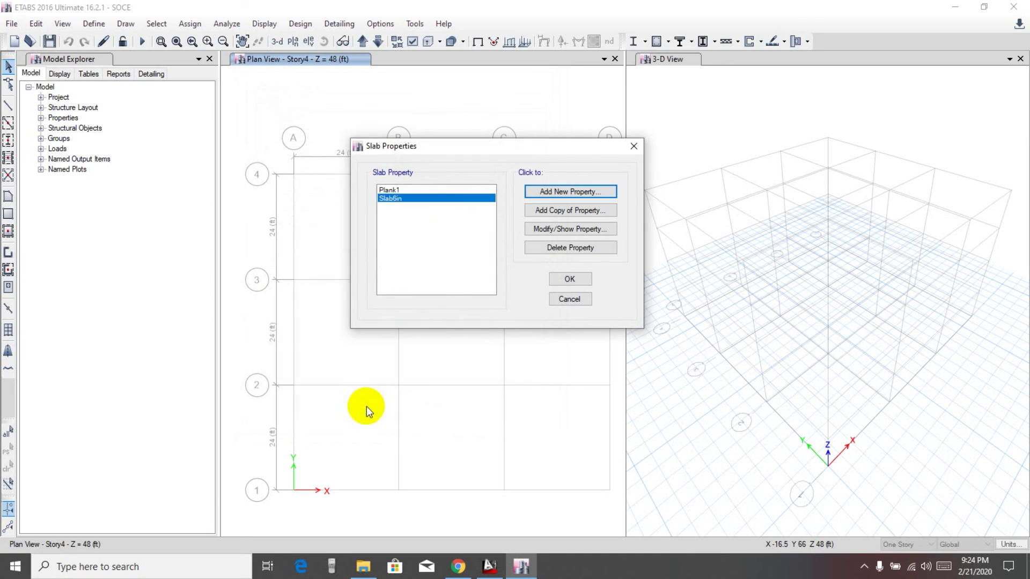
# Delete the Plank1 slab property and accept the slab property definitions.
pyautogui.click(388, 191)
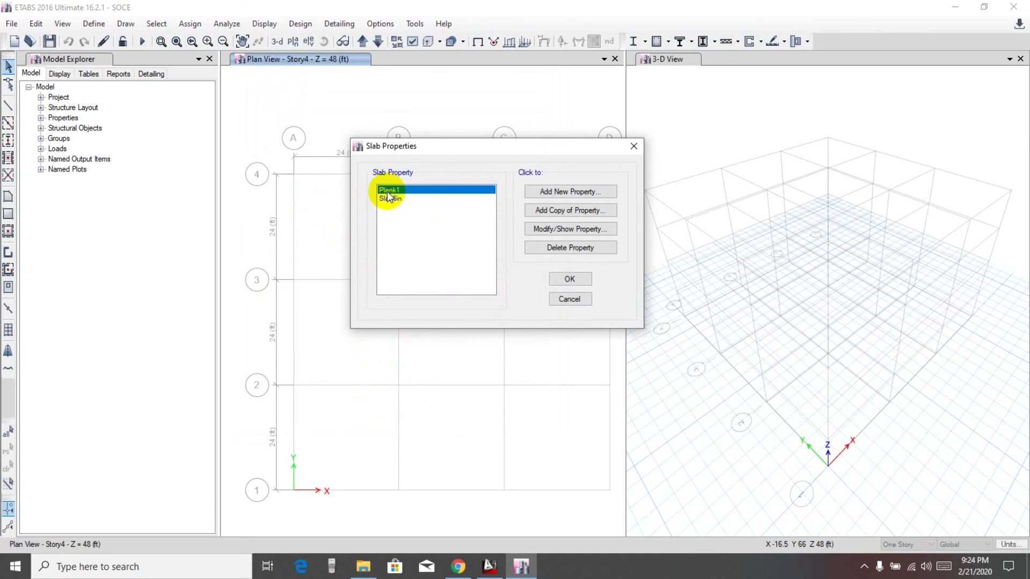
pyautogui.click(571, 248)
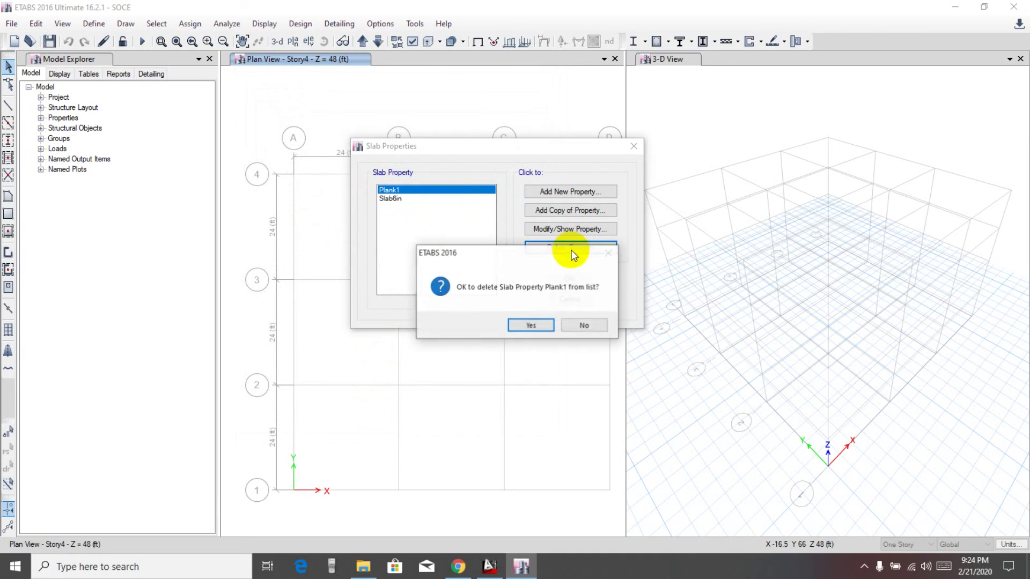
pyautogui.click(529, 326)
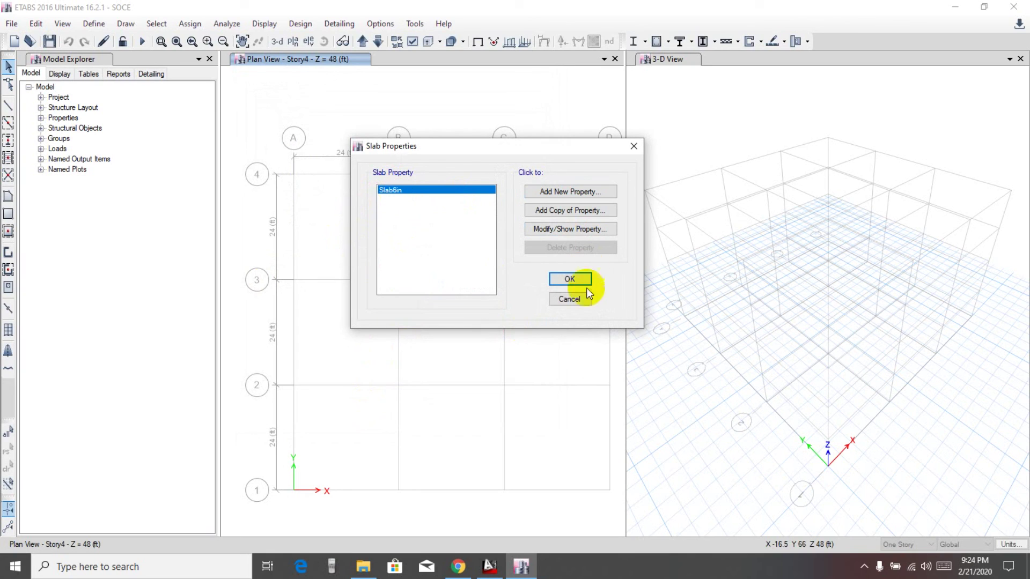
pyautogui.click(569, 279)
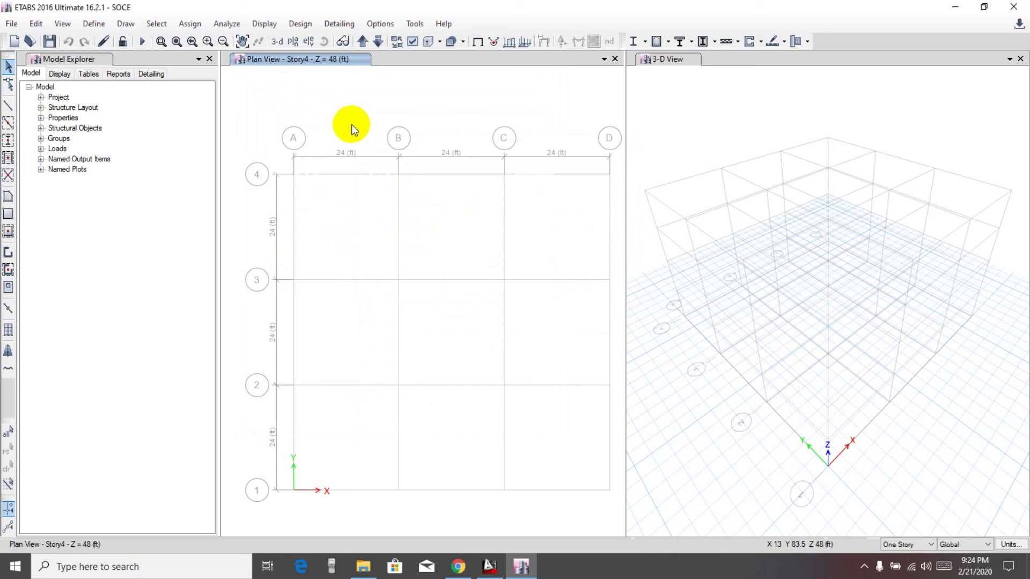
# Open the load combination definitions, look them over and close them without adding a combination.
pyautogui.click(95, 25)
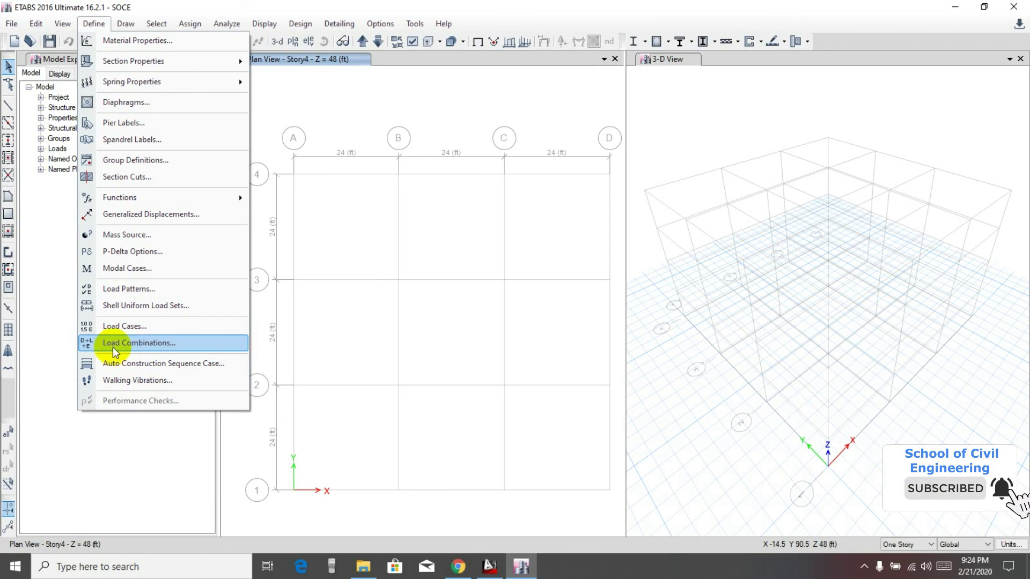
pyautogui.click(136, 344)
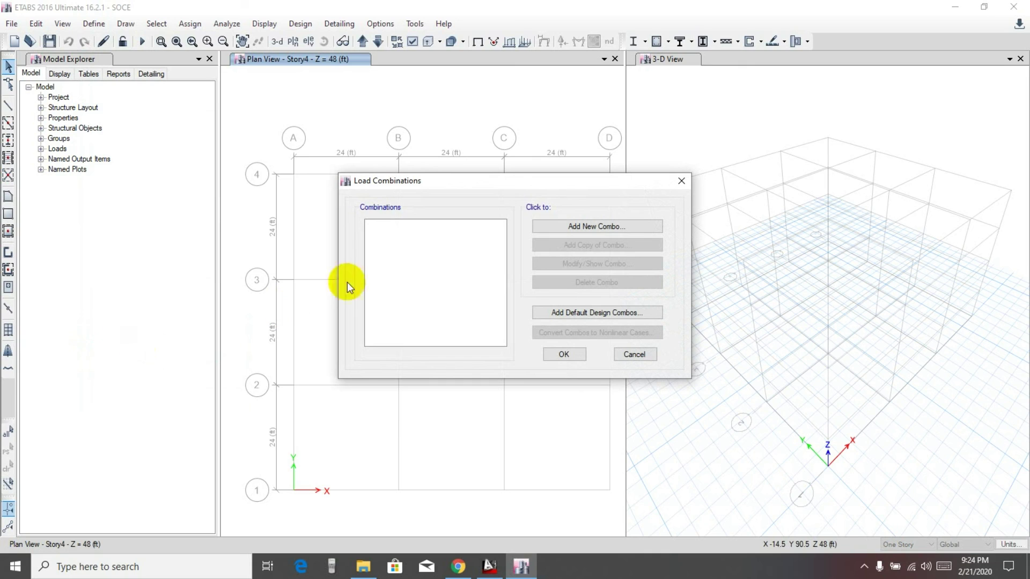
pyautogui.moveTo(526, 176); pyautogui.dragTo(412, 168)
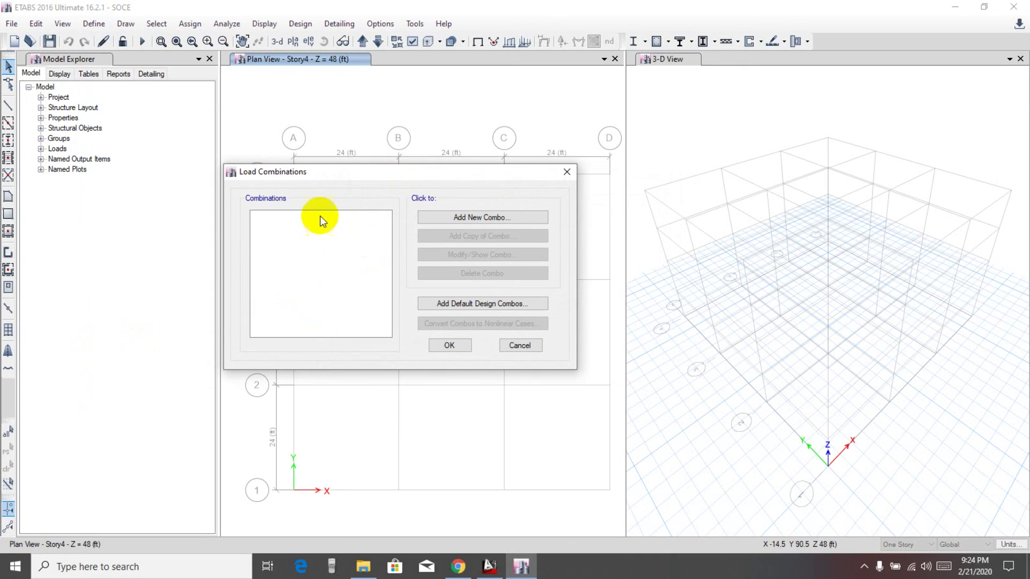
pyautogui.moveTo(395, 166)
pyautogui.mouseDown()
pyautogui.moveTo(404, 161)
pyautogui.moveTo(389, 161)
pyautogui.mouseUp()
pyautogui.click(516, 337)
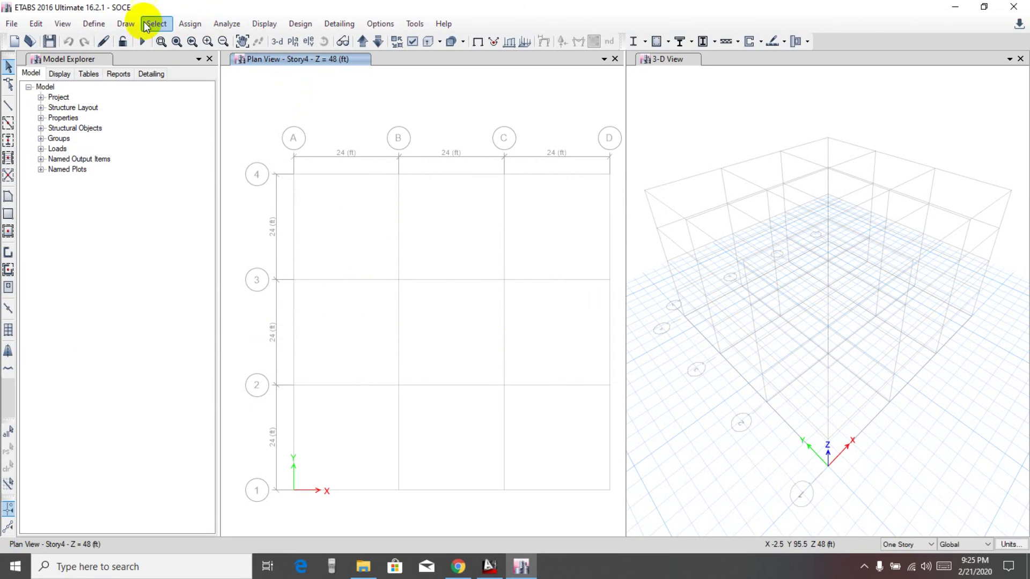
pyautogui.click(96, 25)
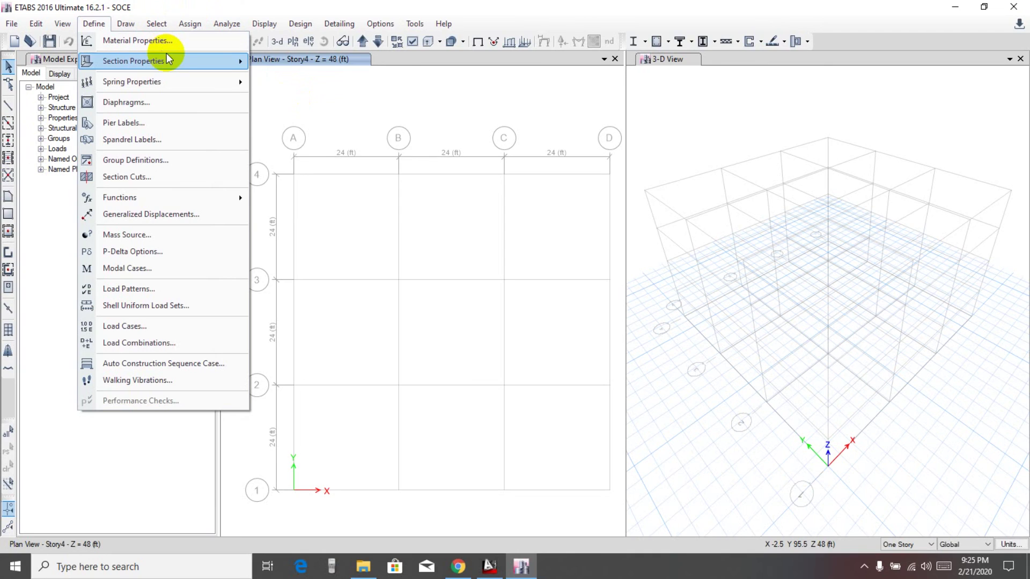
pyautogui.moveTo(167, 59)
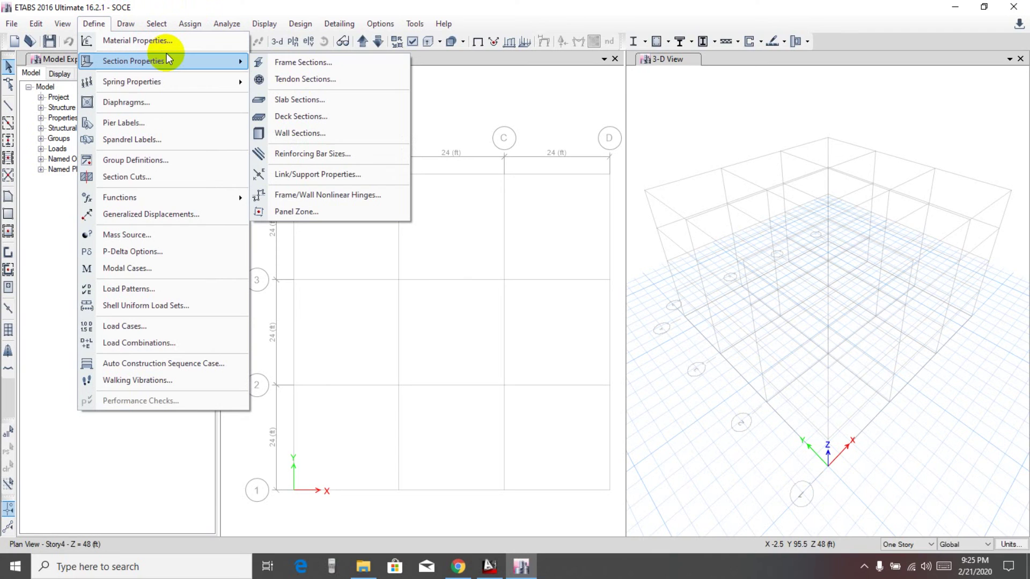
pyautogui.click(392, 64)
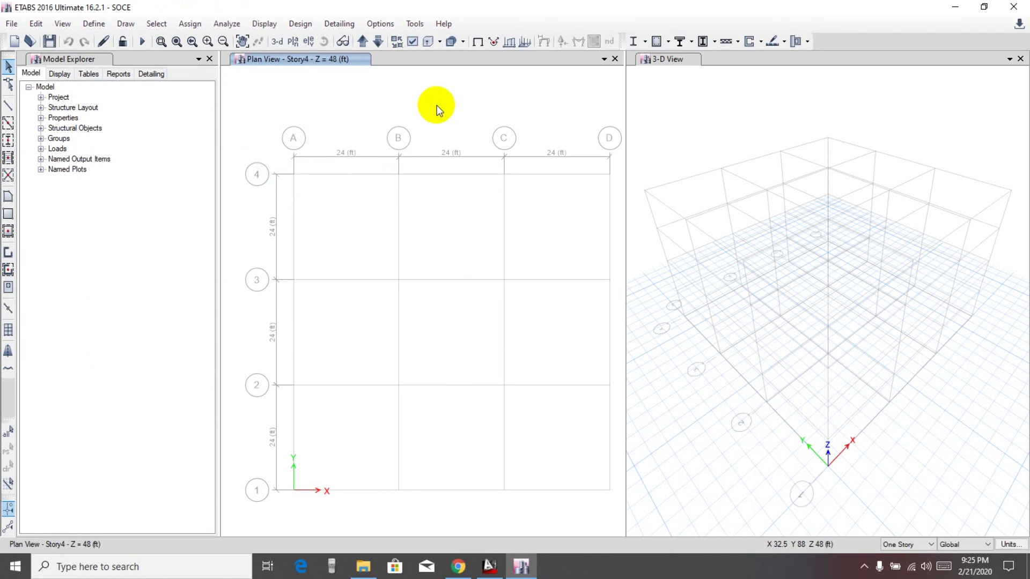